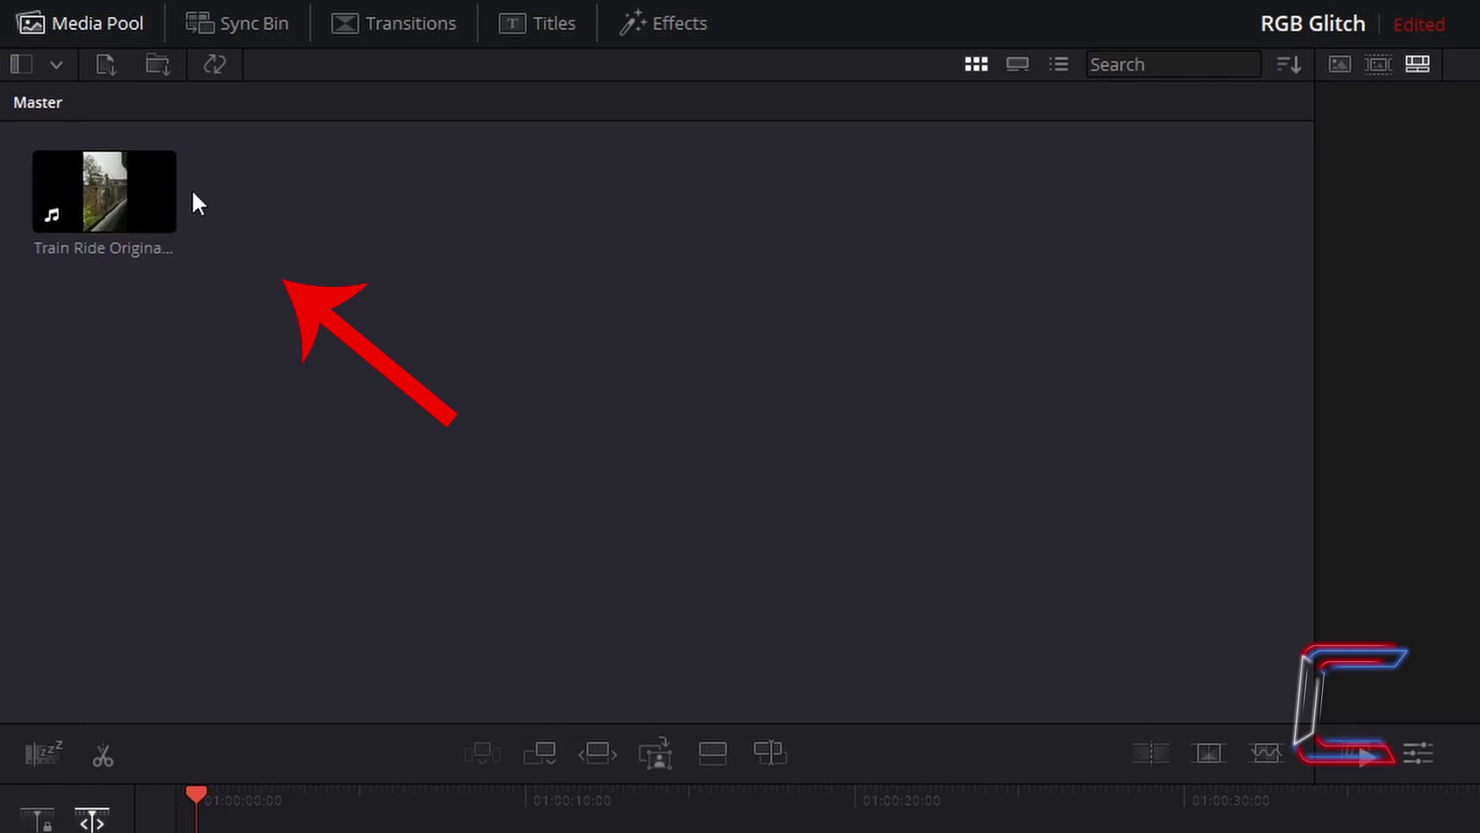
- Append the Train Ride clip to a new Timeline 1 and bring it into the Fusion page
left_click(171, 188)
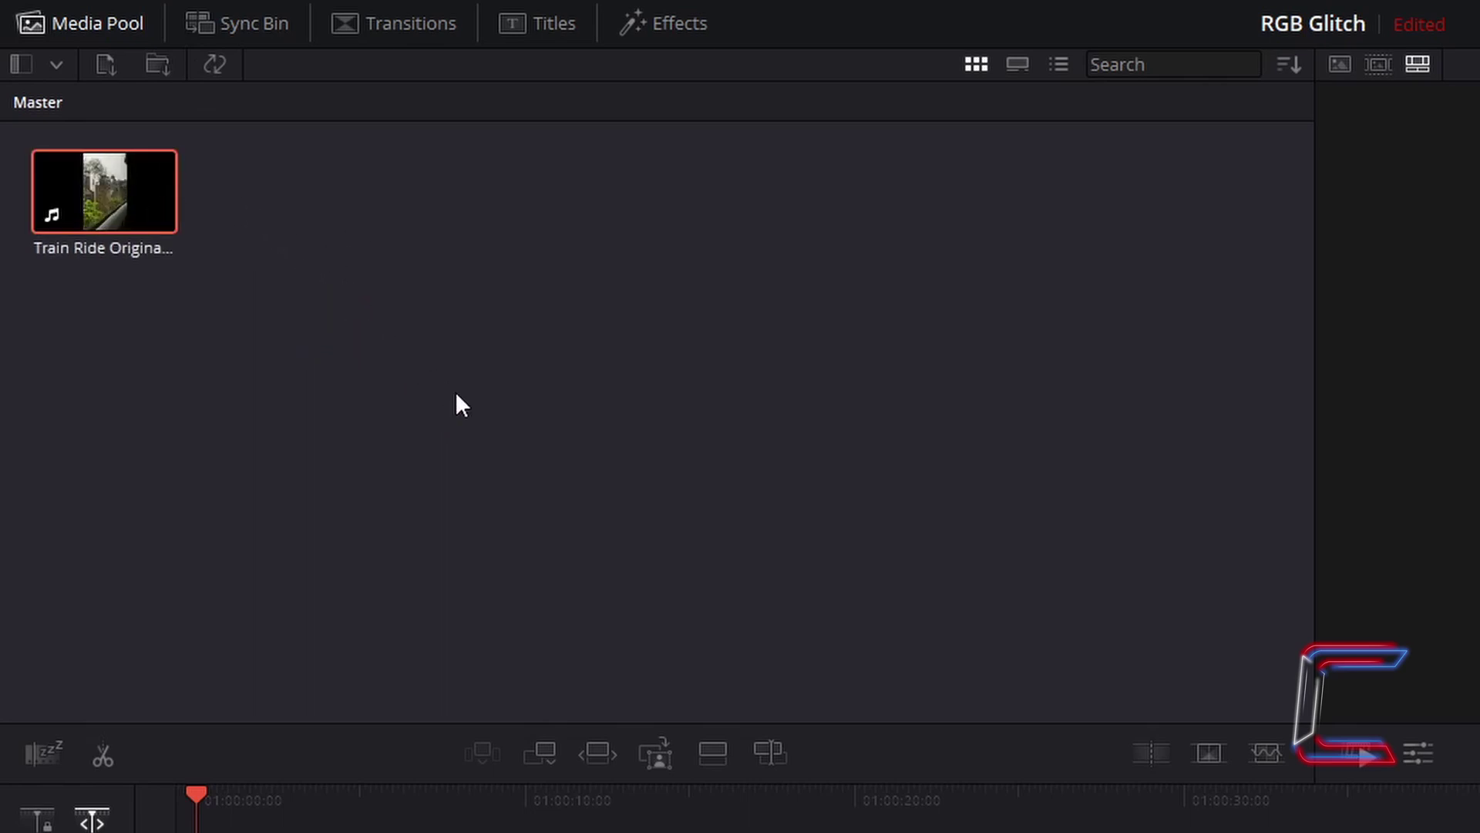
left_click(551, 760)
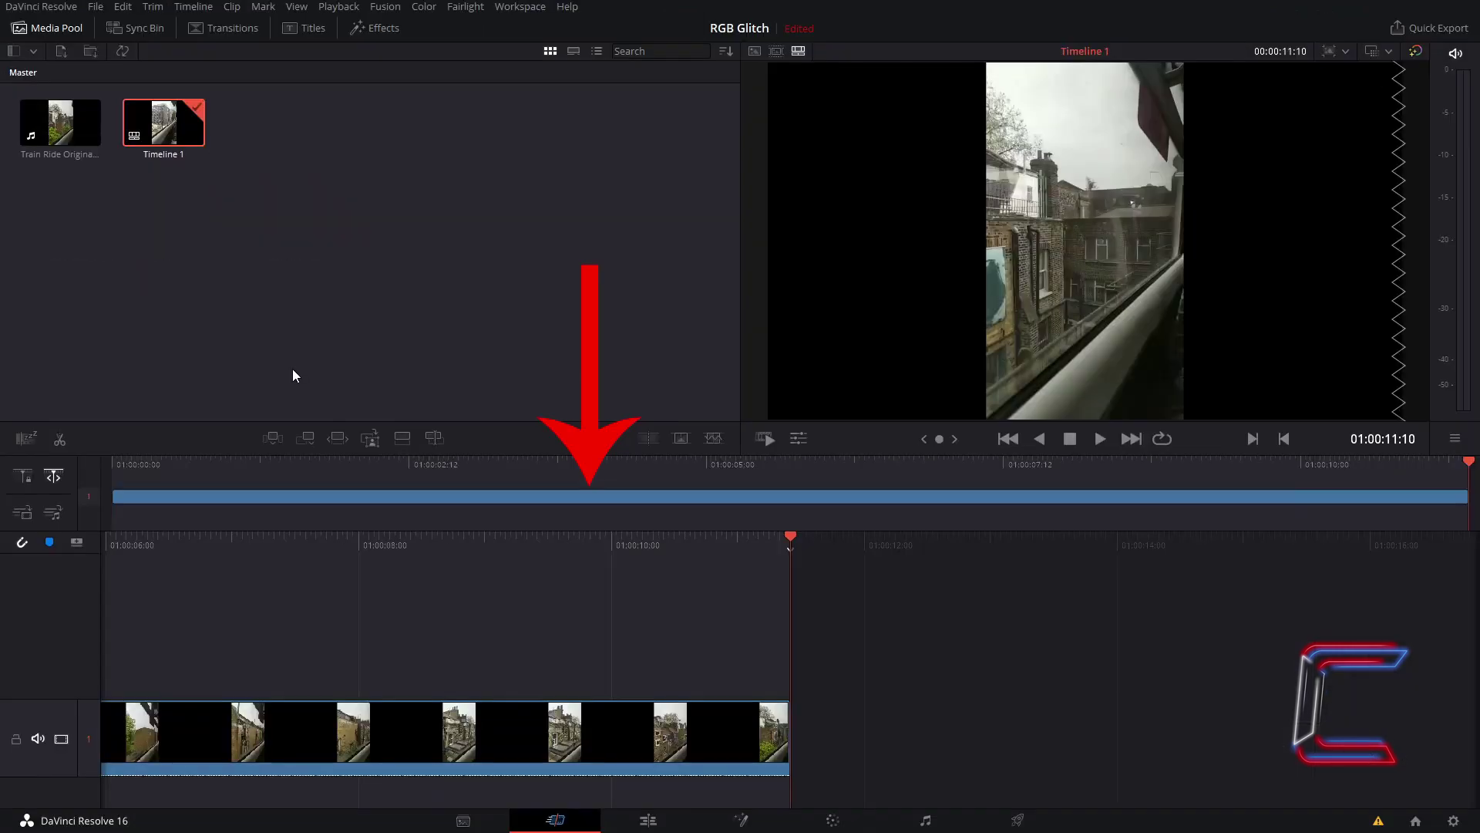
left_click(593, 496)
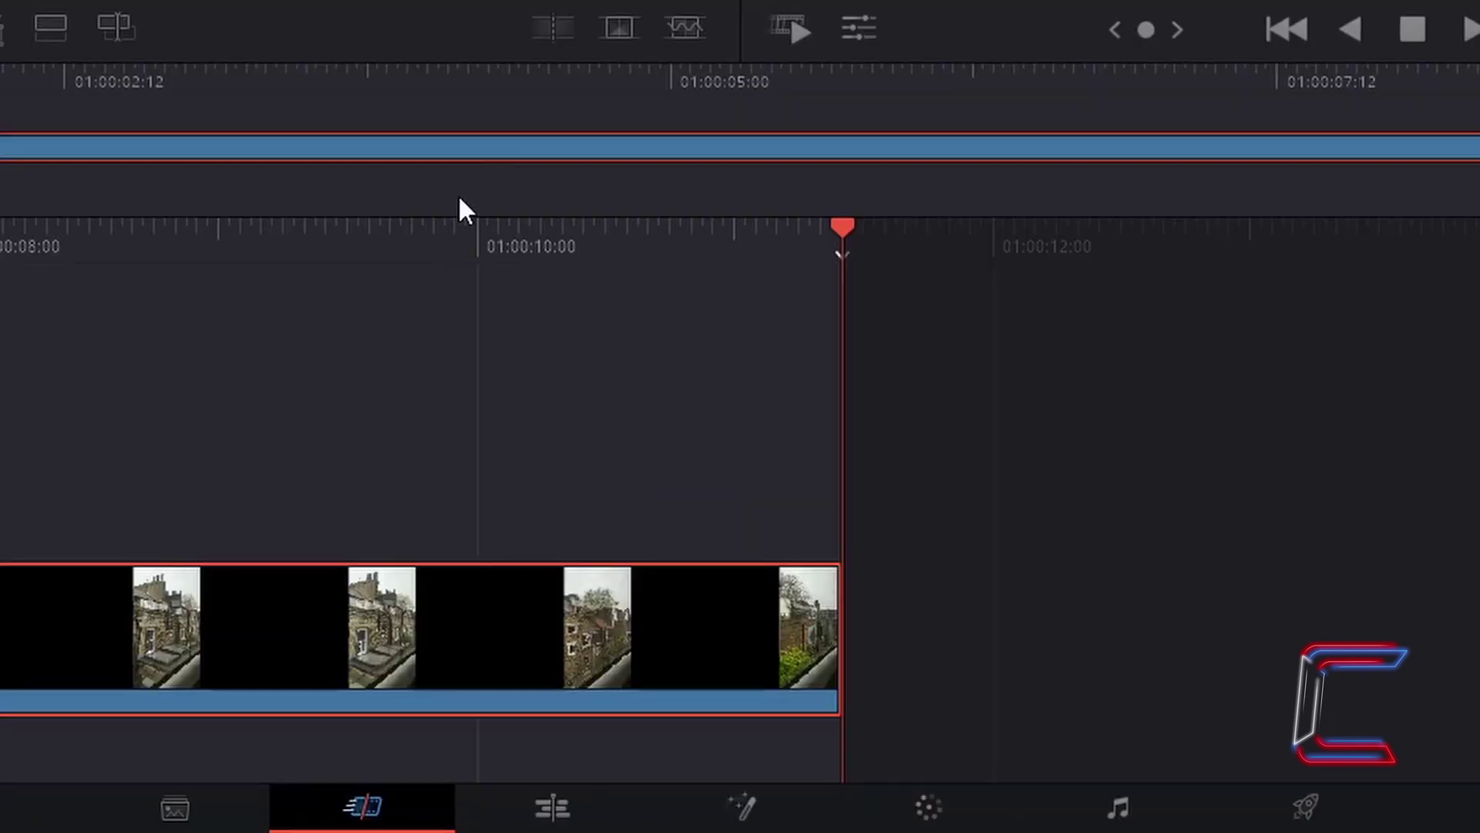
left_click(787, 802)
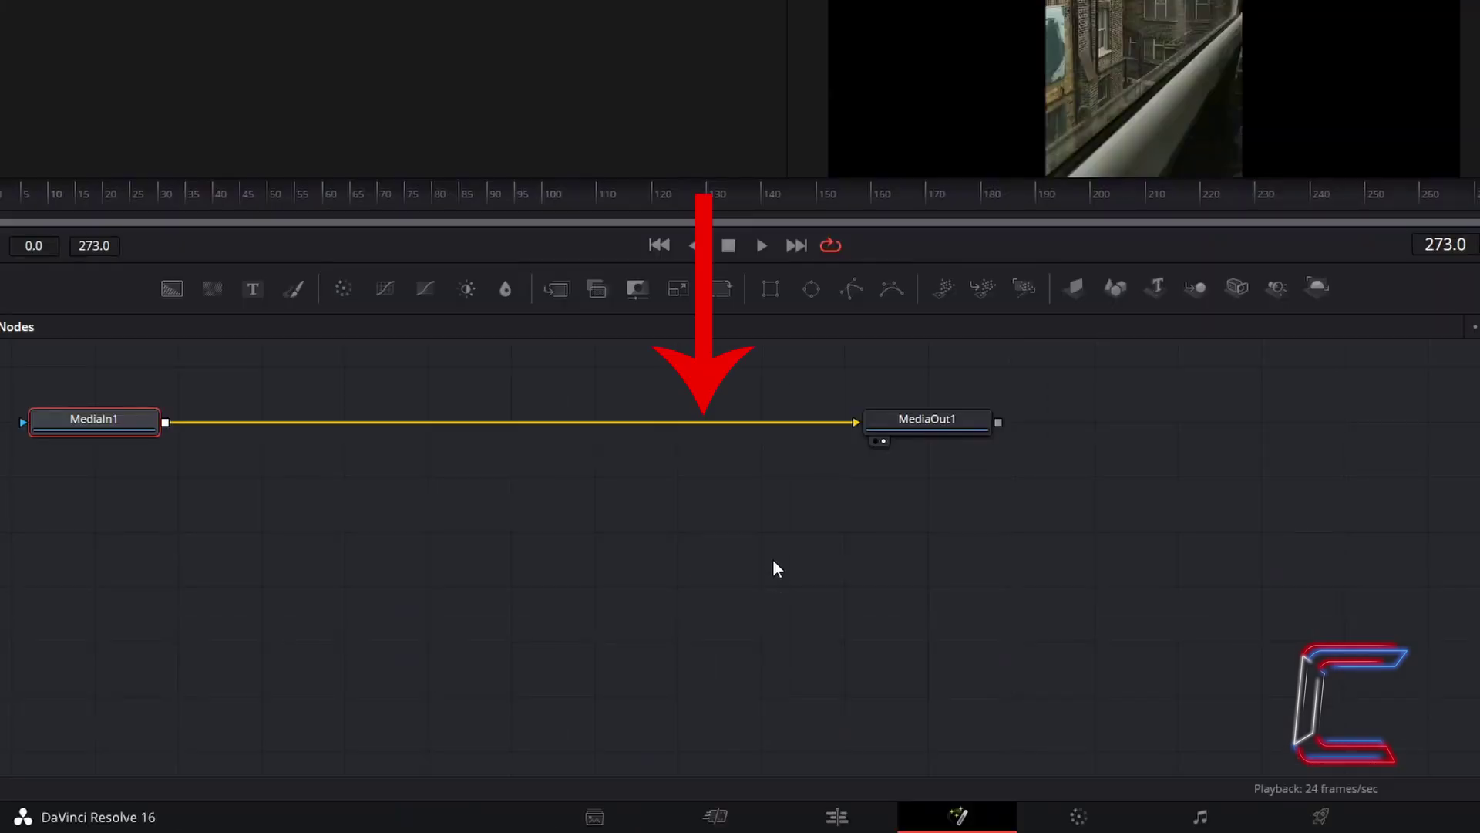
- Delete the MediaIn1–MediaOut1 link and add a Channel Booleans node after MediaIn1
left_click(786, 423)
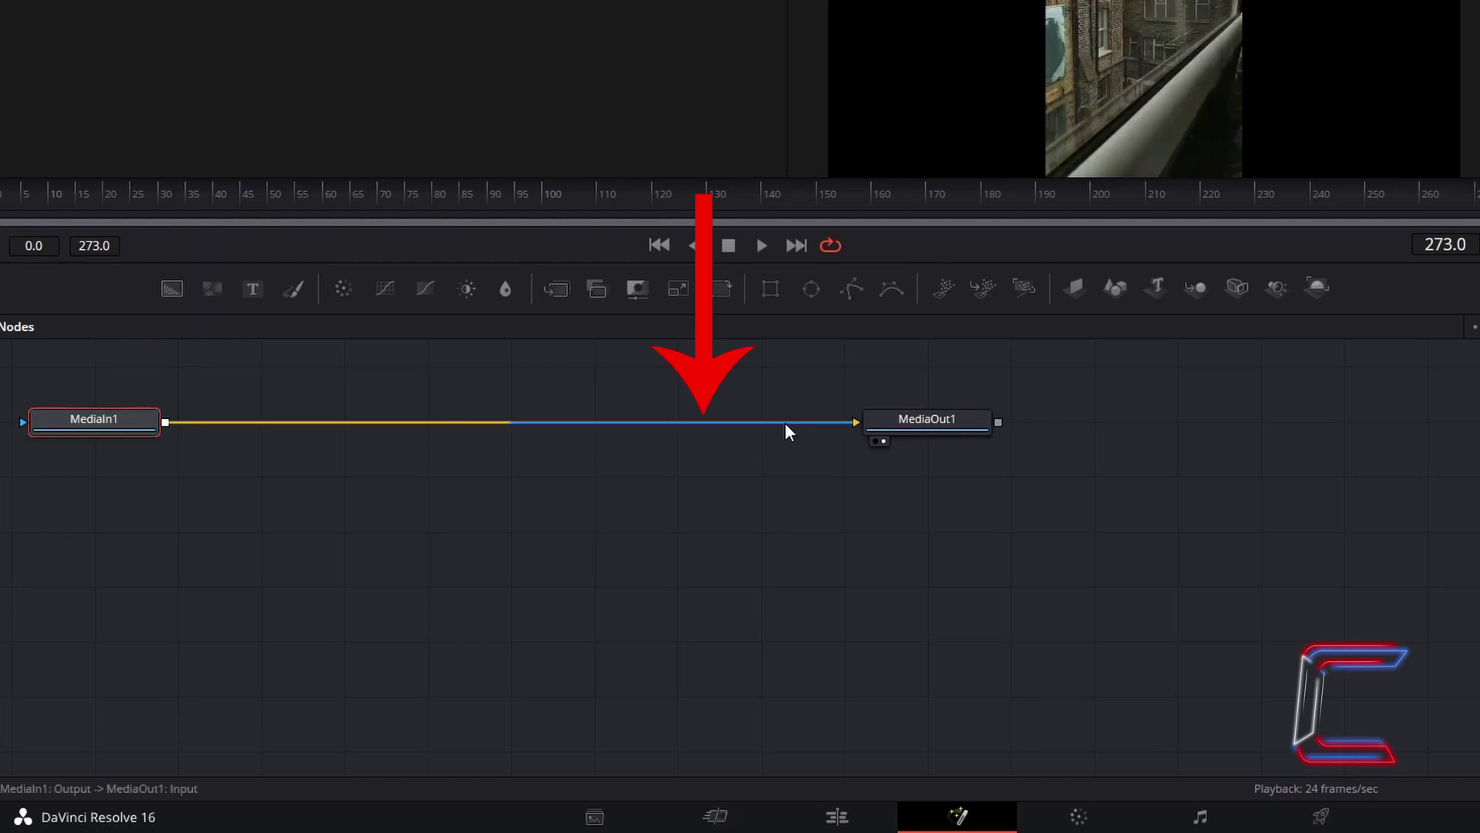
key("Delete")
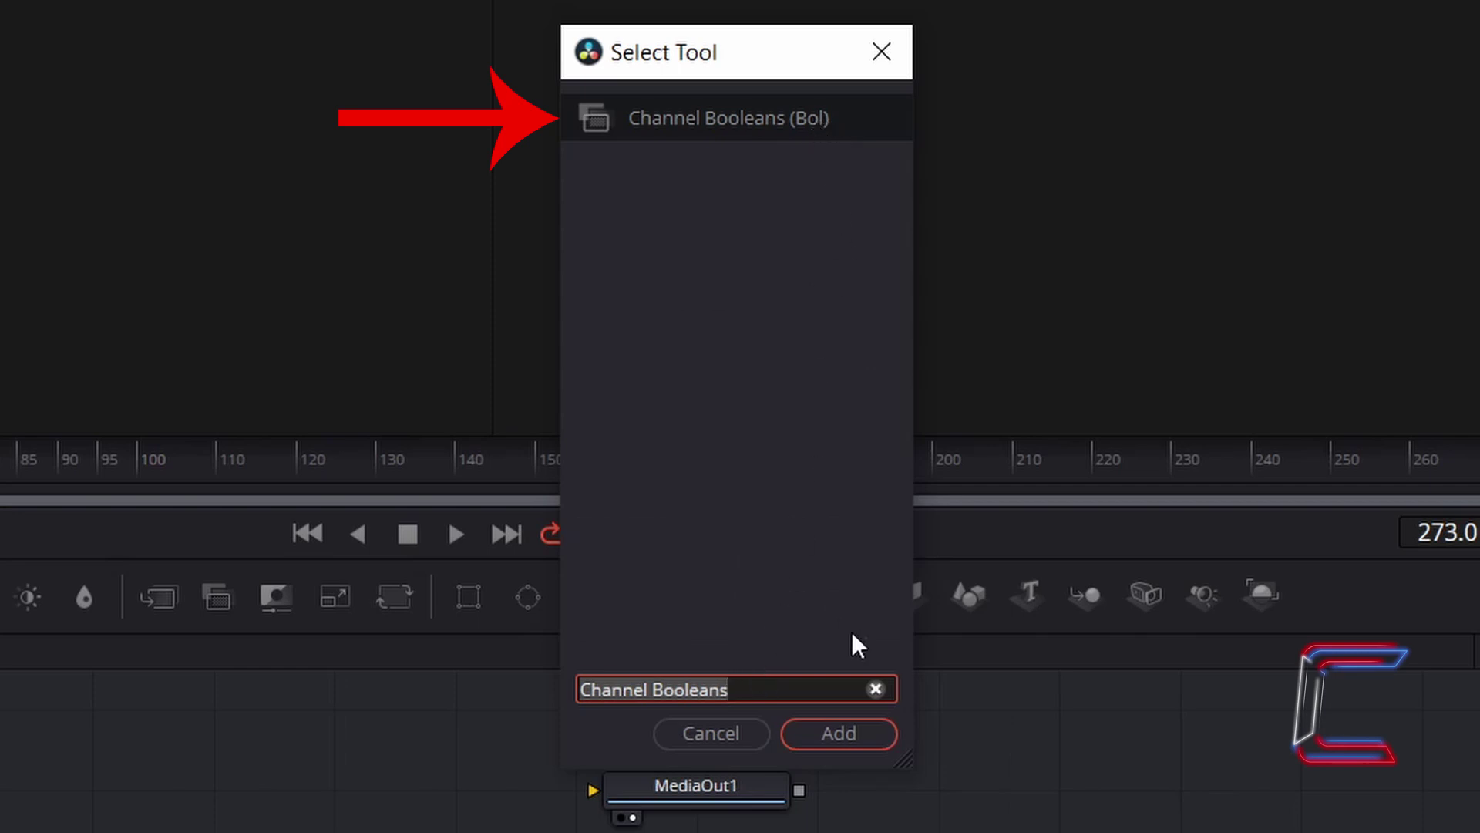
left_click(869, 741)
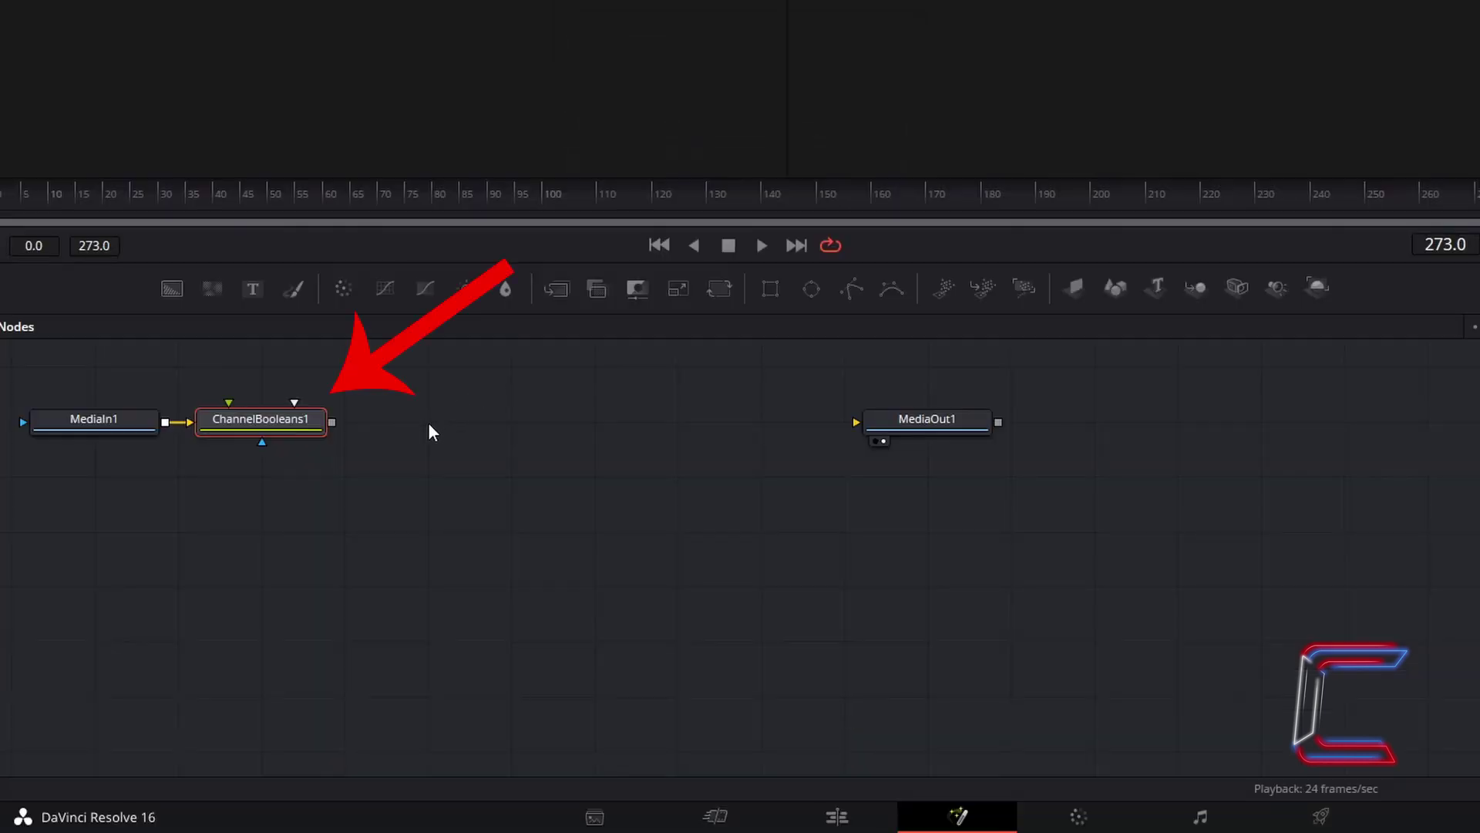
- Duplicate the Channel Booleans node with copy and paste
key("ctrl+c")
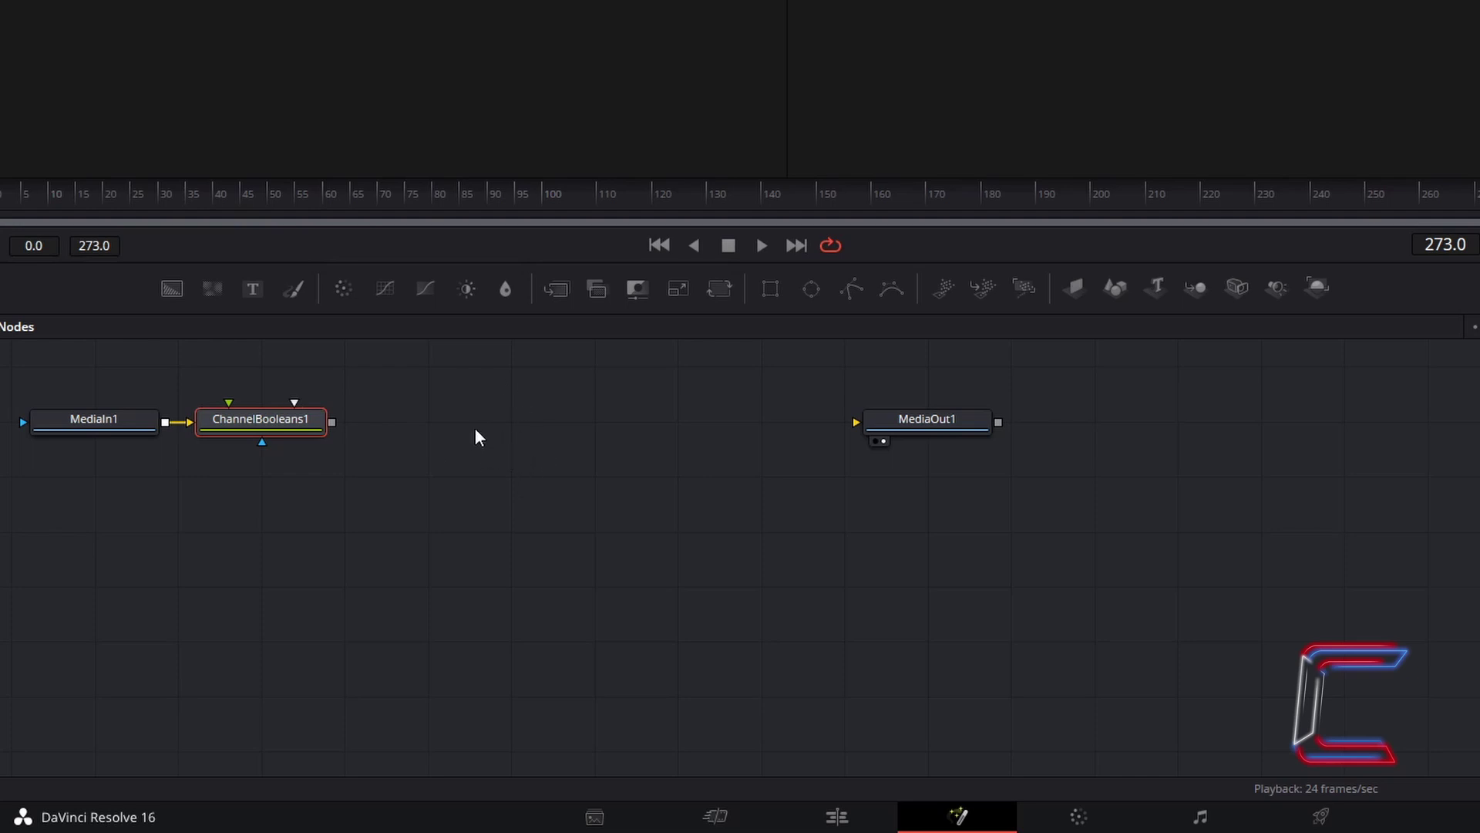
left_click(451, 408)
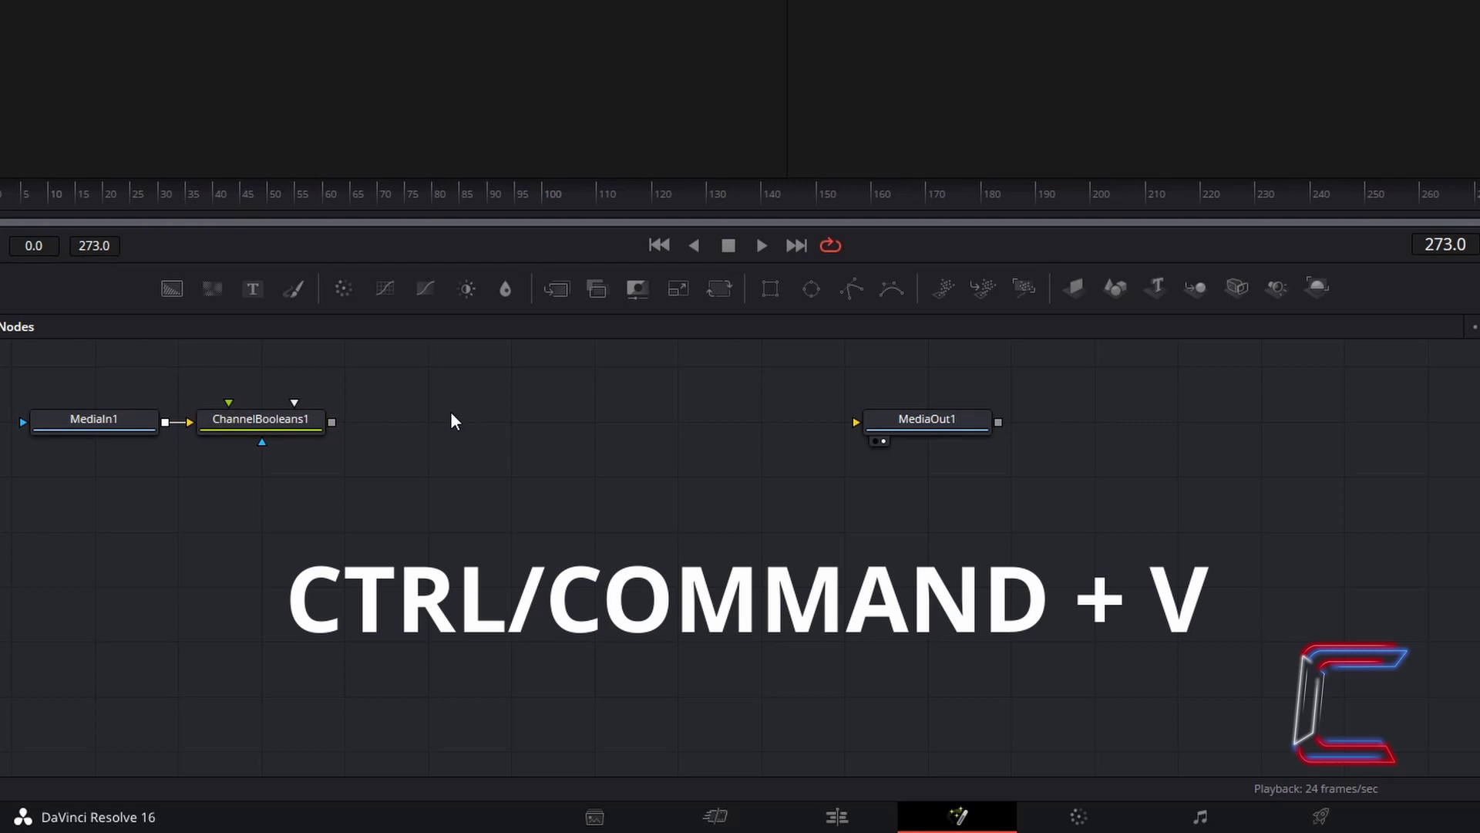
key("ctrl+v")
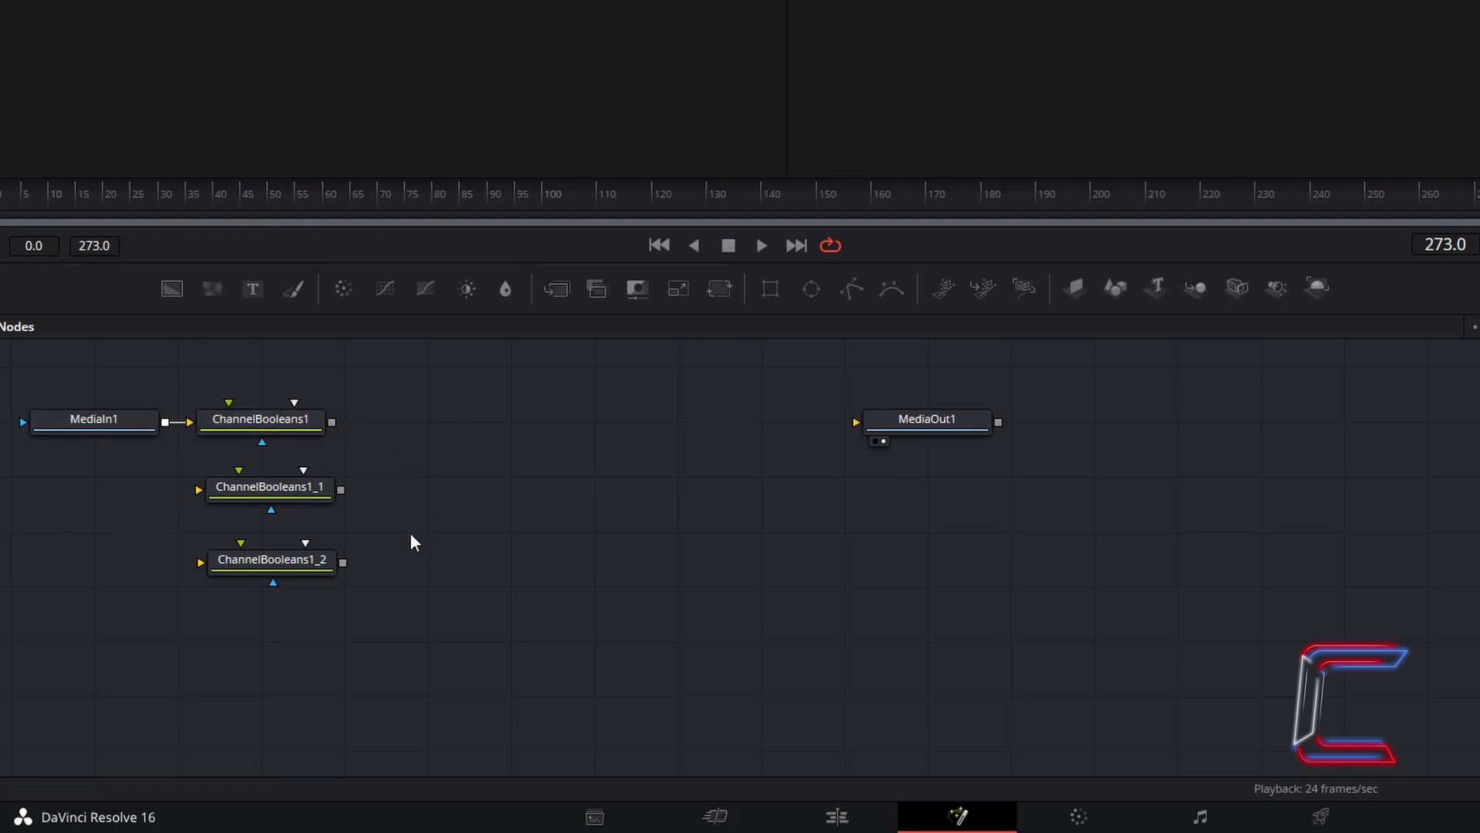
- Rename ChannelBooleans1 to Red and connect MediaIn1's output to the other two nodes, including Blue
key("F2")
left_click(316, 424)
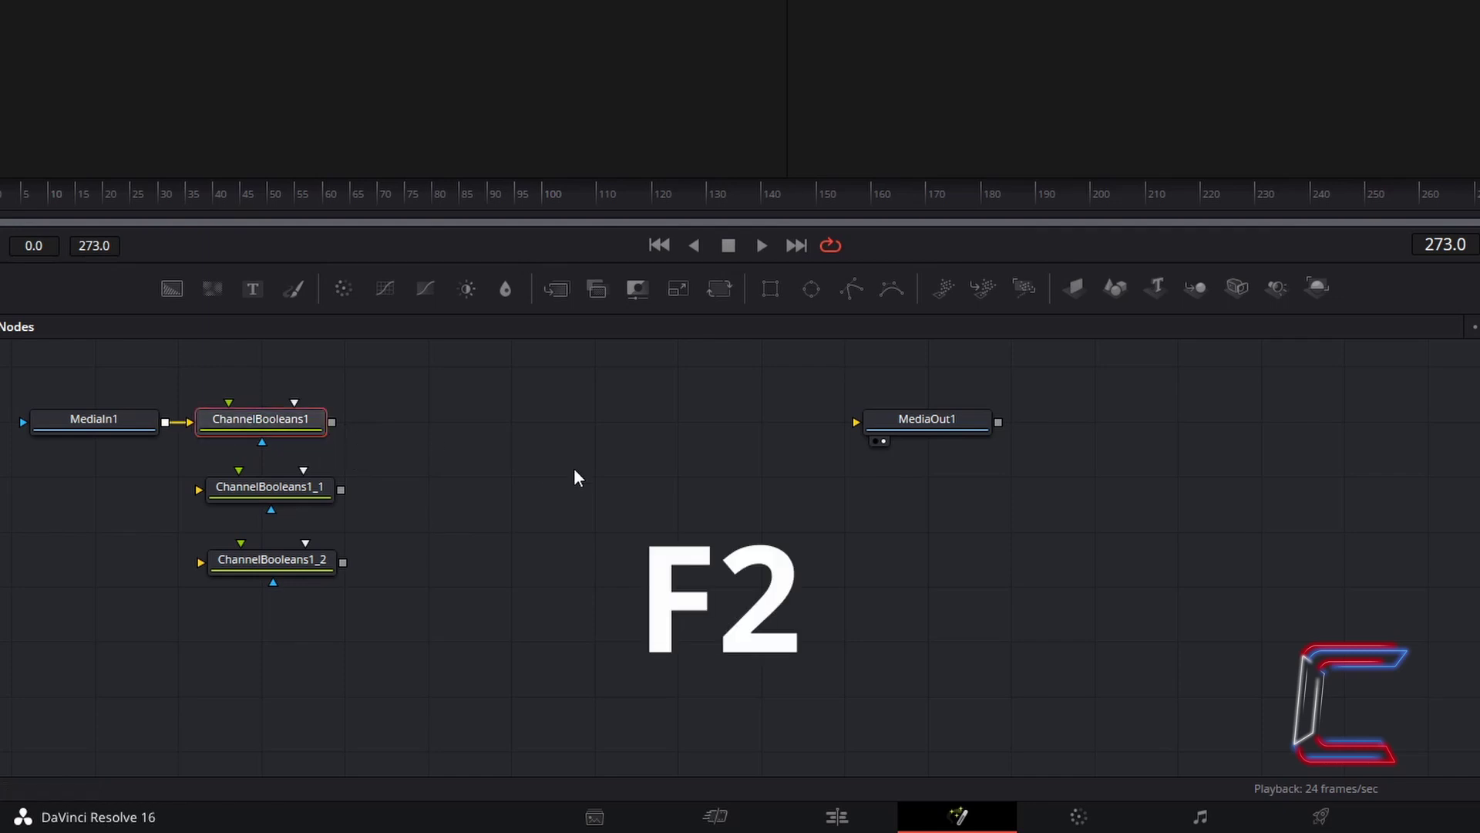
key("F2")
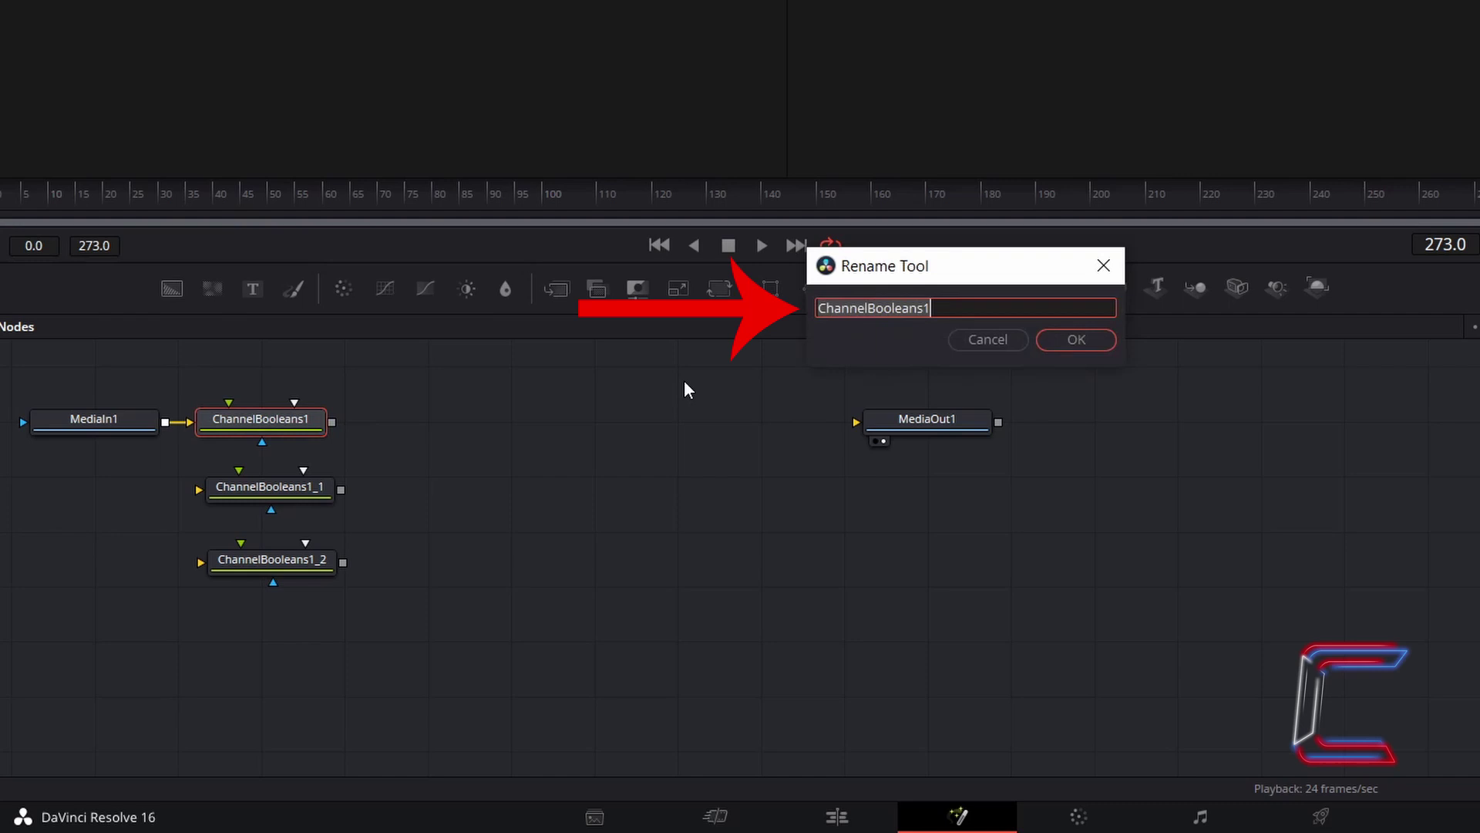
type("Red")
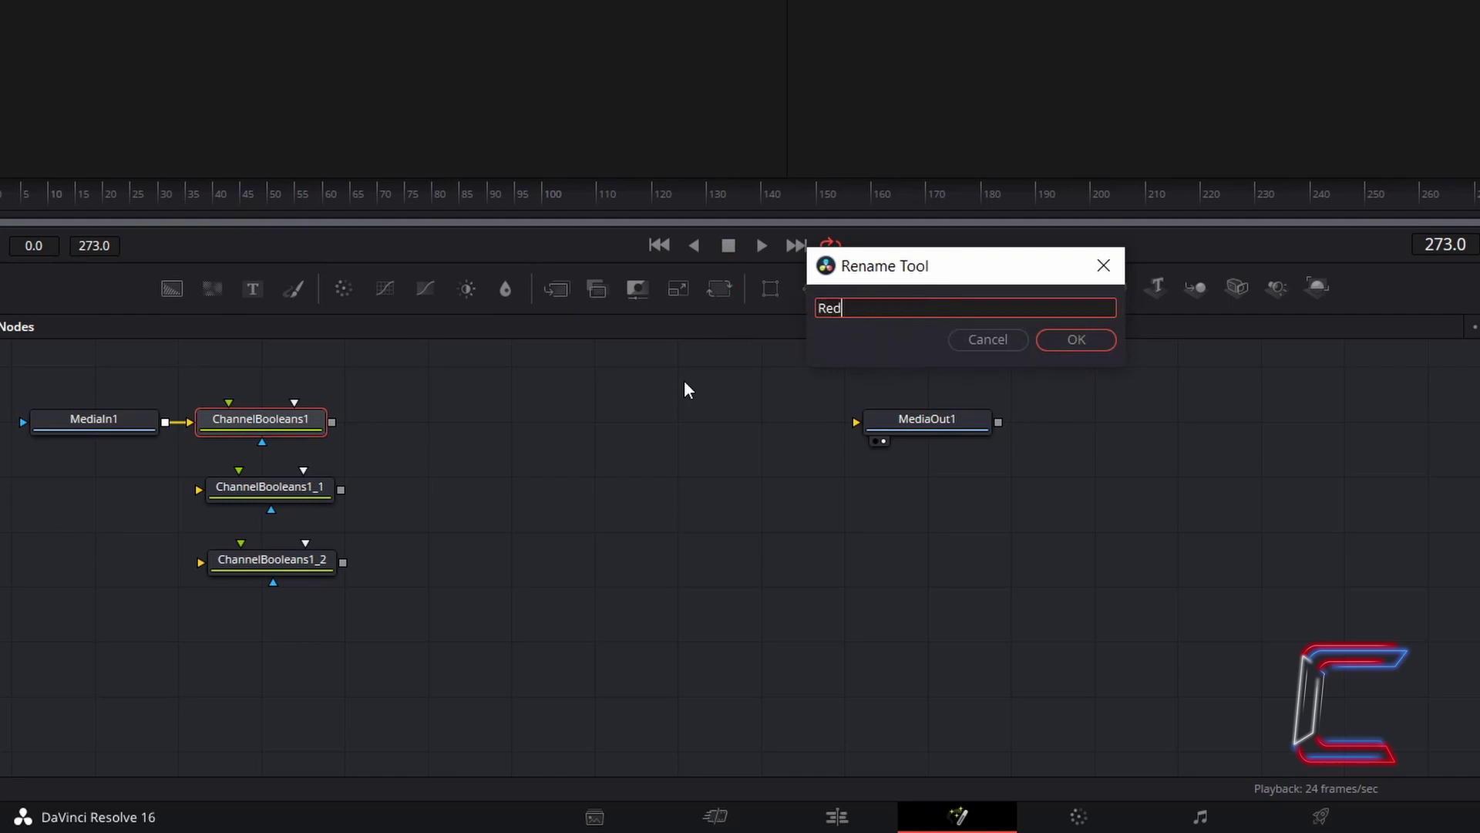
key("Return")
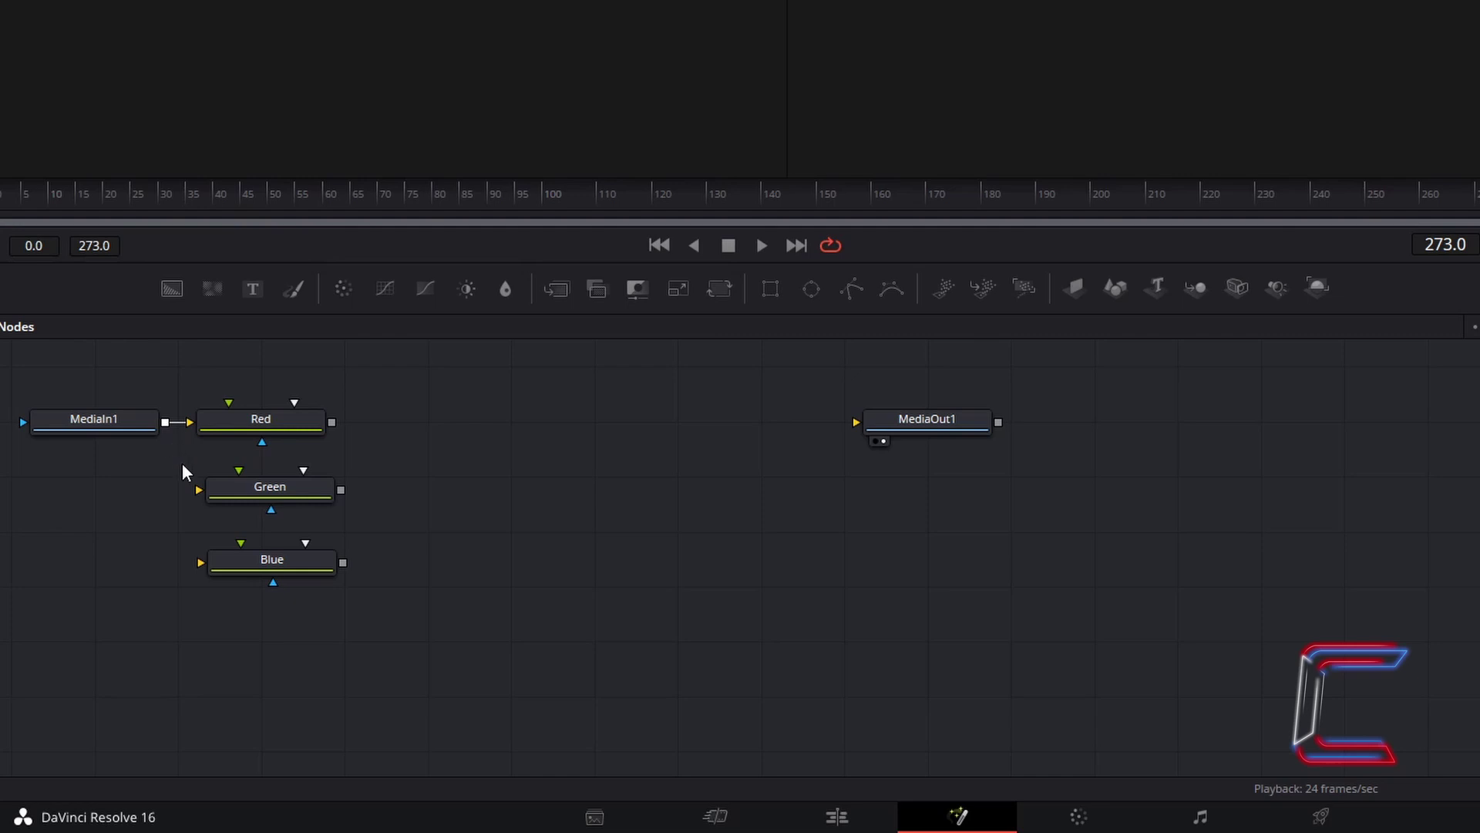
left_click_drag(165, 423, 194, 487)
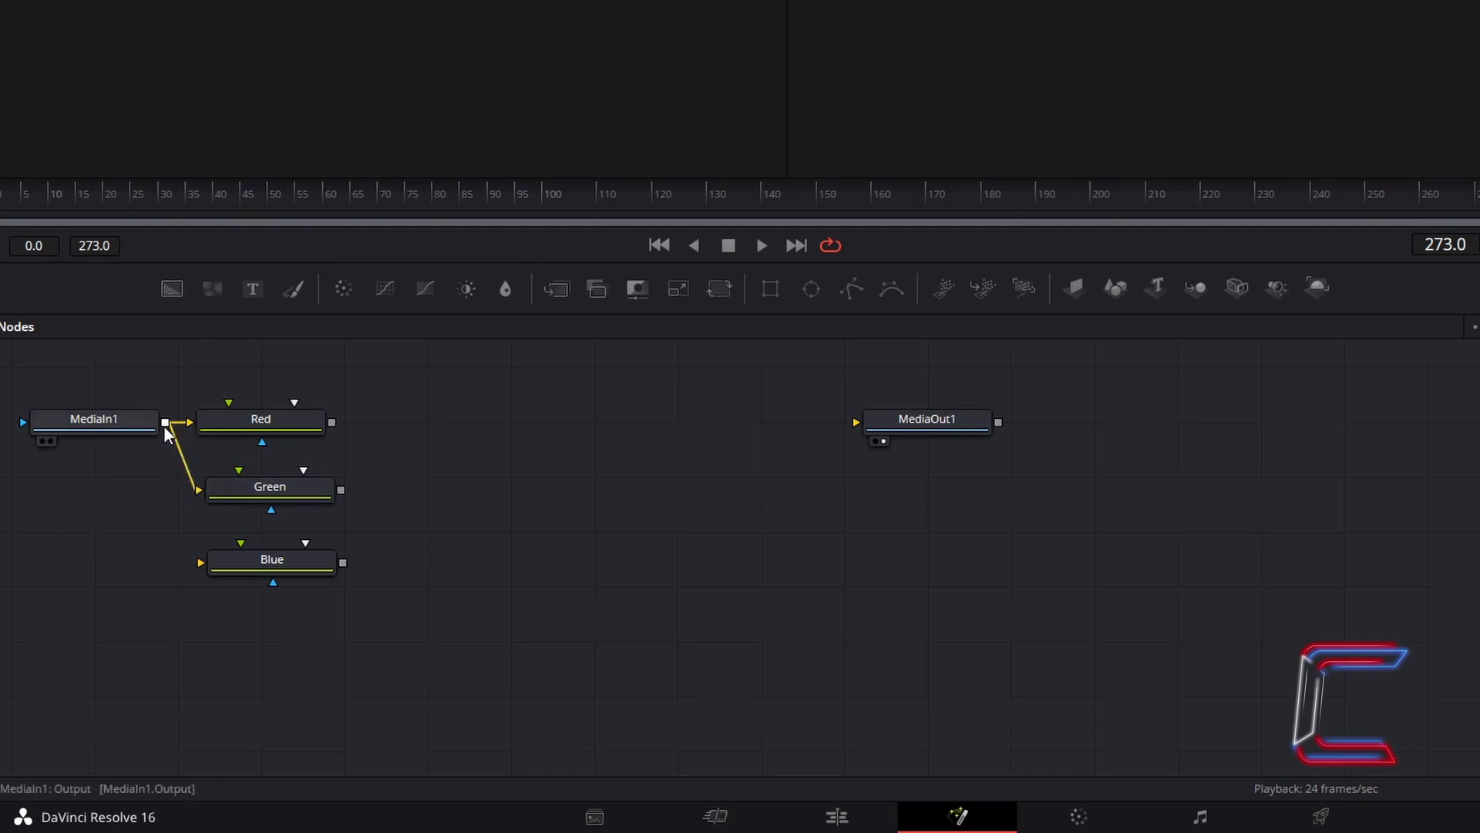
left_click_drag(164, 424, 196, 561)
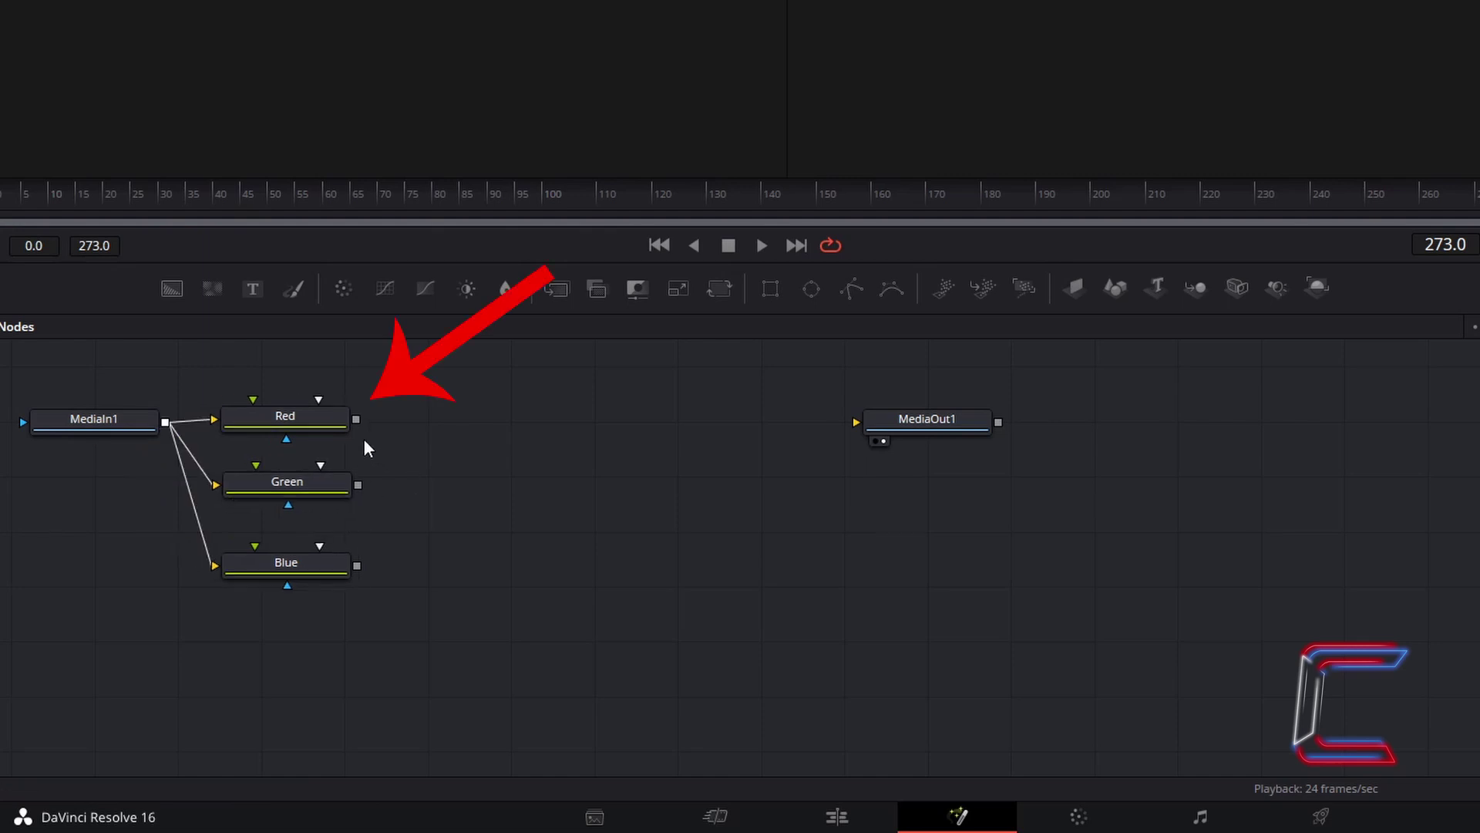
- Set the Red node's To Green and To Blue outputs to Black
left_click(329, 419)
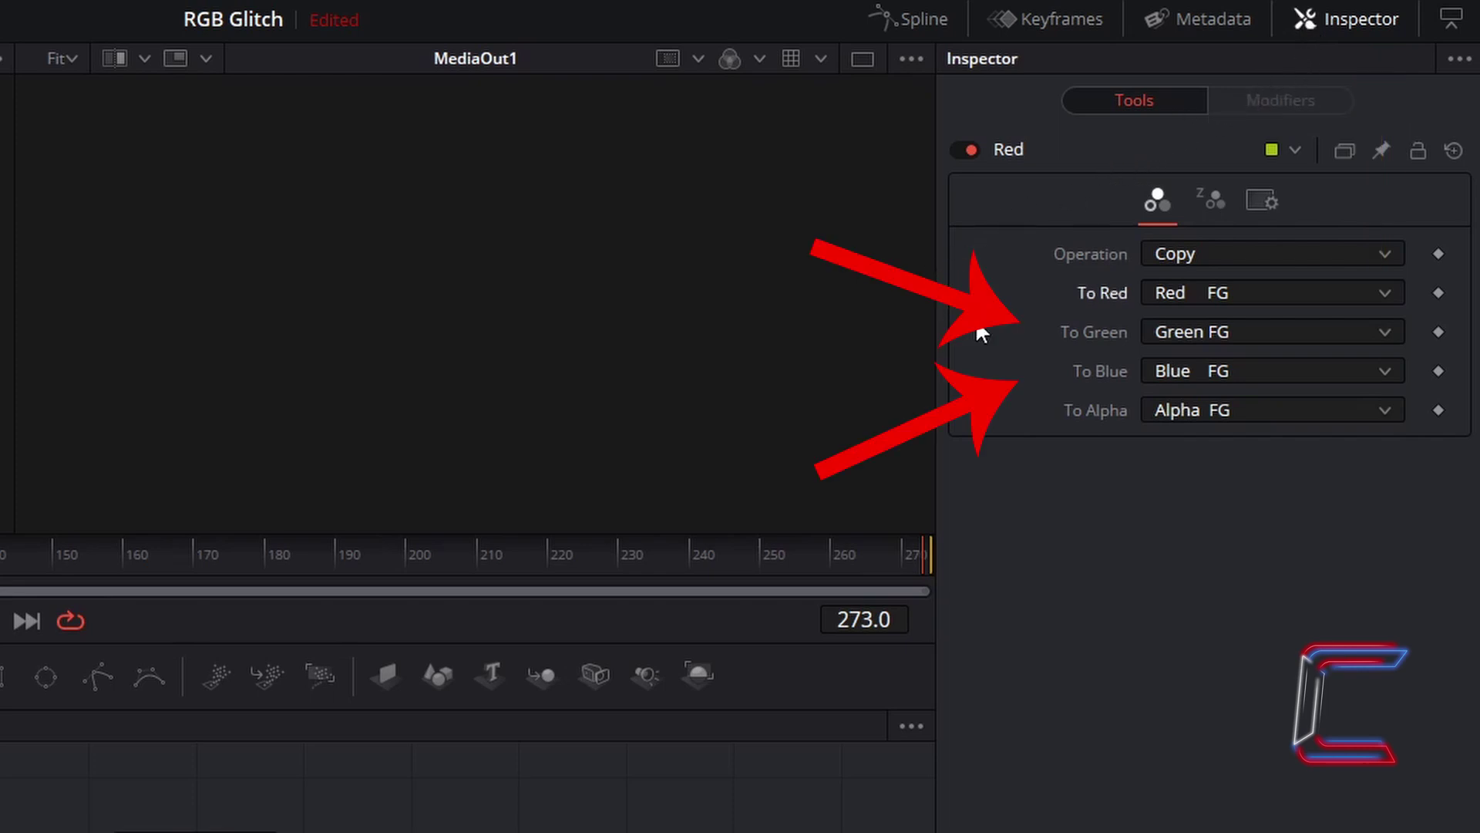
left_click(1254, 332)
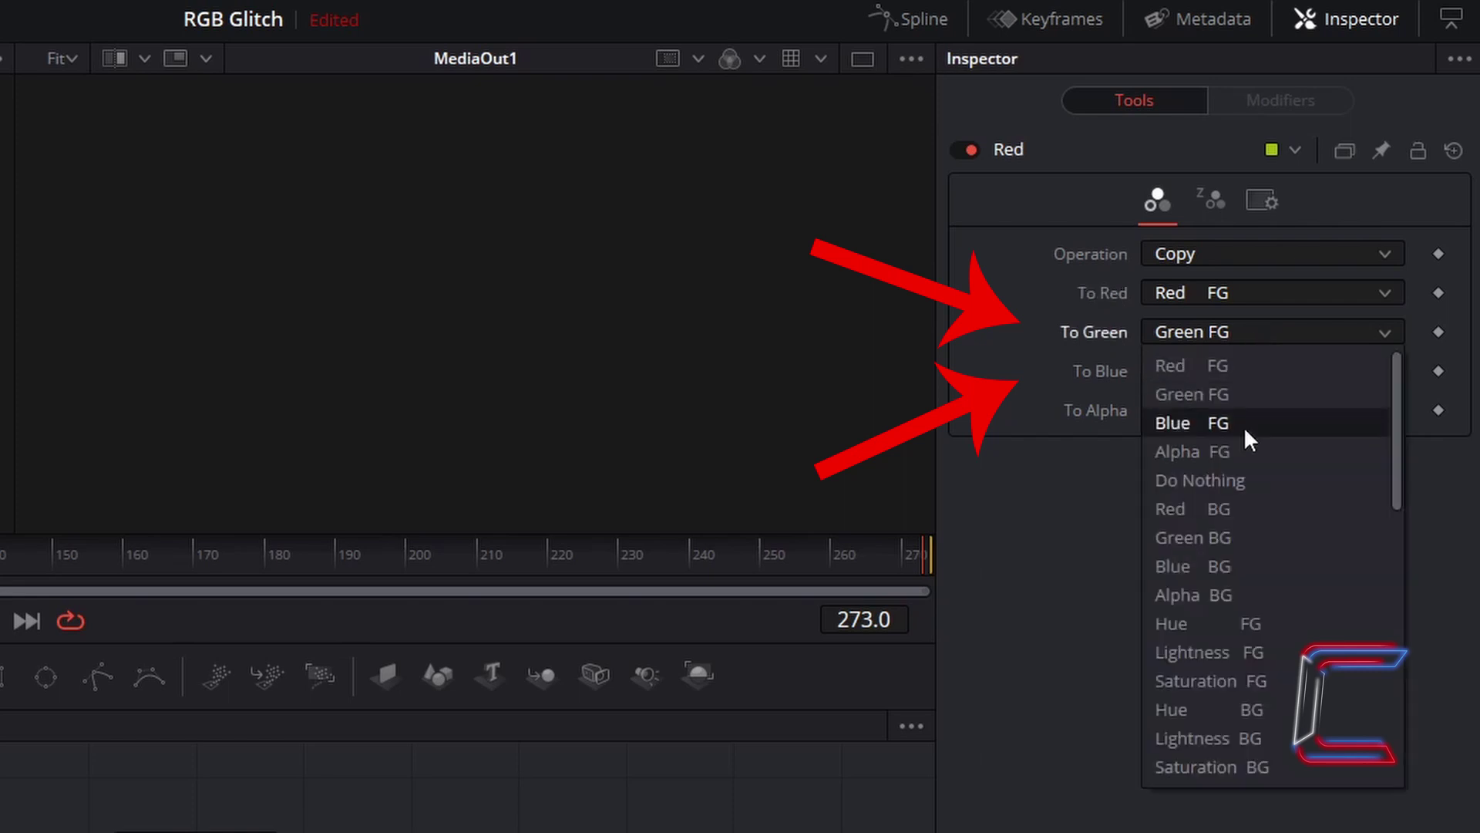
scroll(1249, 498, "down", 2)
left_click(1208, 623)
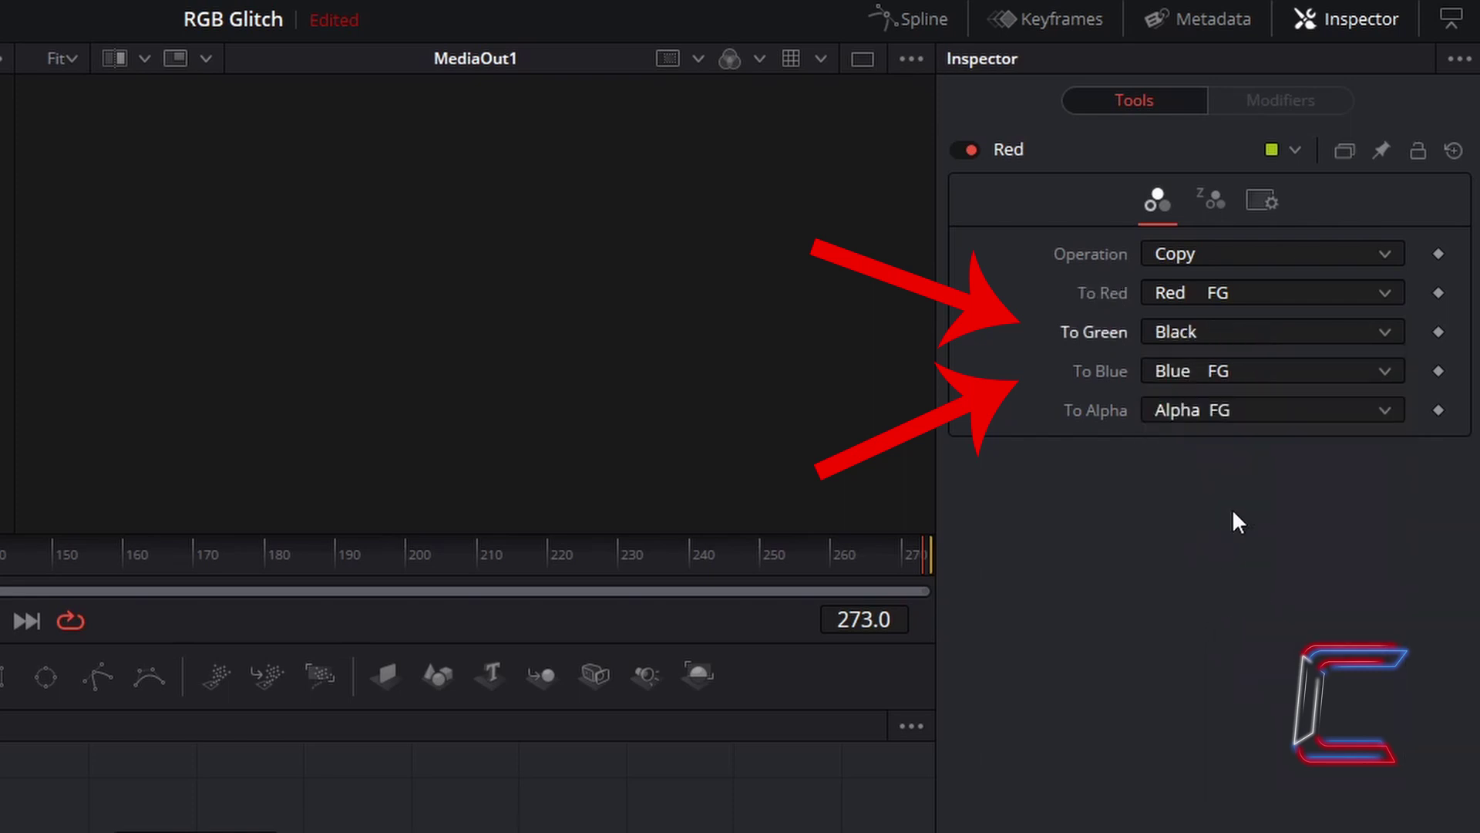
left_click(1226, 370)
scroll(1226, 578, "down", 2)
left_click(1202, 667)
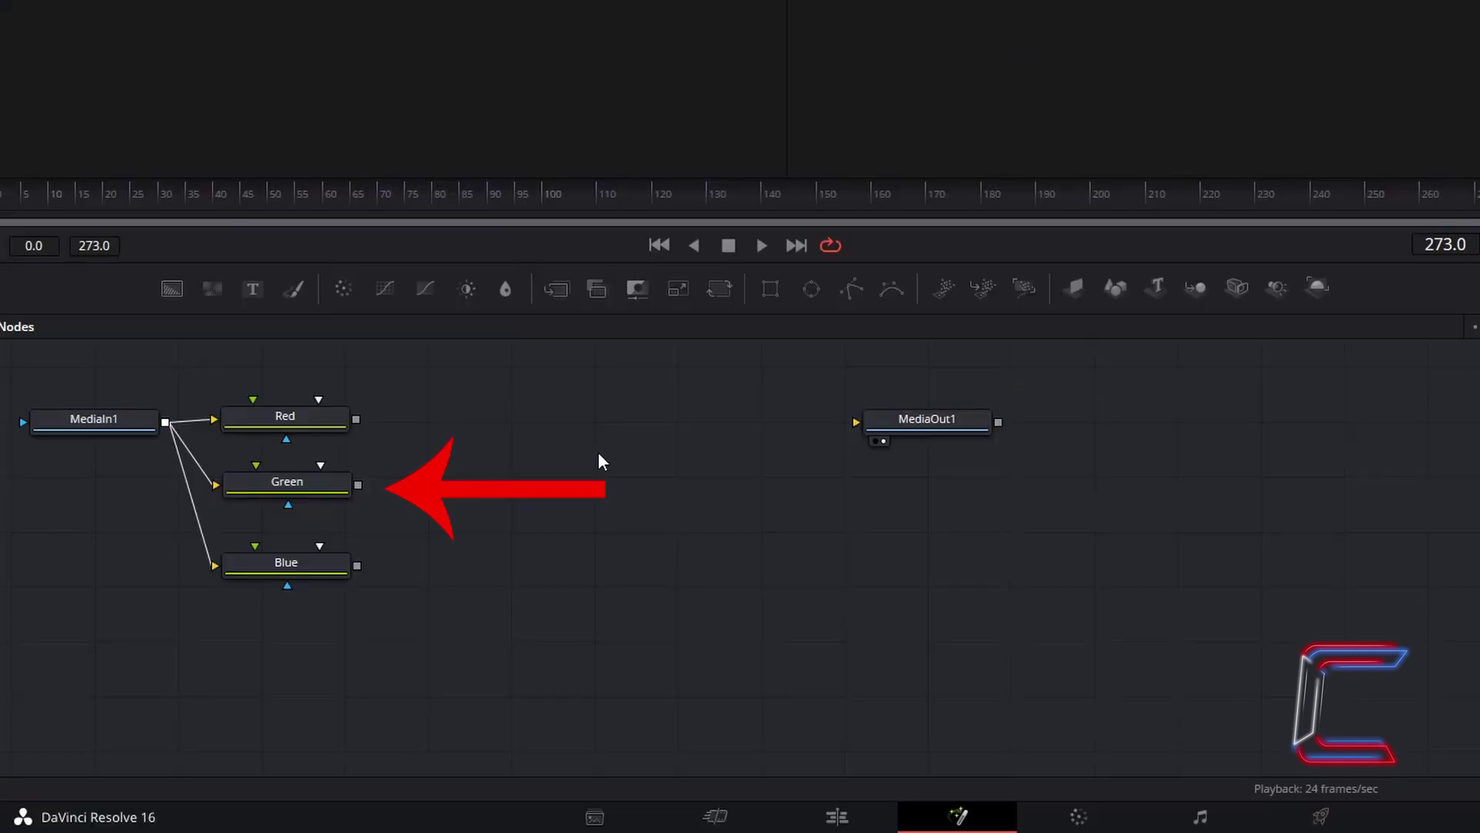
- Paste a copy of the Green node as Green_1 and set its Operation to Add
left_click(330, 481)
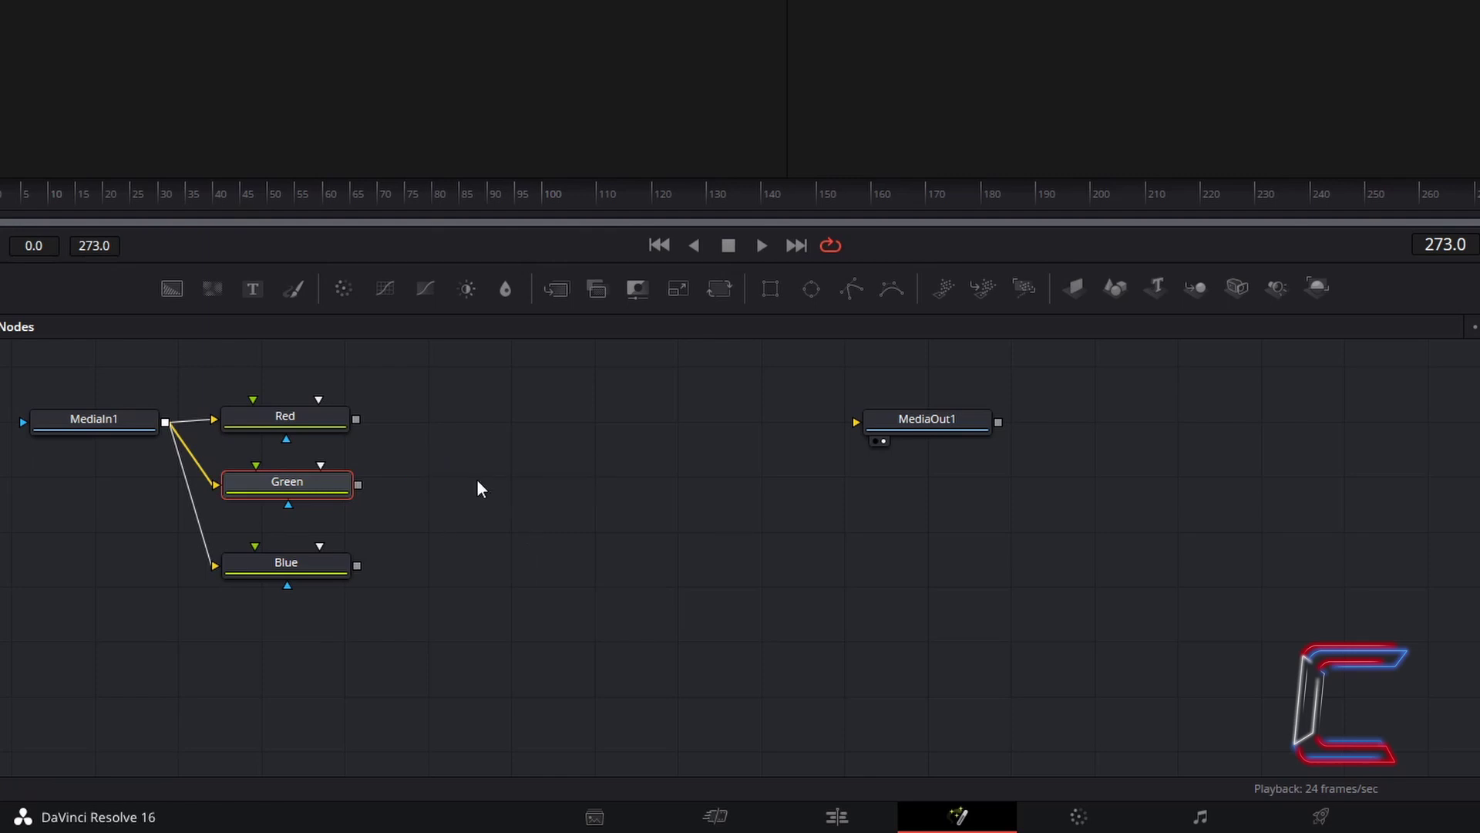
left_click(469, 477)
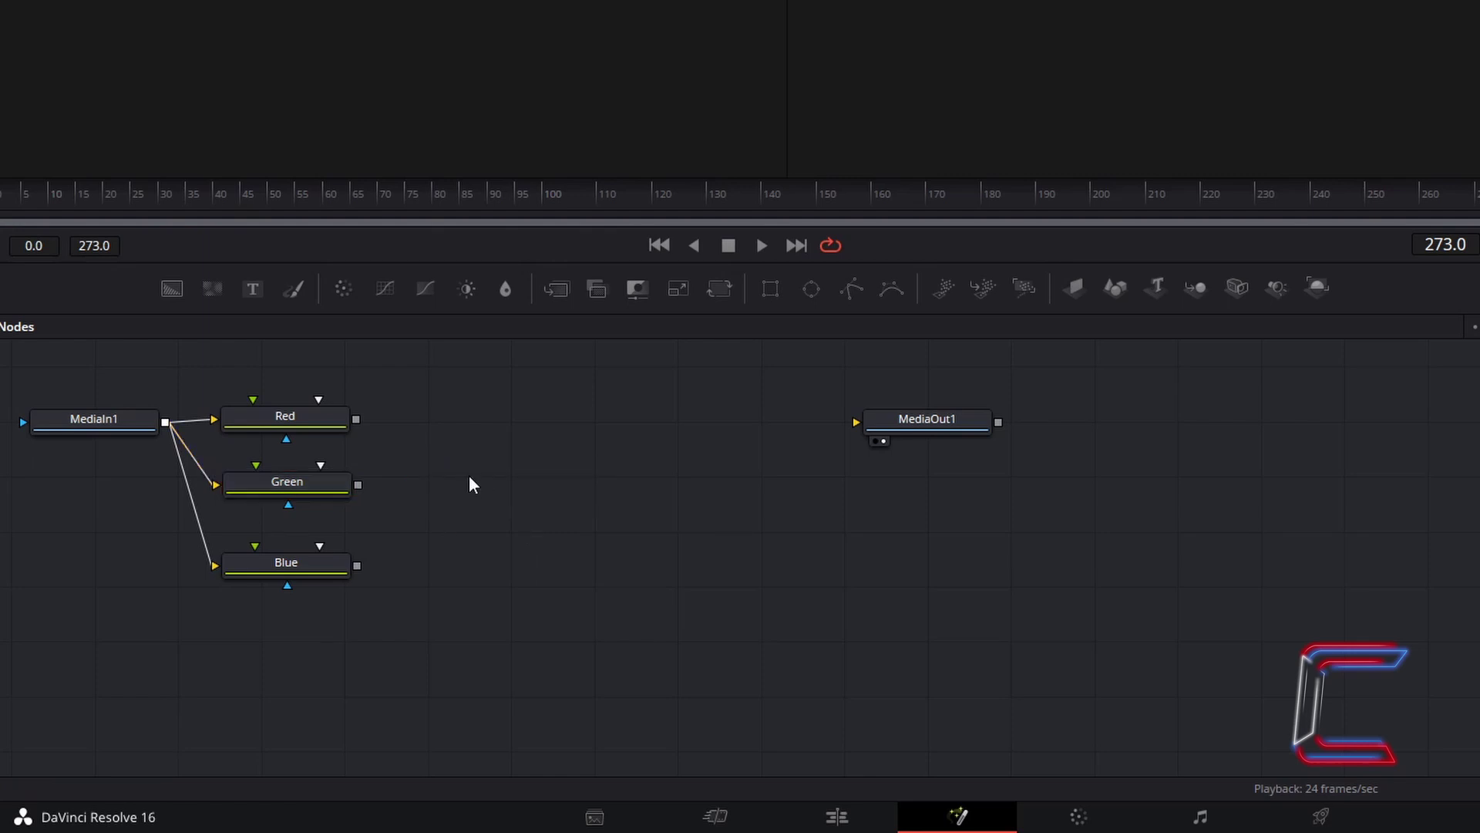
key("ctrl+v")
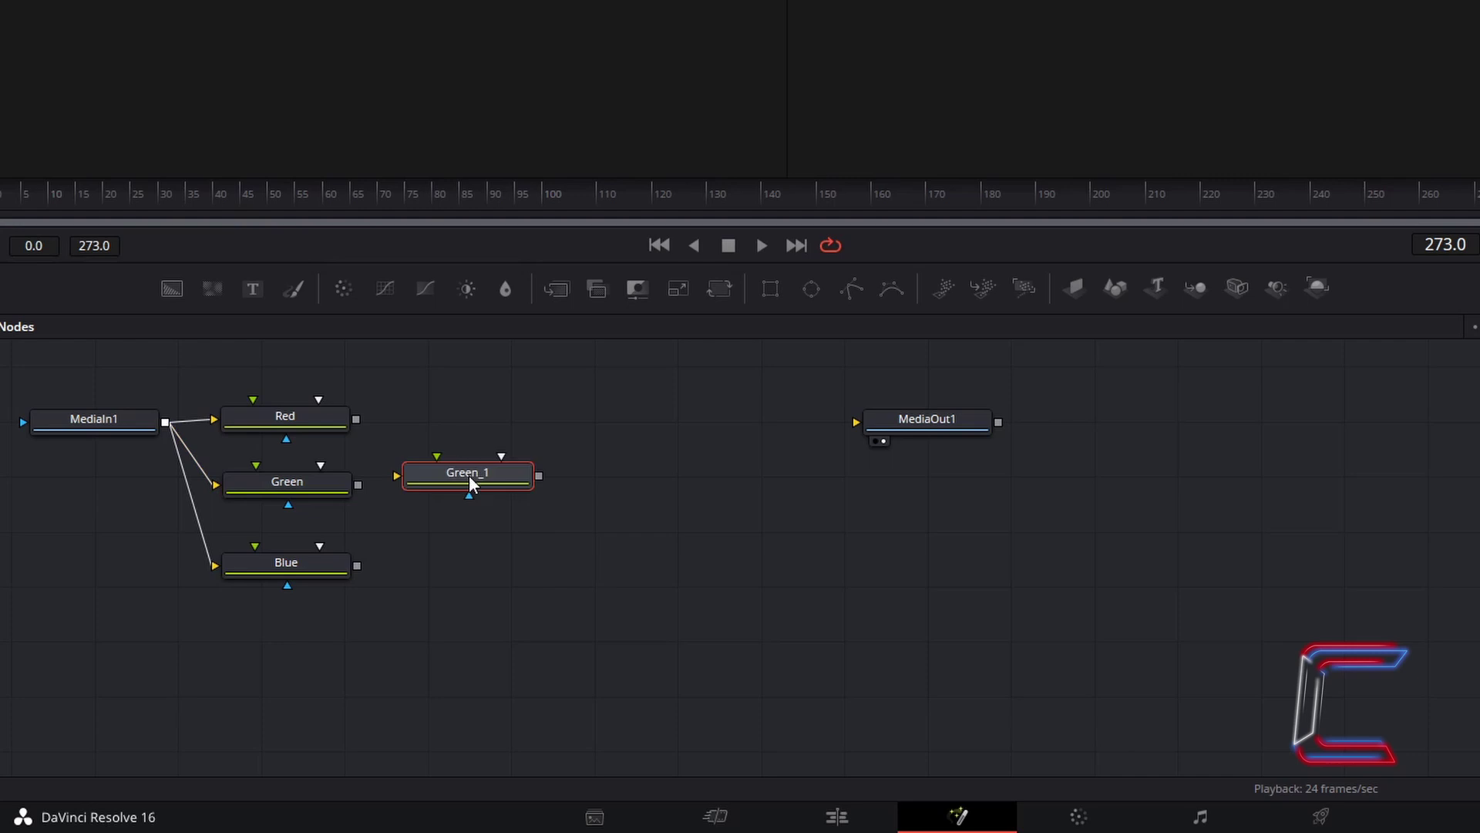
left_click(524, 489)
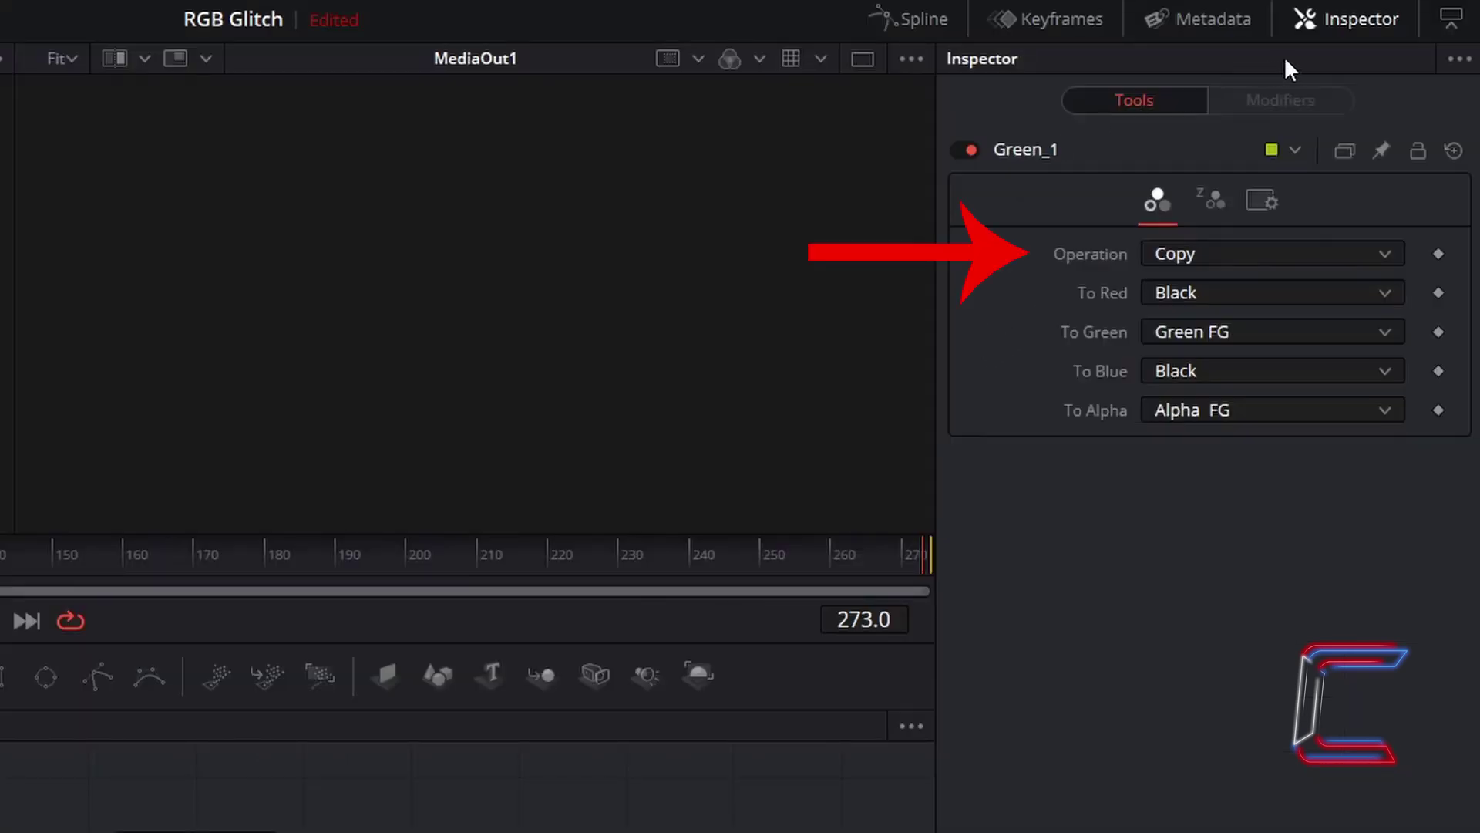
left_click(1234, 248)
left_click(1216, 313)
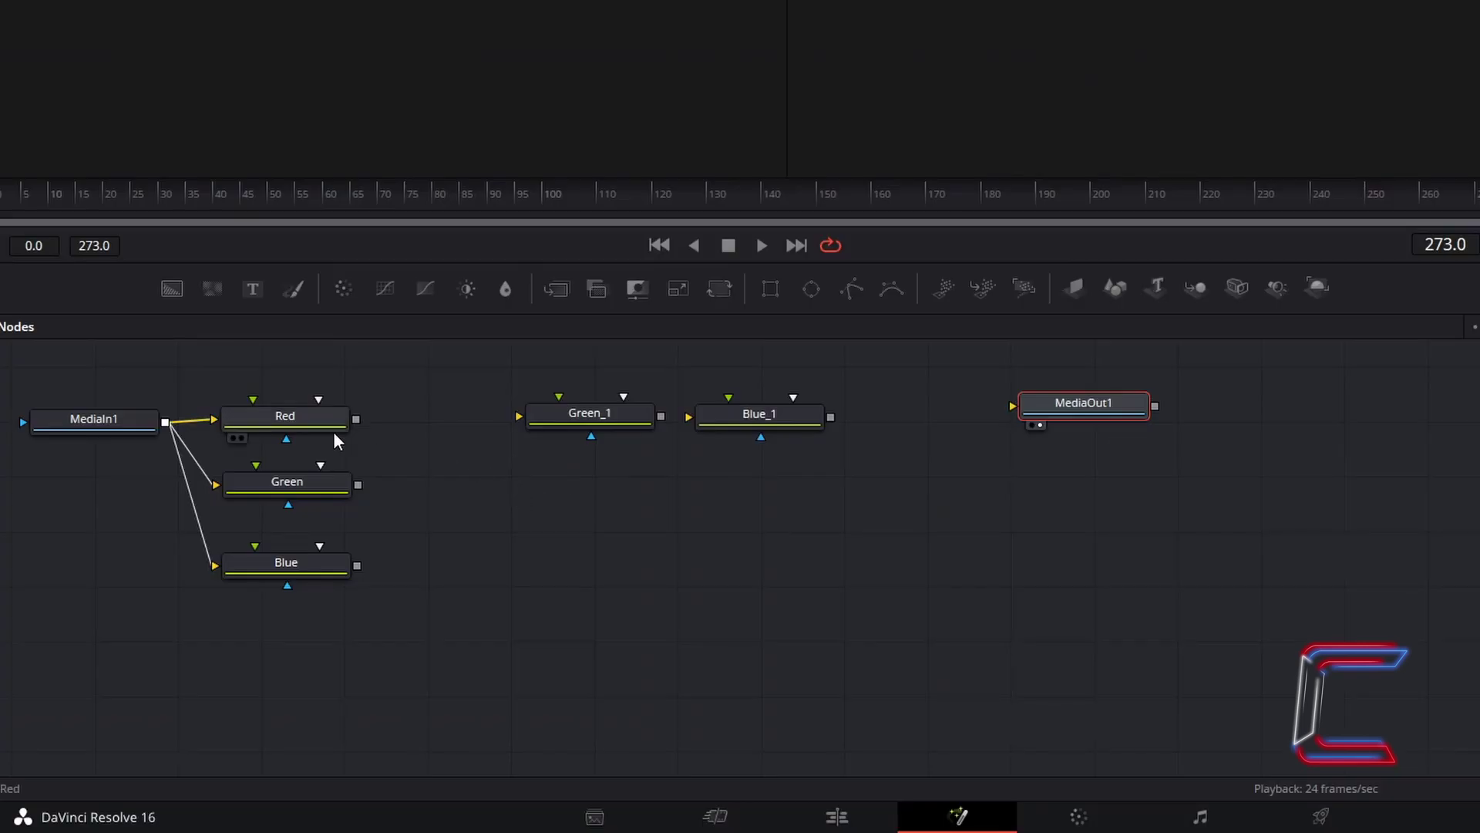
- Add a Transform node after the Red node
left_click(325, 431)
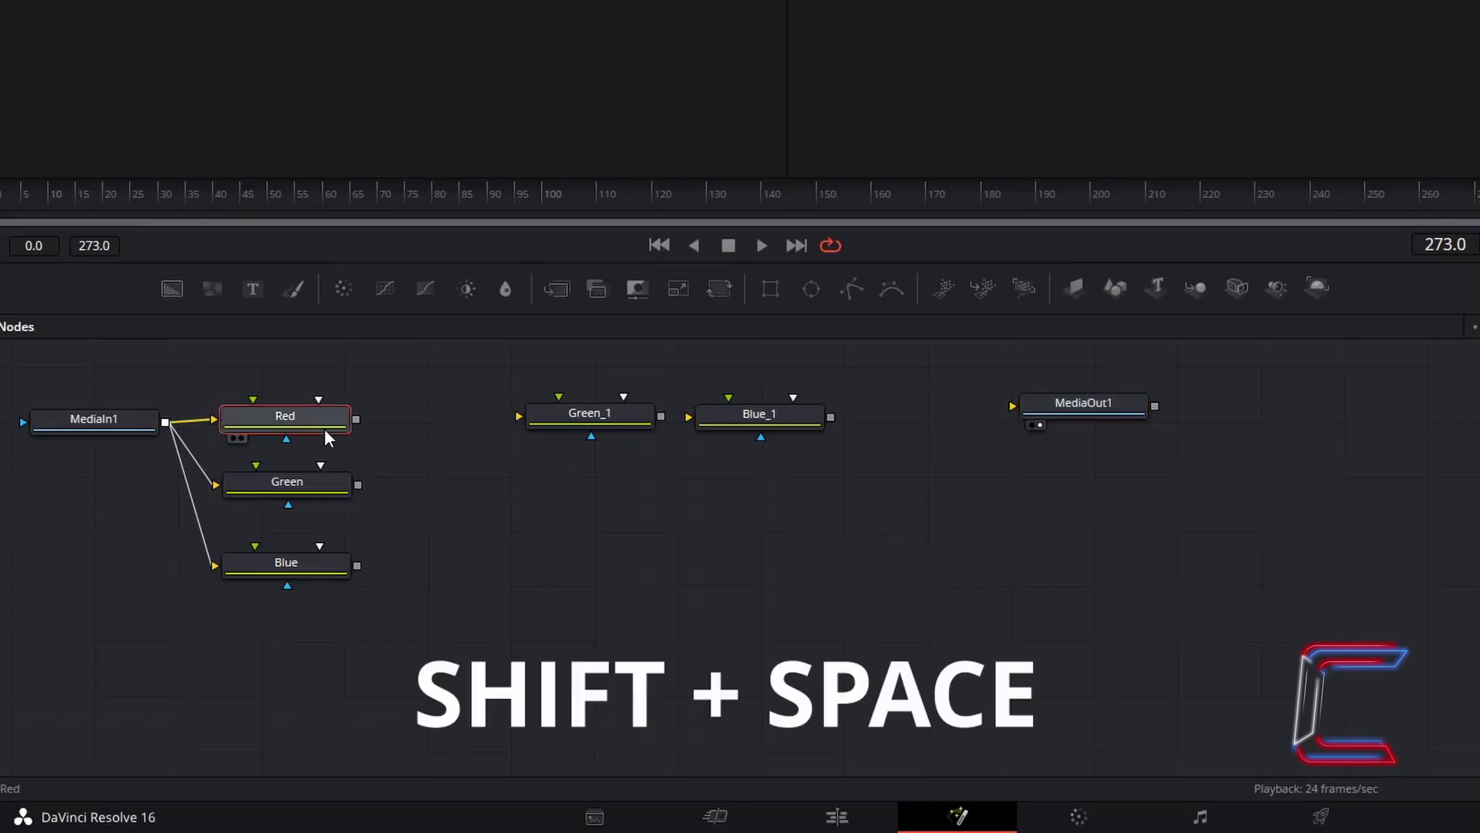
key("shift+space")
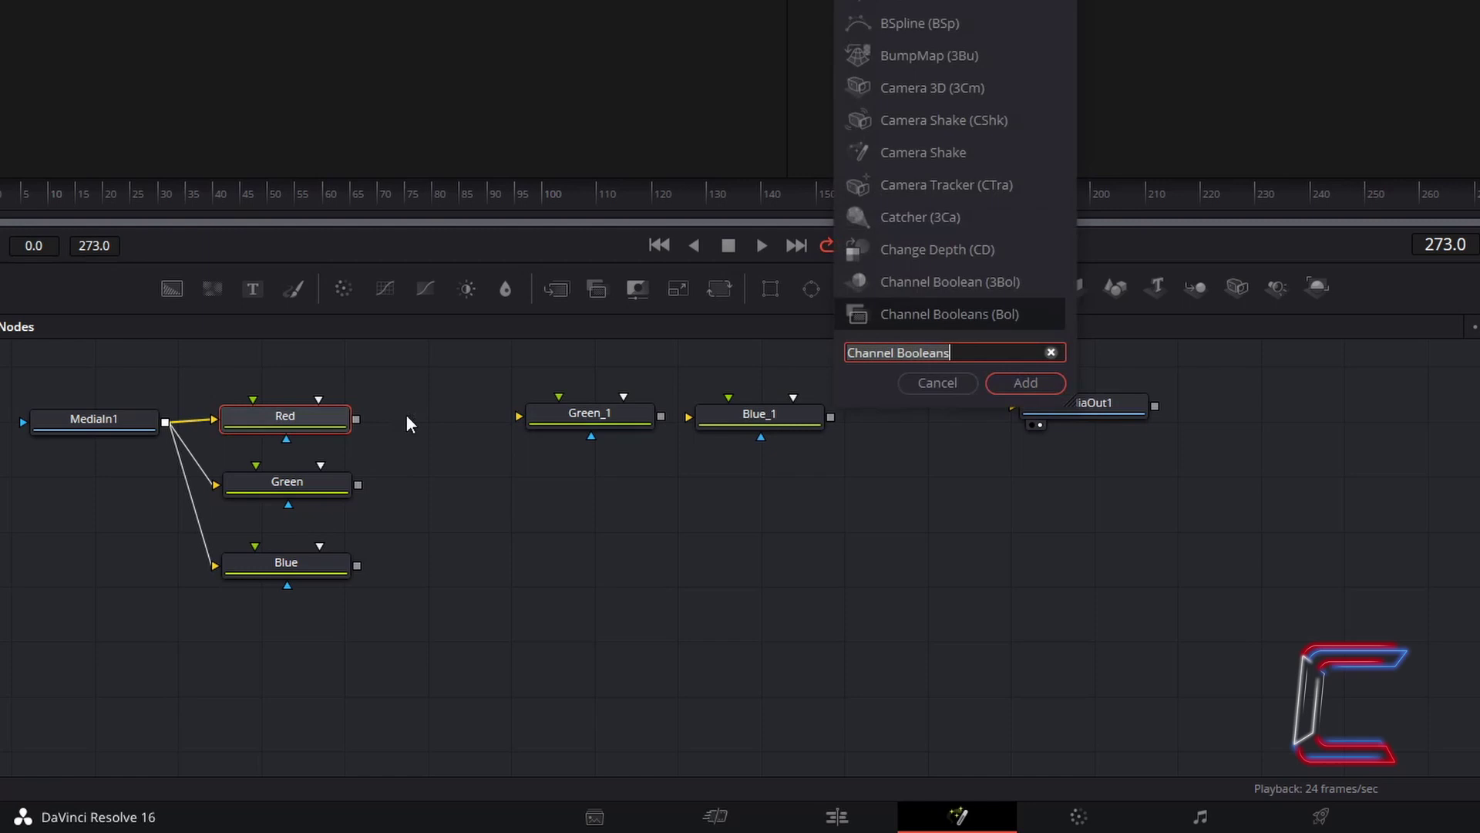
type("Transform")
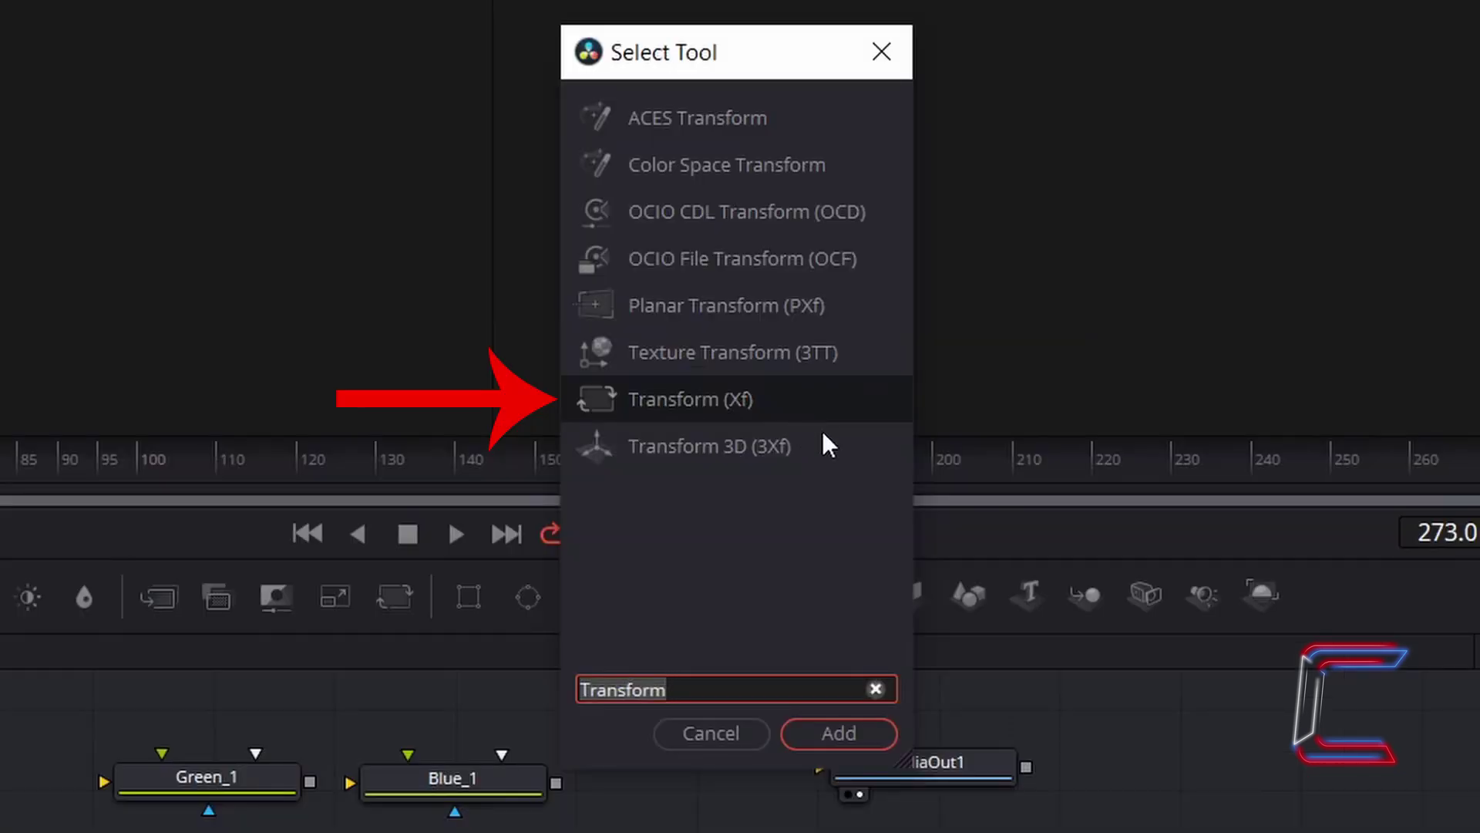
left_click(857, 739)
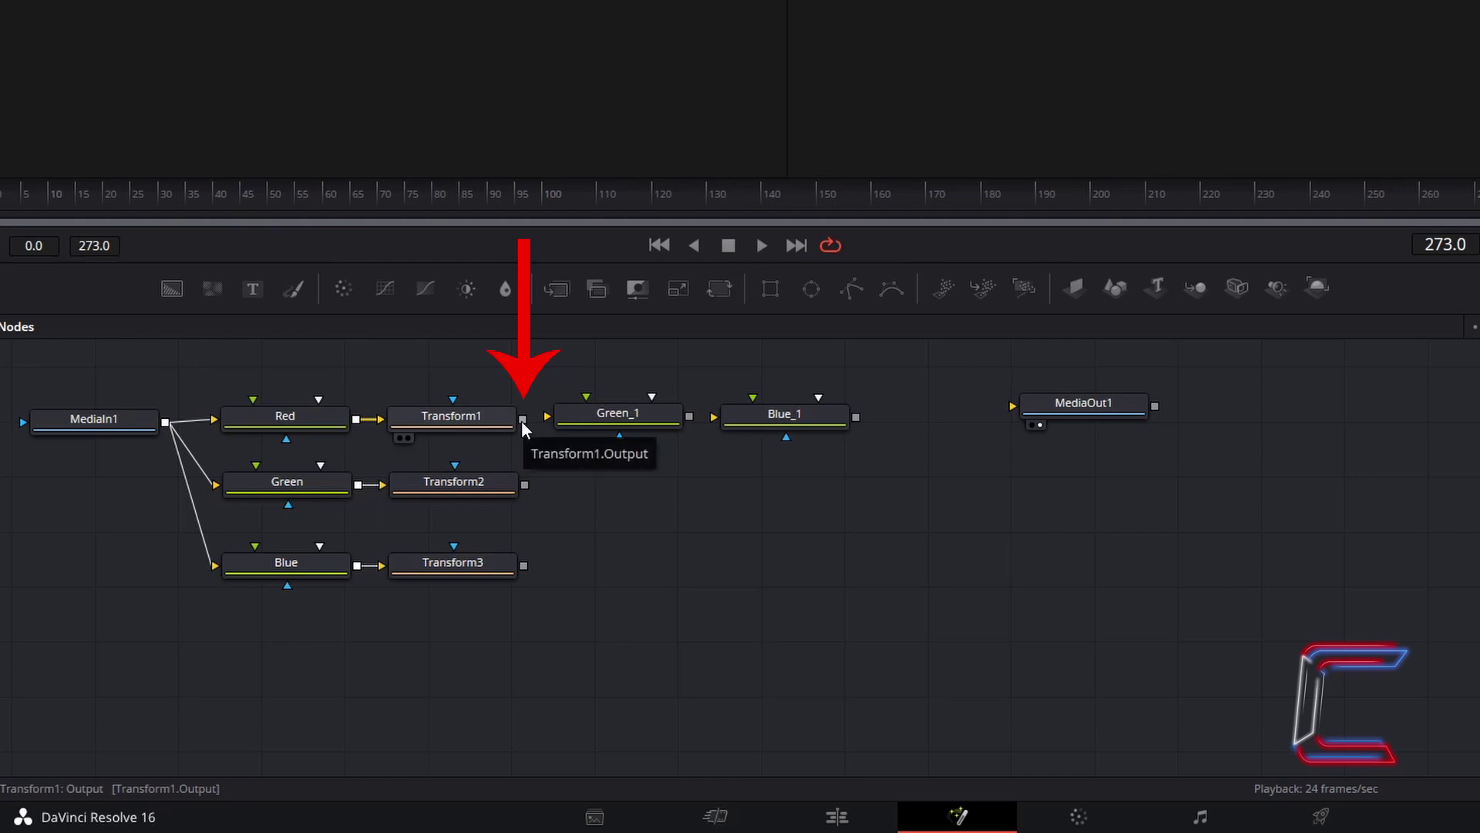
- Wire Transform1 and Transform2 into Green_1, Green_1 into Blue_1, and Transform3 as Blue_1's foreground
left_click_drag(522, 420, 546, 416)
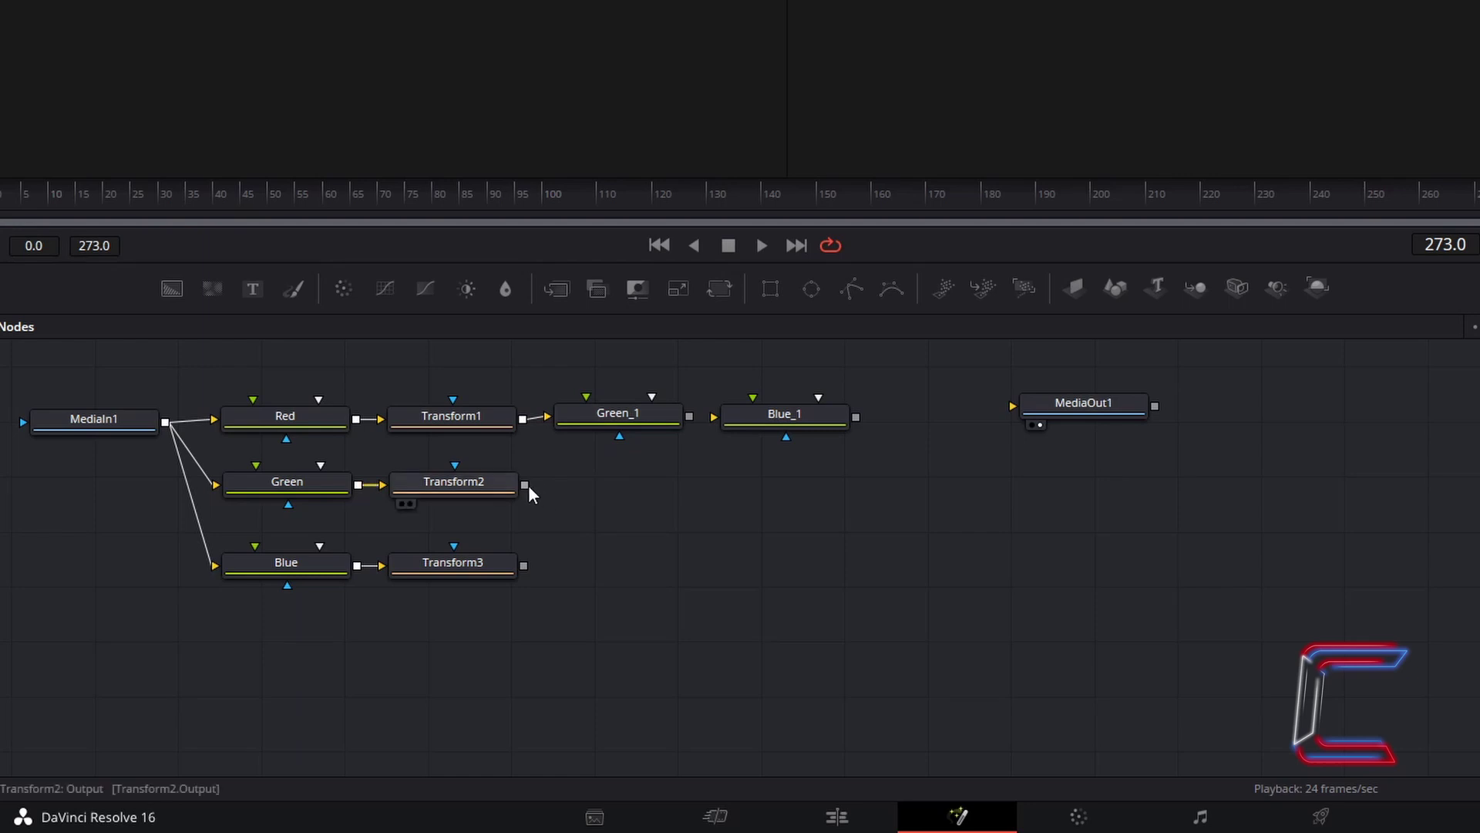
left_click_drag(526, 484, 586, 395)
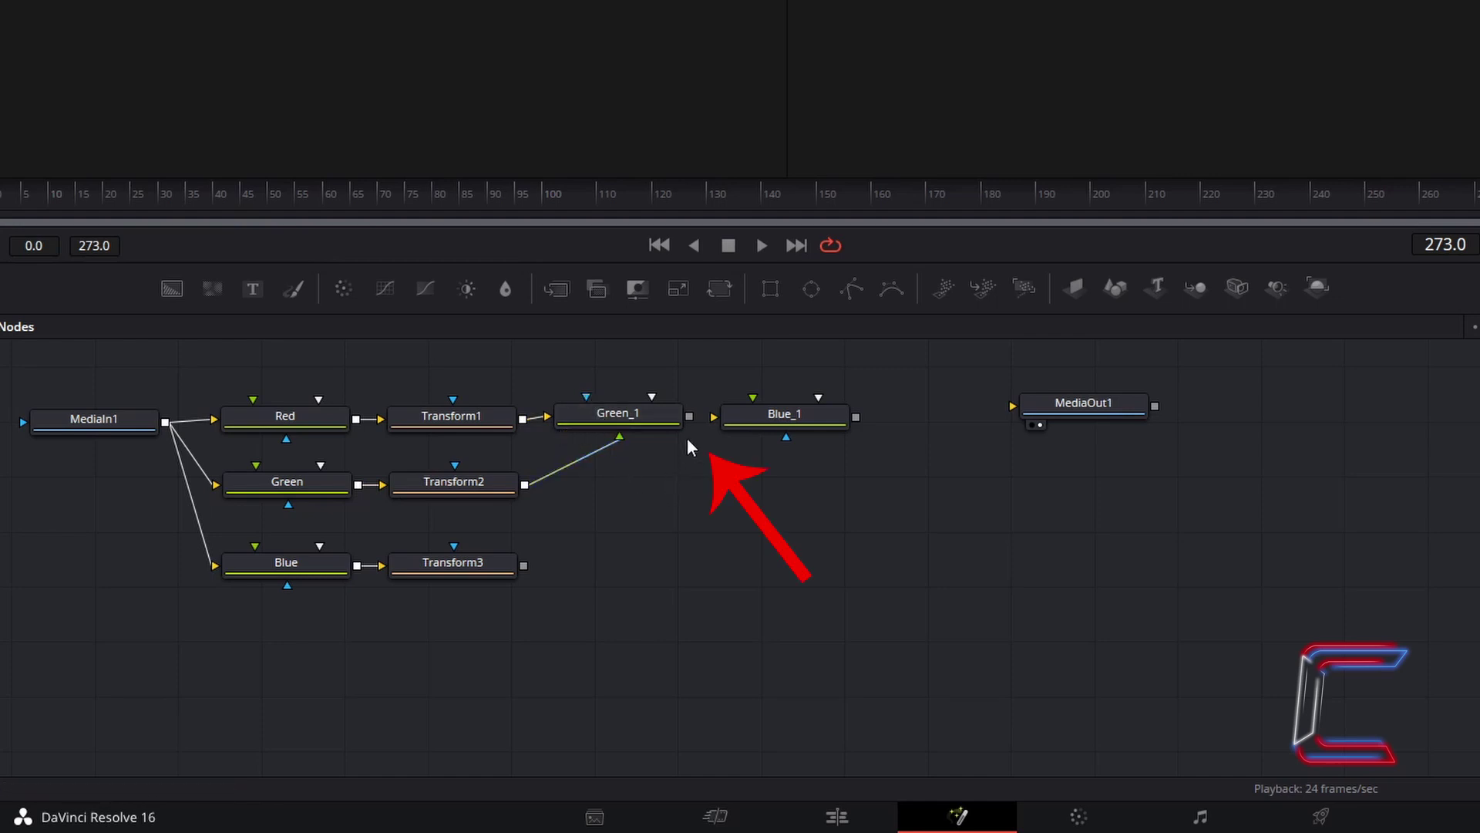
left_click_drag(690, 416, 716, 420)
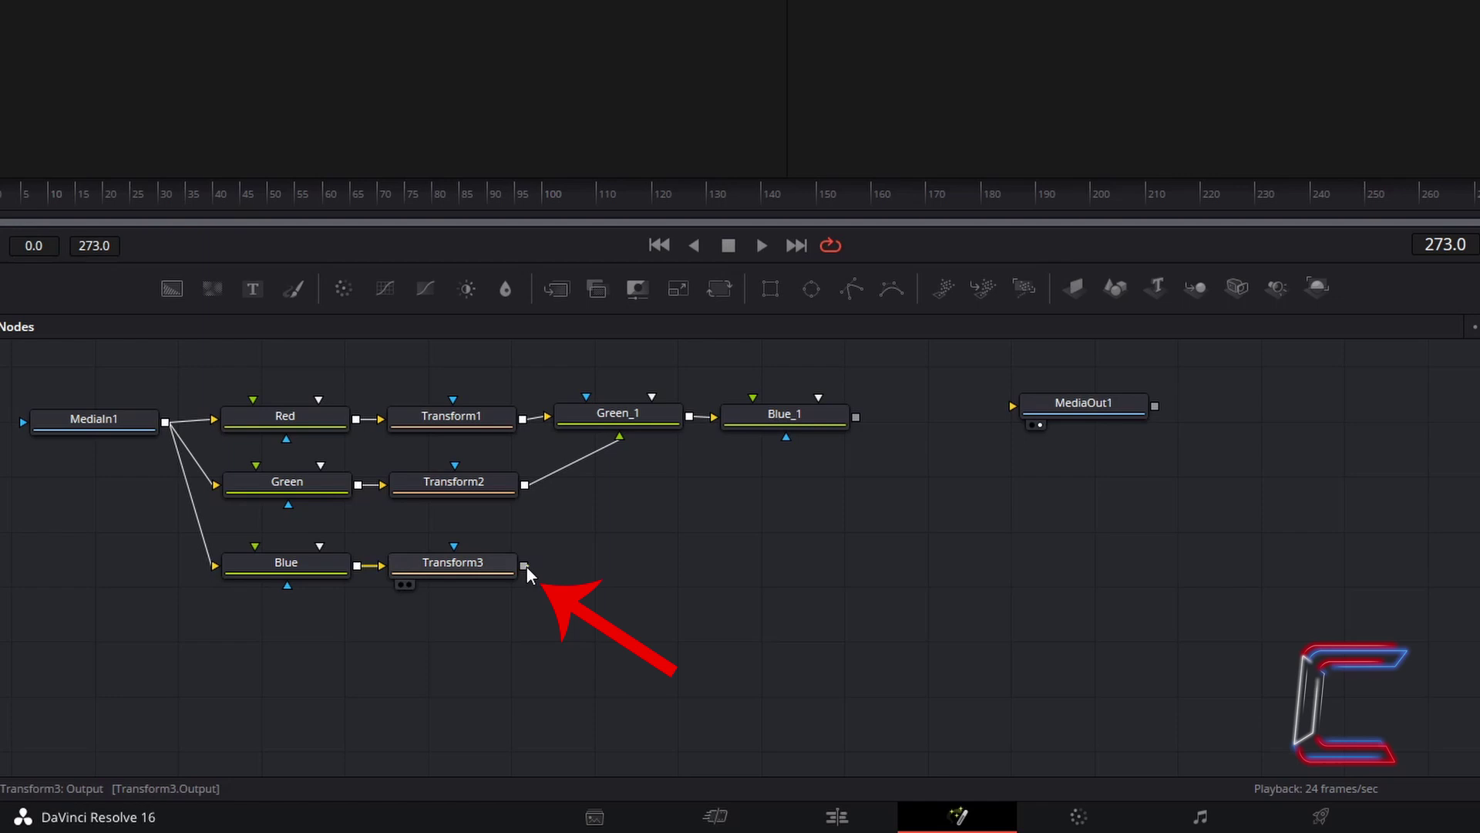
left_click_drag(527, 565, 554, 565)
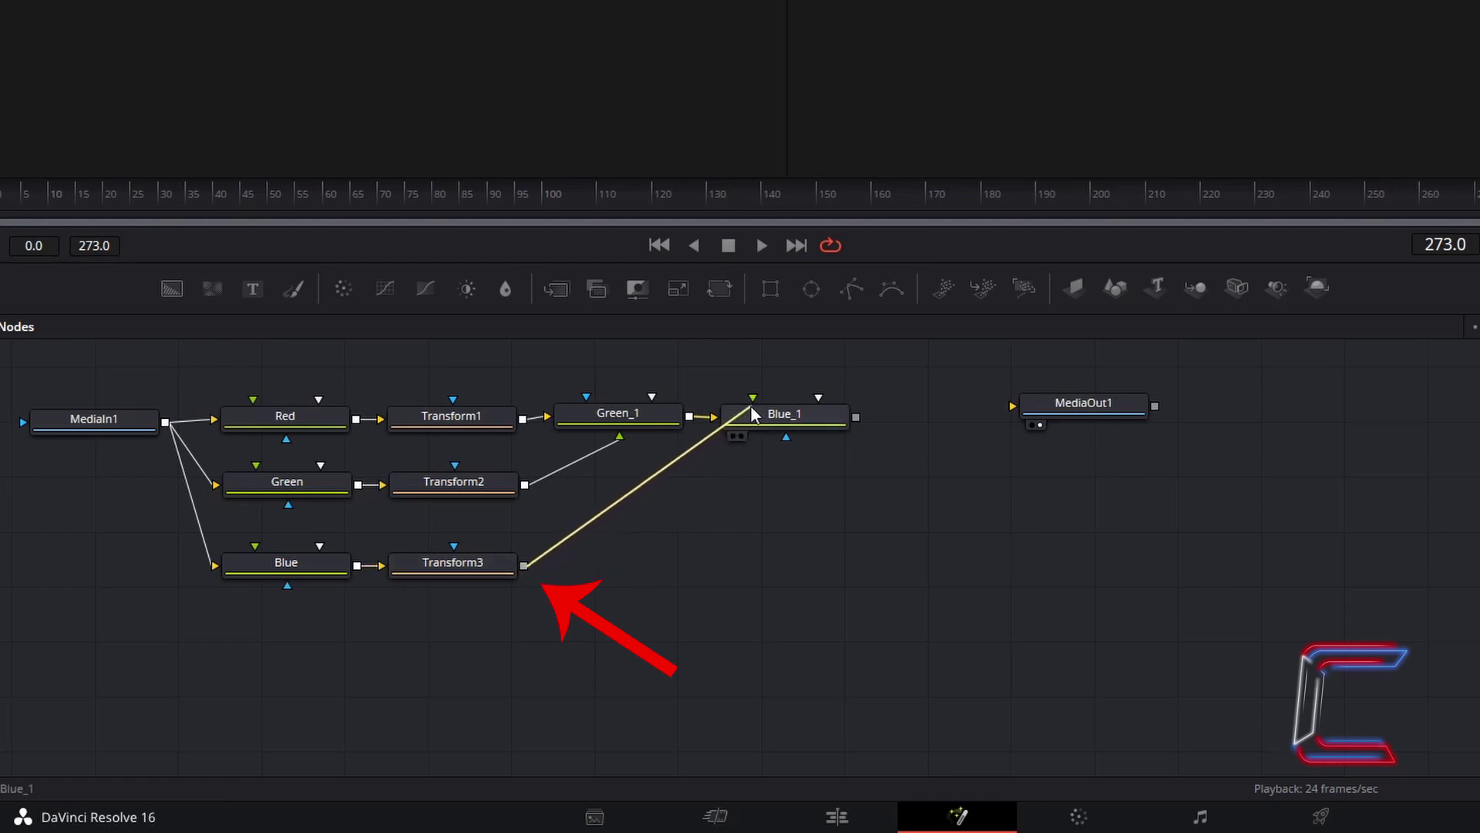
left_click_drag(640, 523, 787, 441)
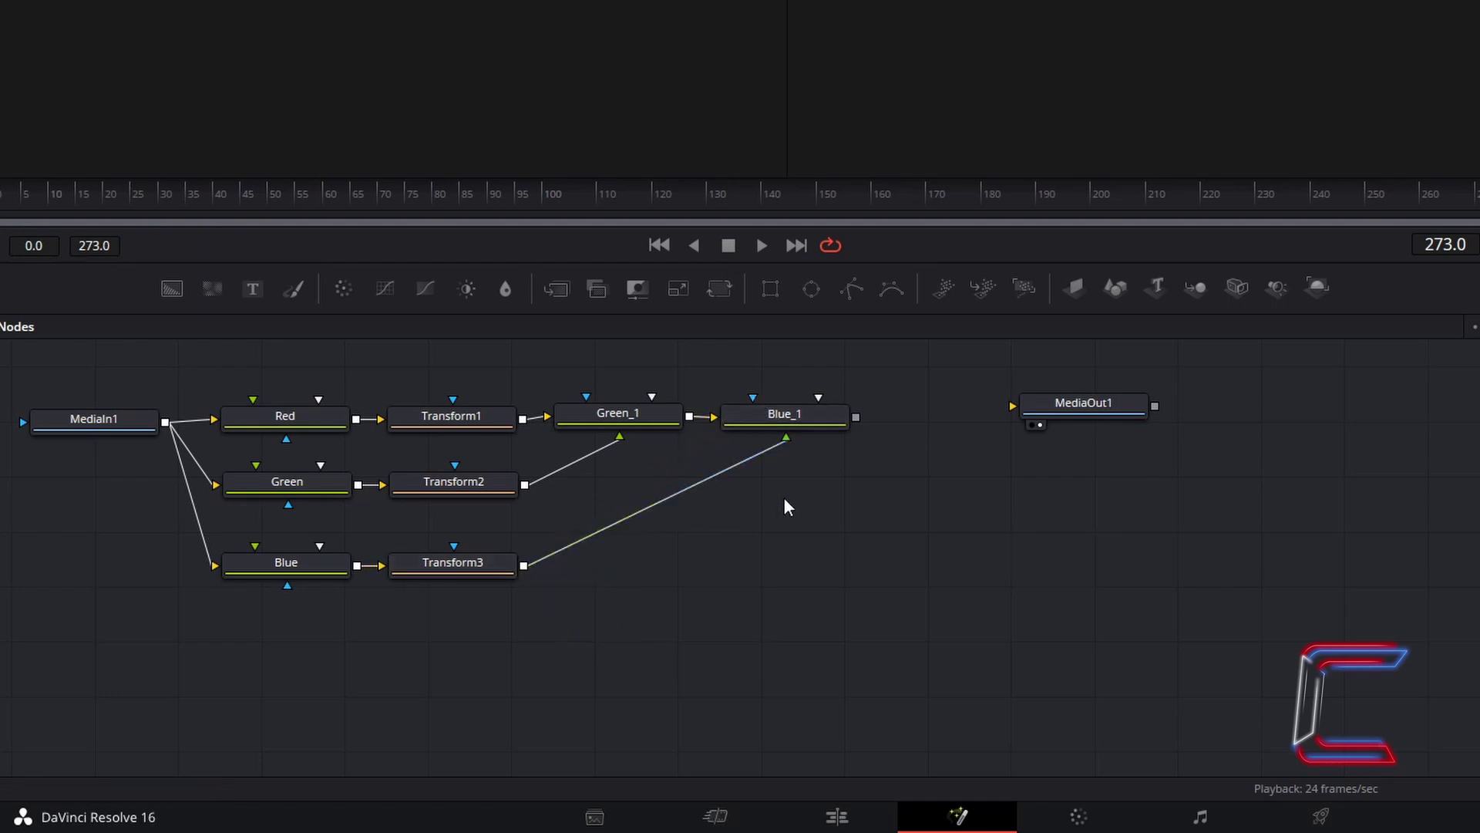
- Add a Brightness / Contrast node after Blue_1 and wire it into MediaOut1
left_click(824, 425)
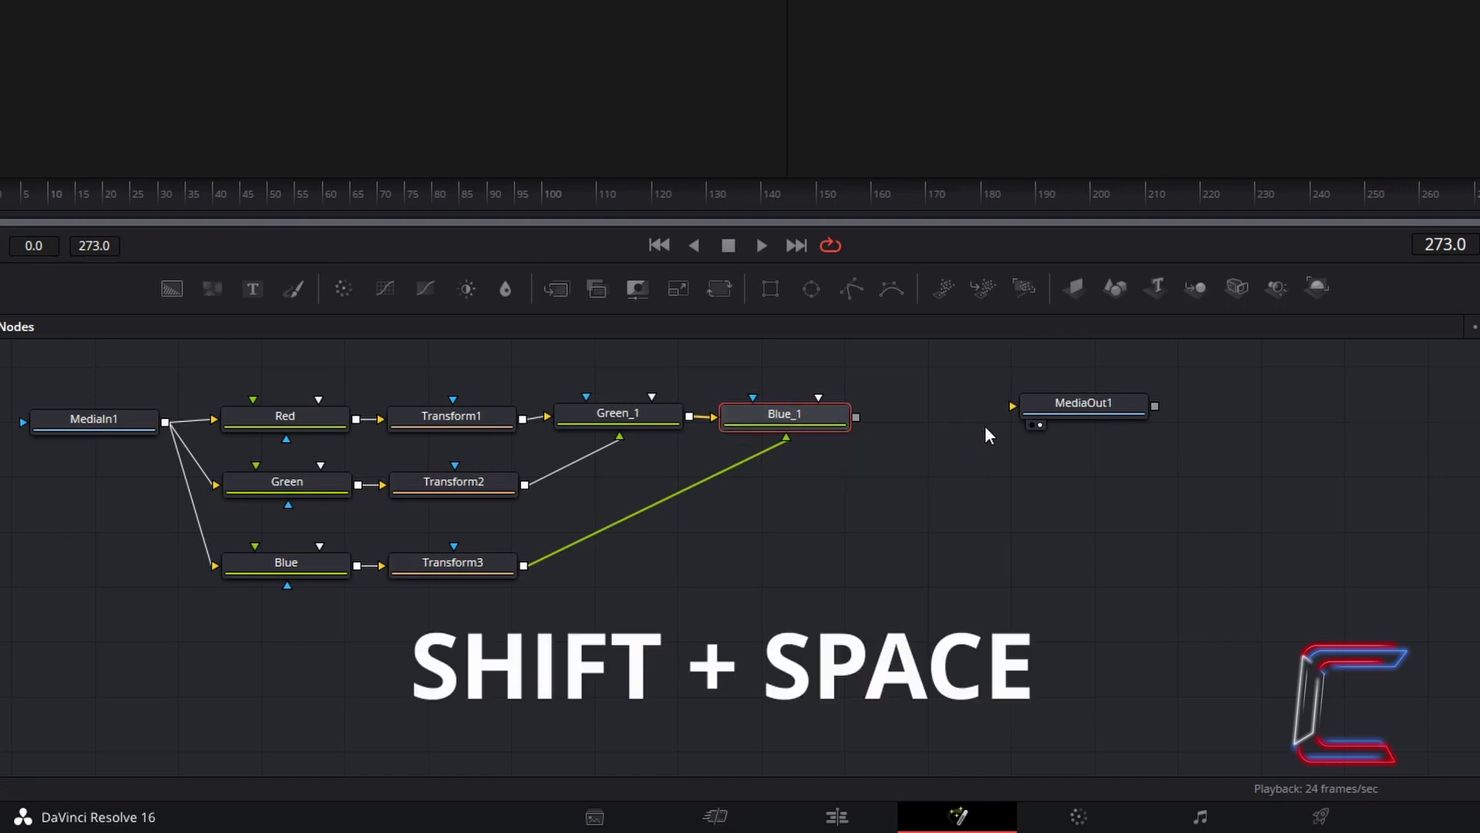
key("shift+space")
type("Transform")
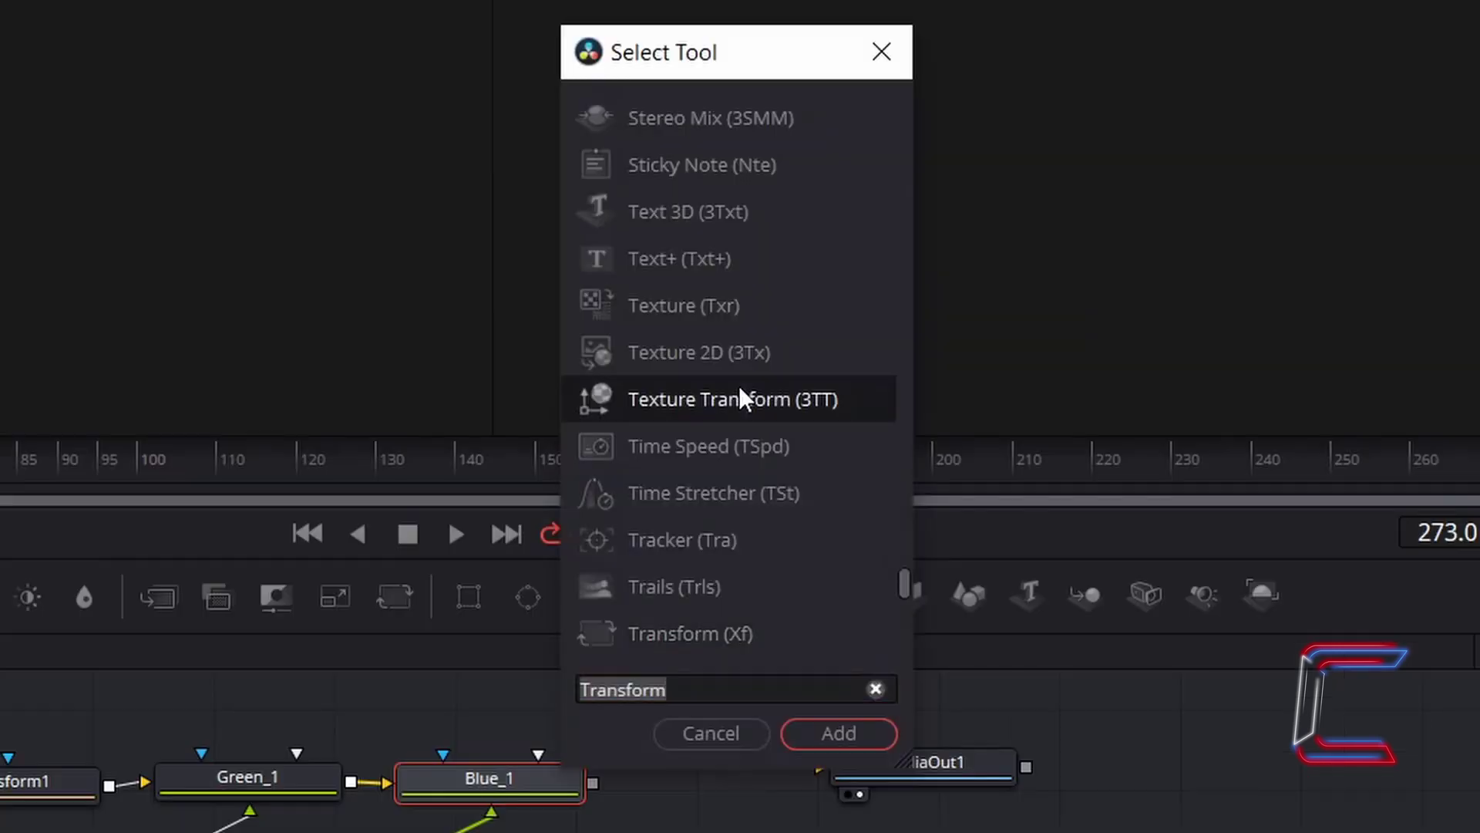
type("bright")
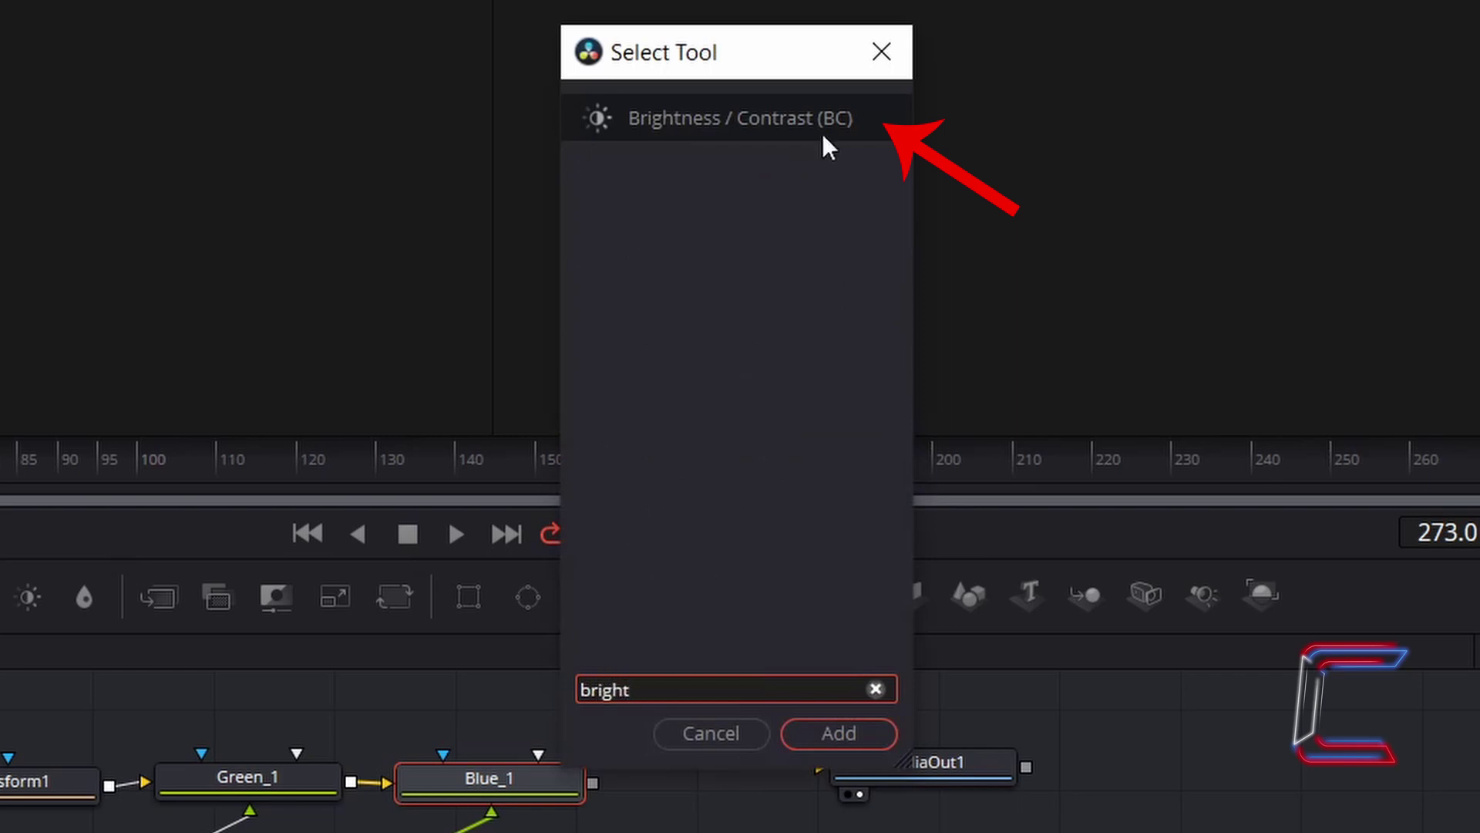
left_click(757, 115)
left_click(844, 735)
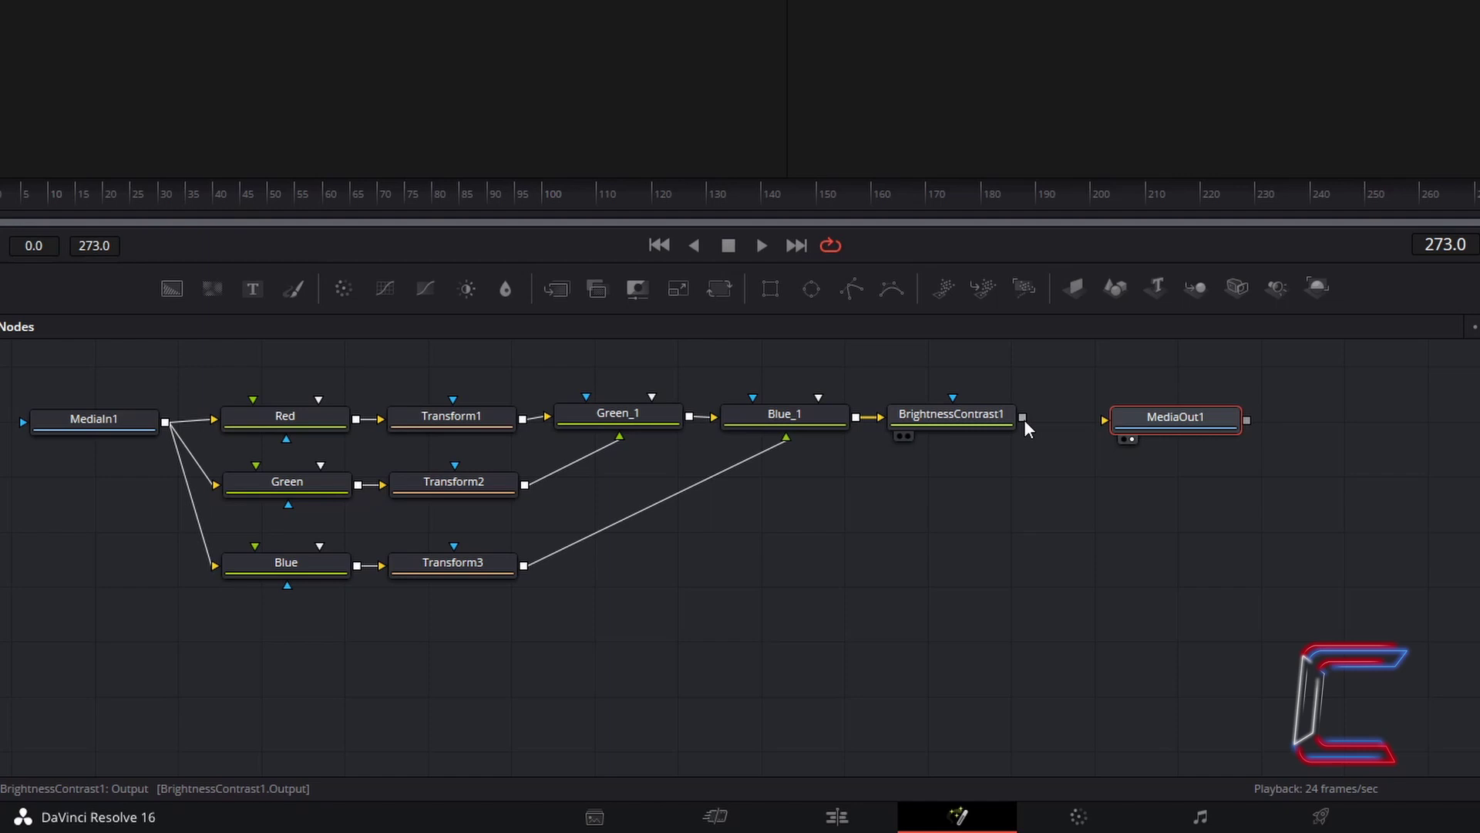
left_click_drag(1024, 419, 1104, 421)
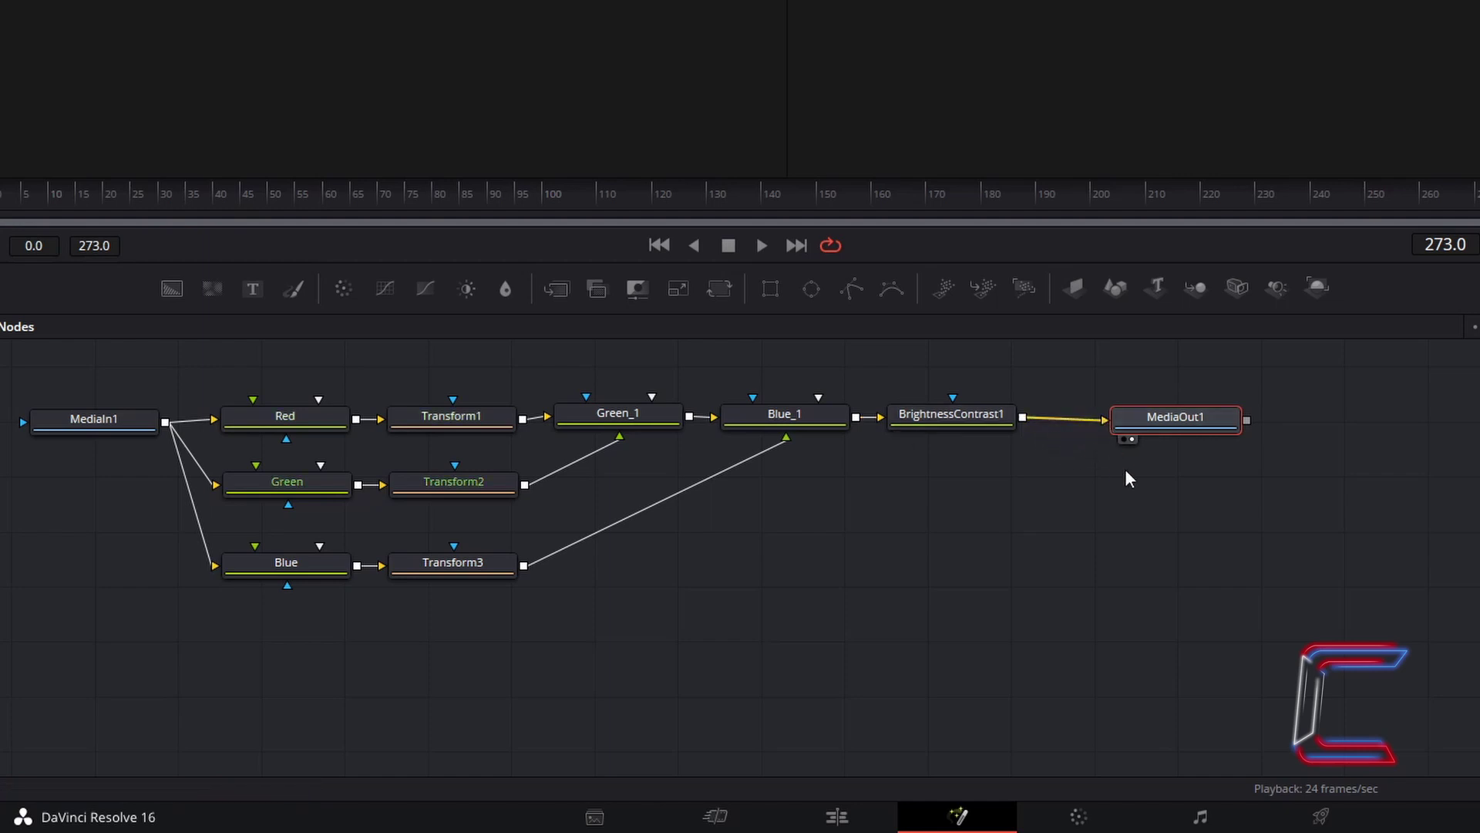
left_click(1161, 555)
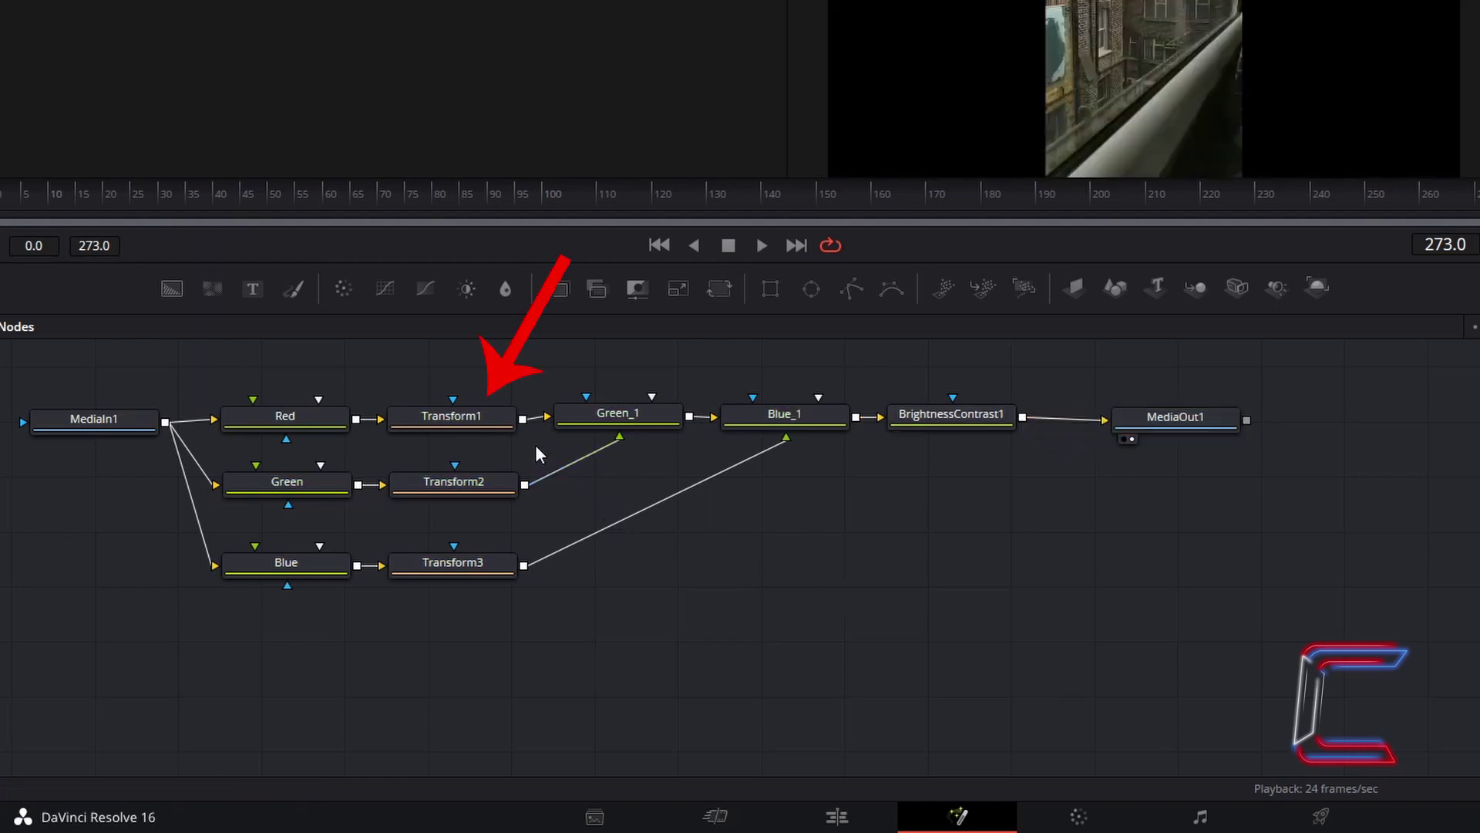
- Set Transform1's Center to X 0.47, Y 0.53
left_click(491, 424)
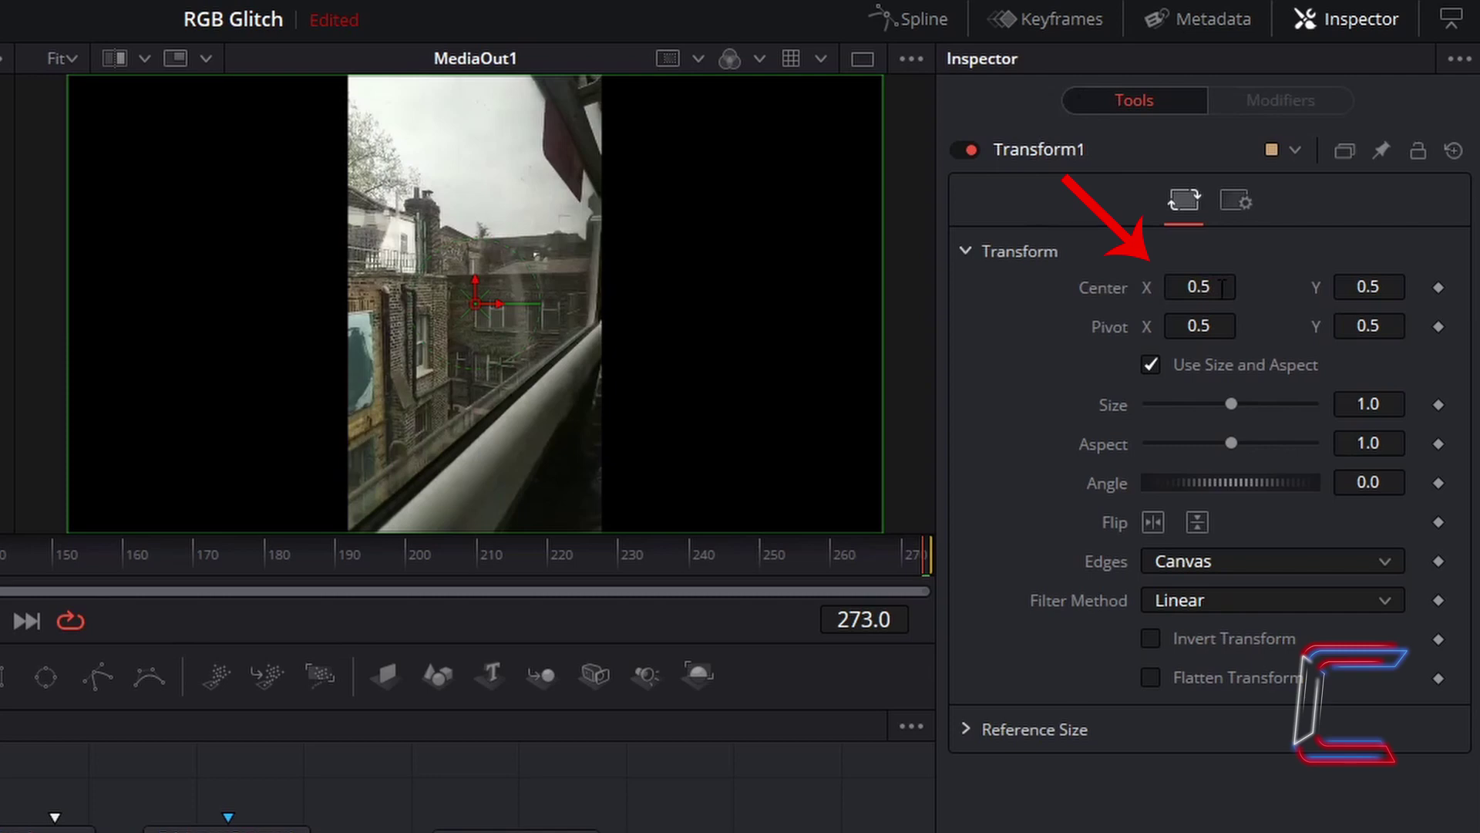
left_click(1223, 291)
key("Tab")
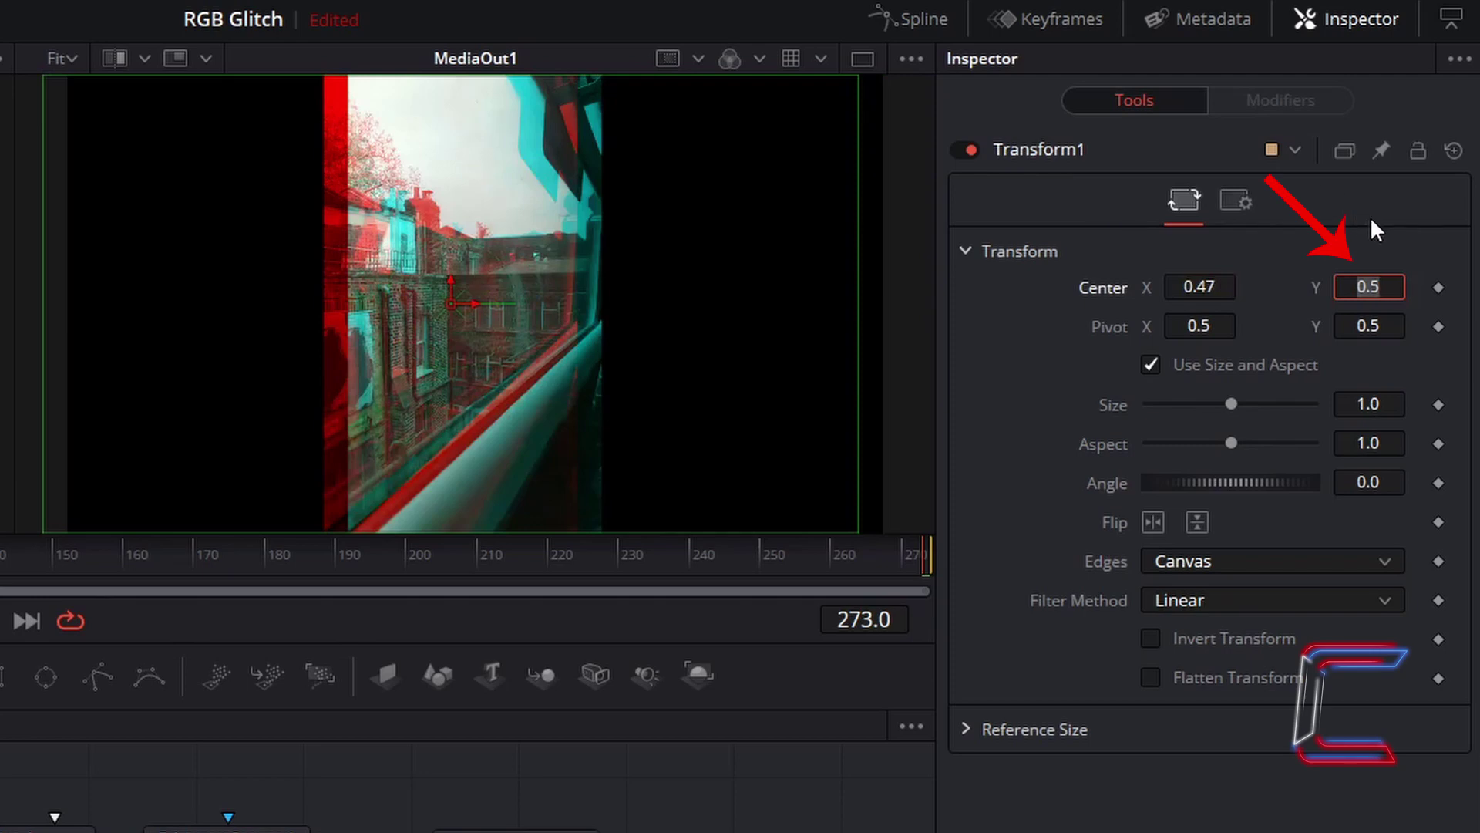
type("0.53")
key("Tab")
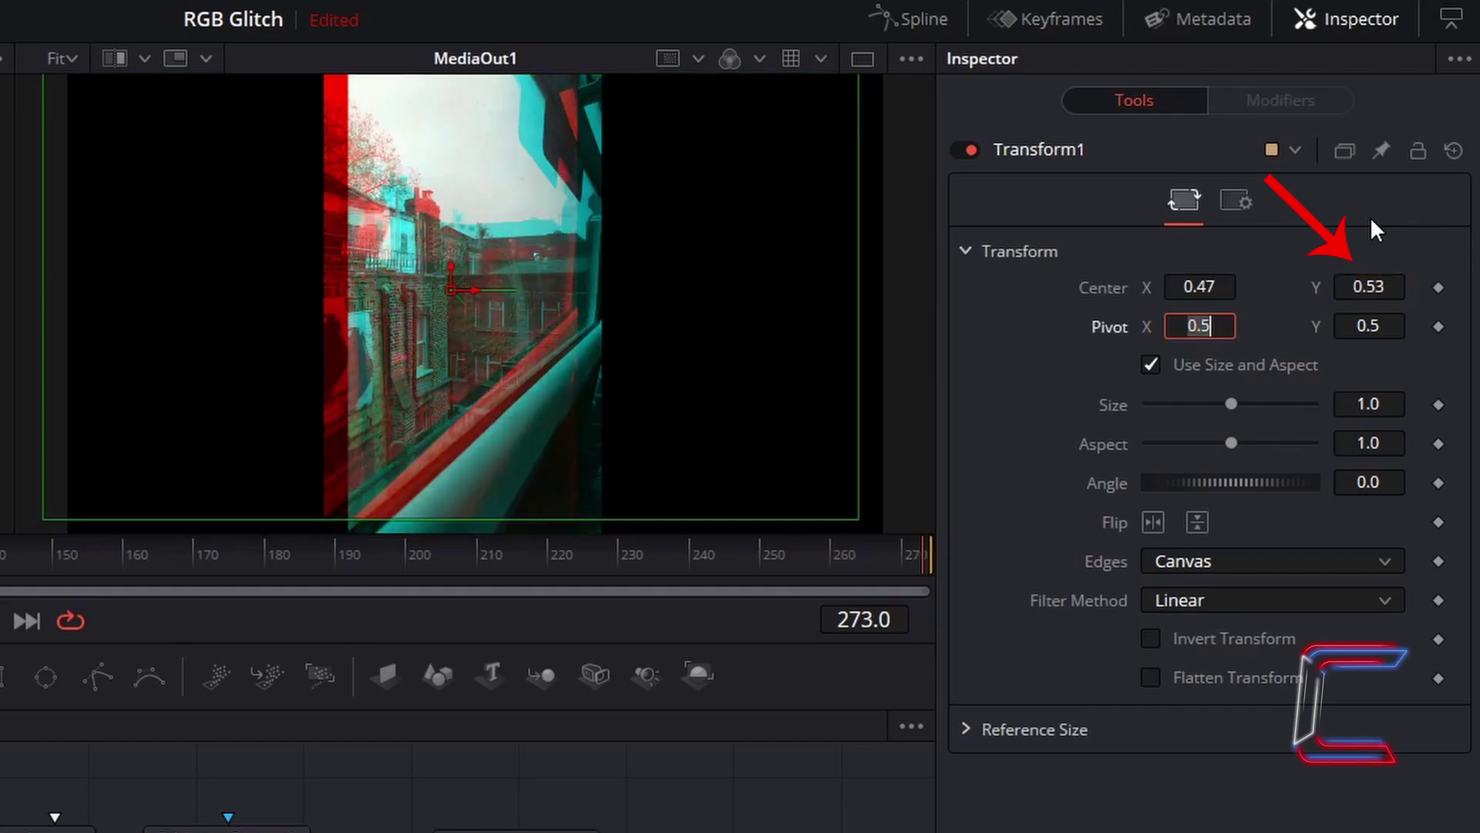
key("Return")
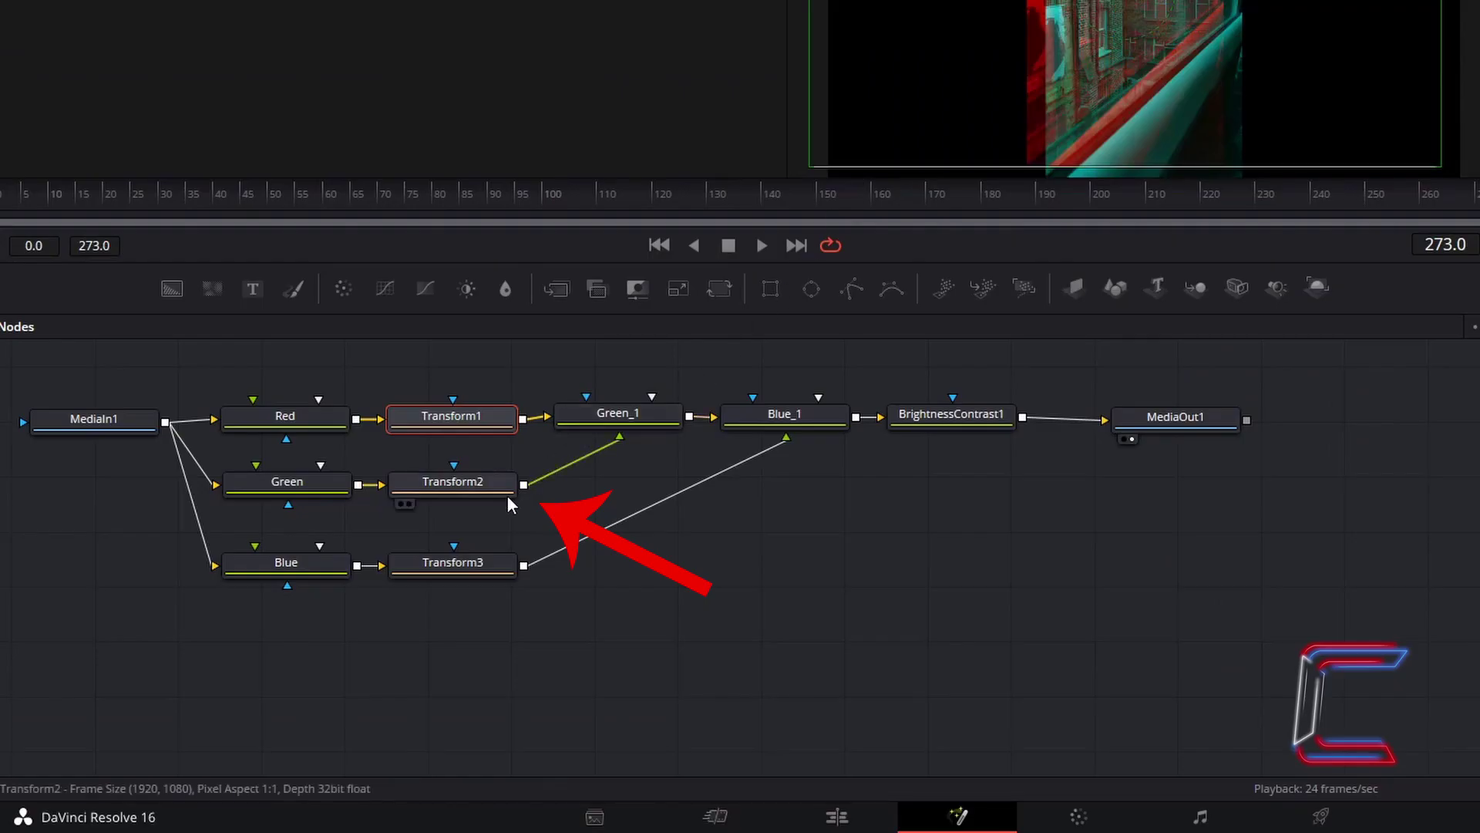
- Set Transform2's Center to X 0.49, Y 0.51
left_click(499, 493)
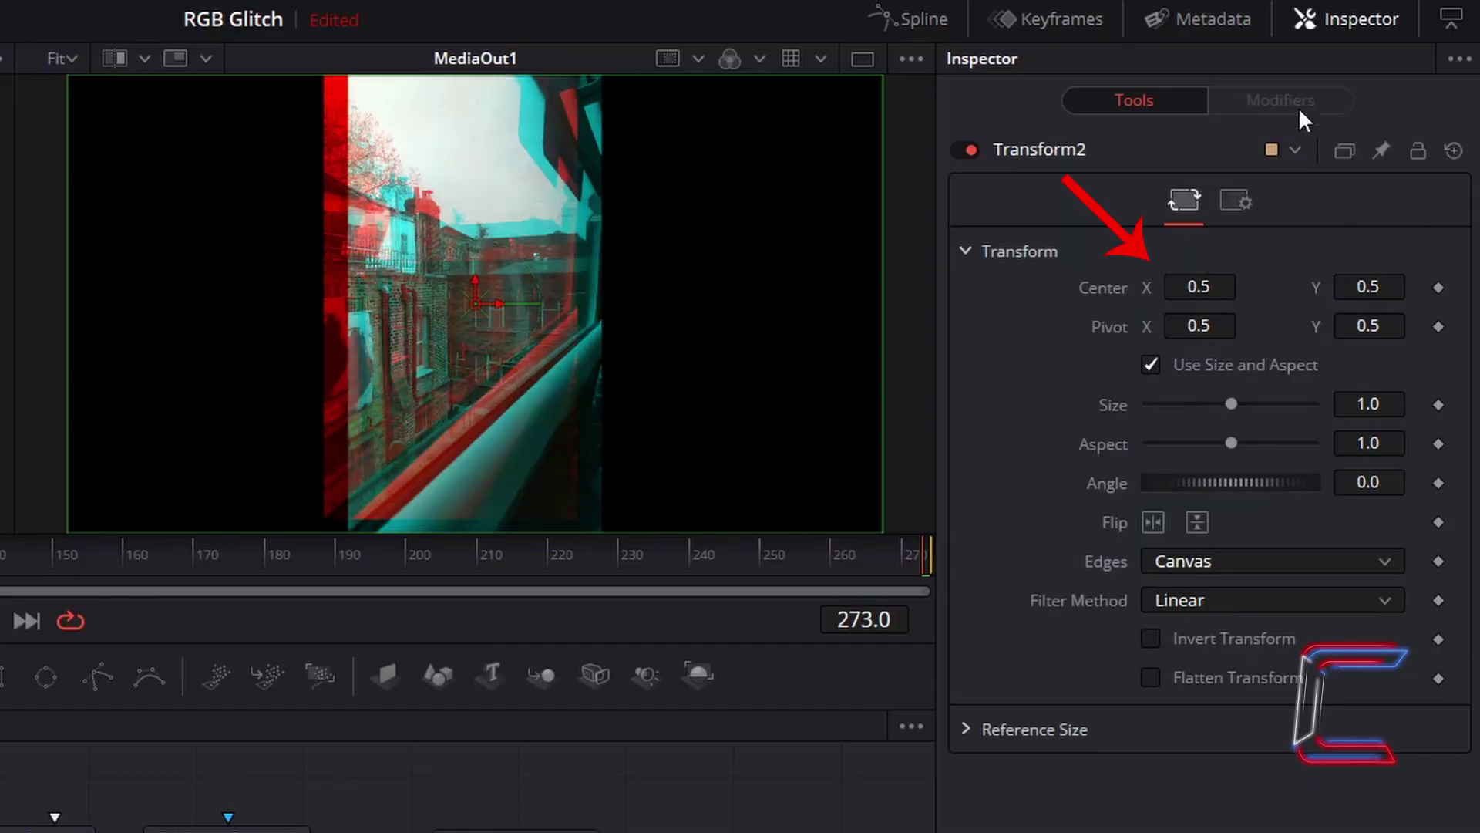
left_click(1227, 289)
key("BackSpace")
key("BackSpace")
type(".49")
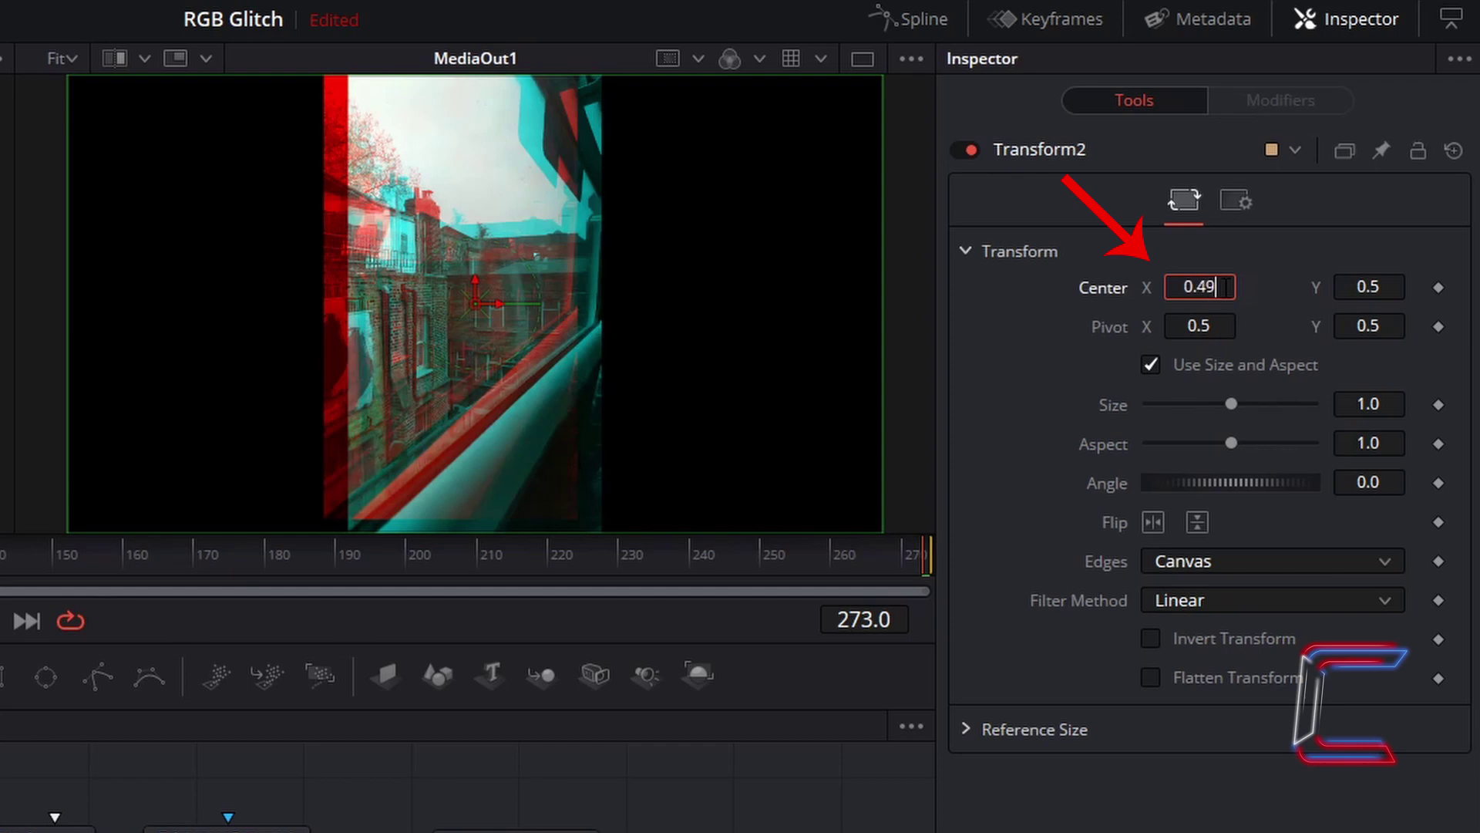
key("Tab")
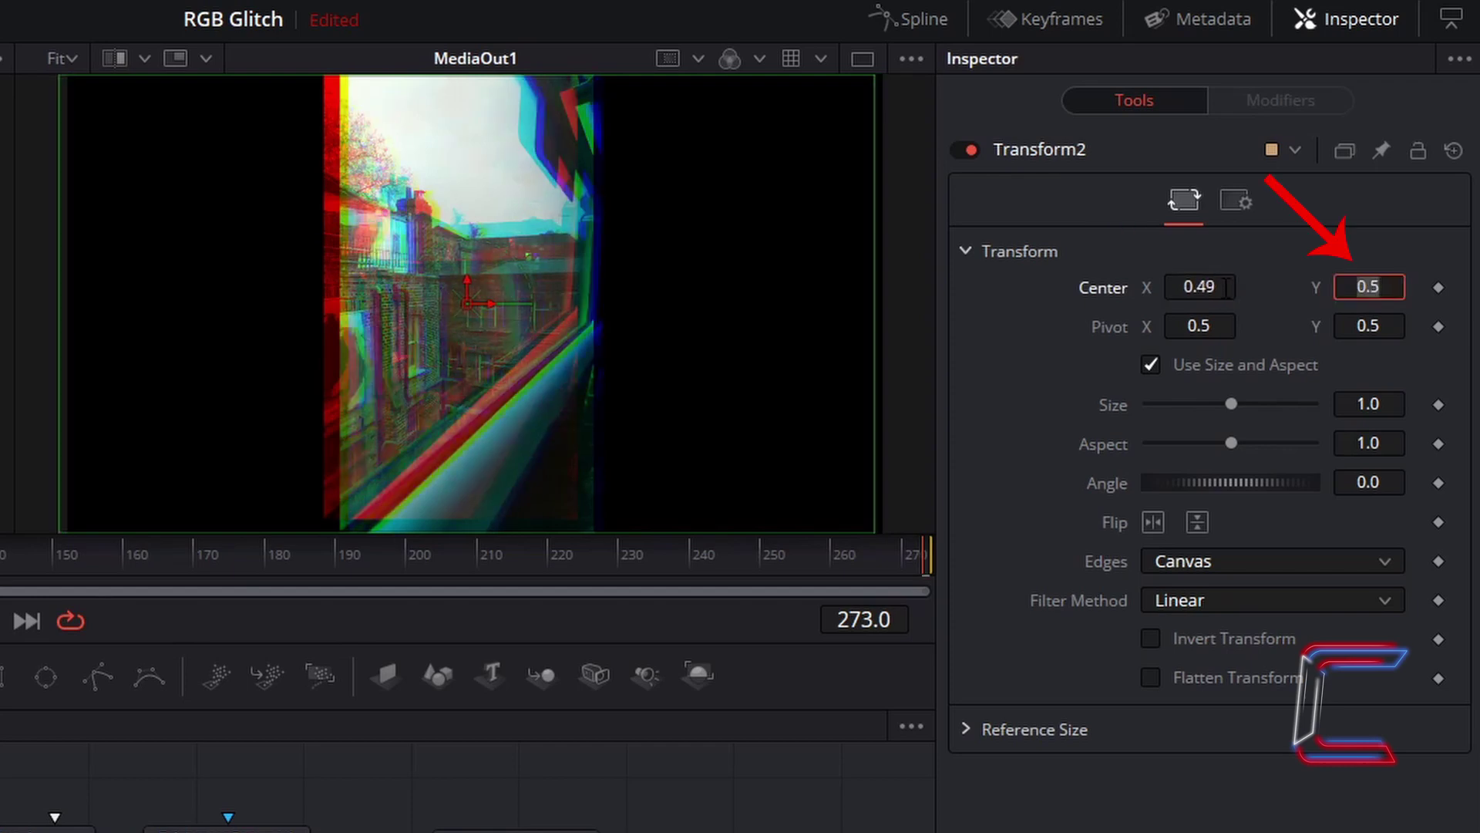
key("Right")
type("1")
key("Tab")
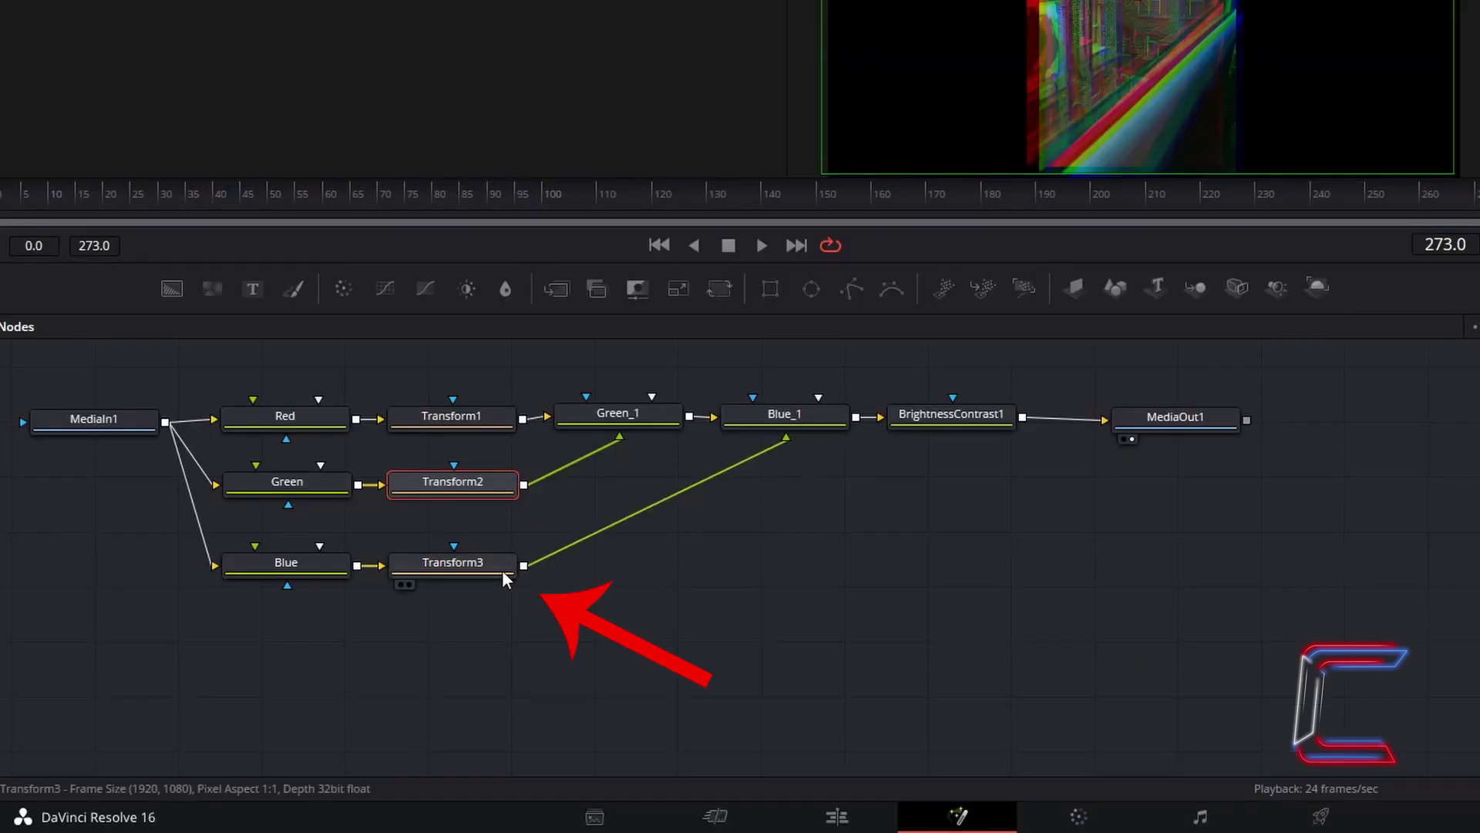
- Offset Transform3's Center to X 0.48 and Y 0.52 to separate the blue channel
left_click(498, 568)
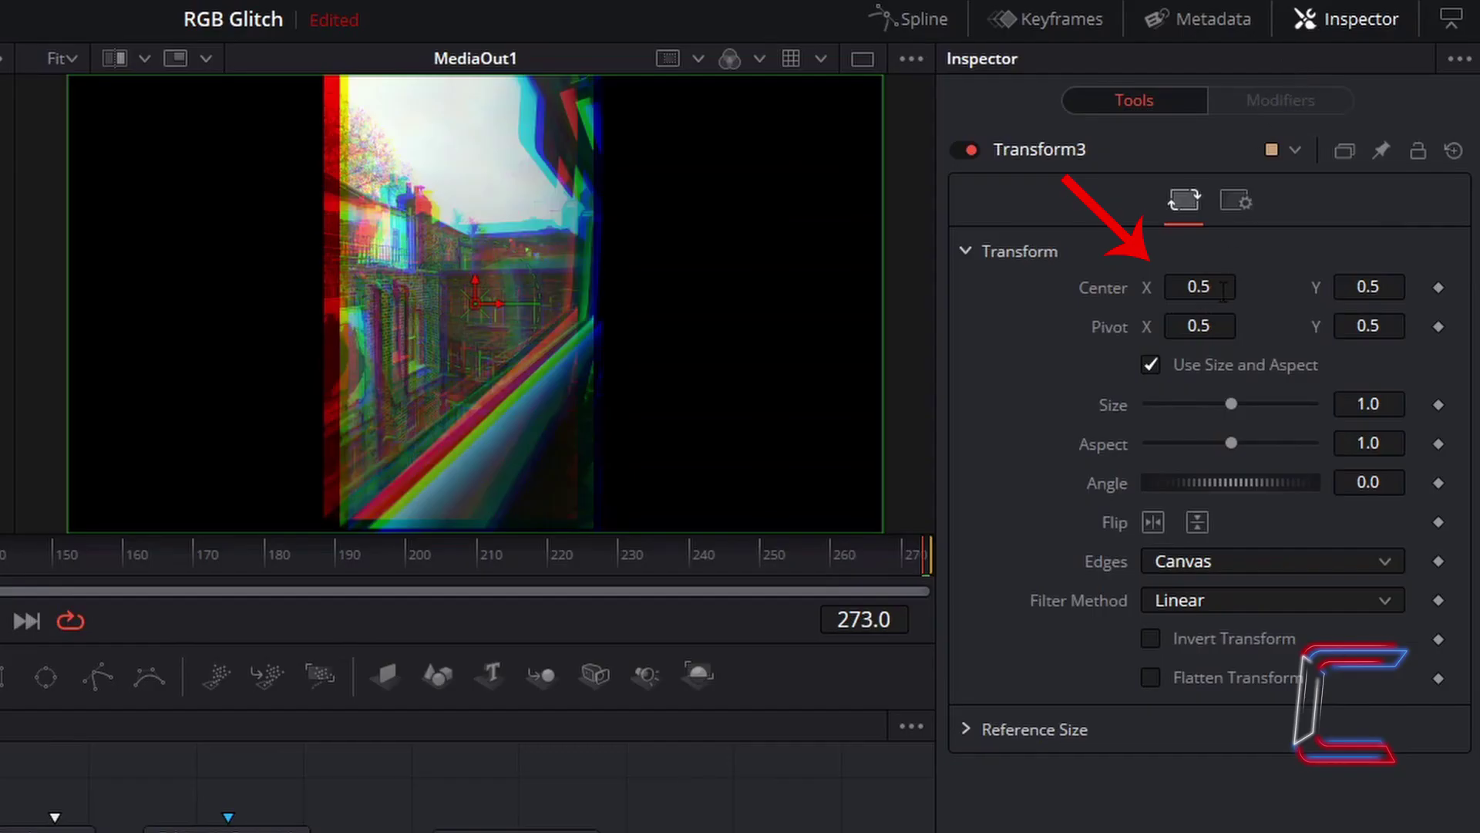
left_click(1224, 287)
key("BackSpace")
key("BackSpace")
type(".48")
key("Tab")
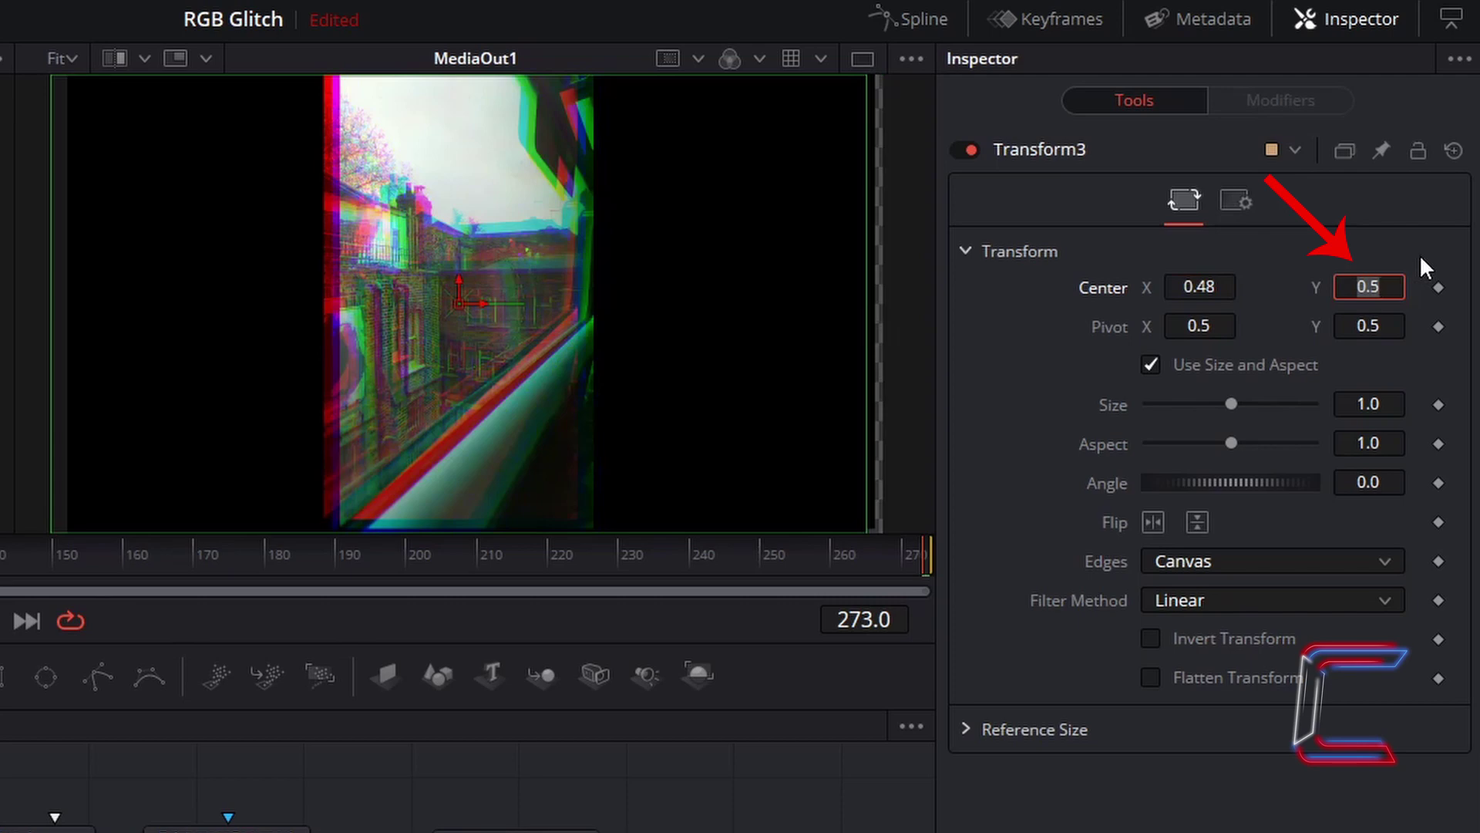
key("BackSpace")
type(".")
type("52")
key("Tab")
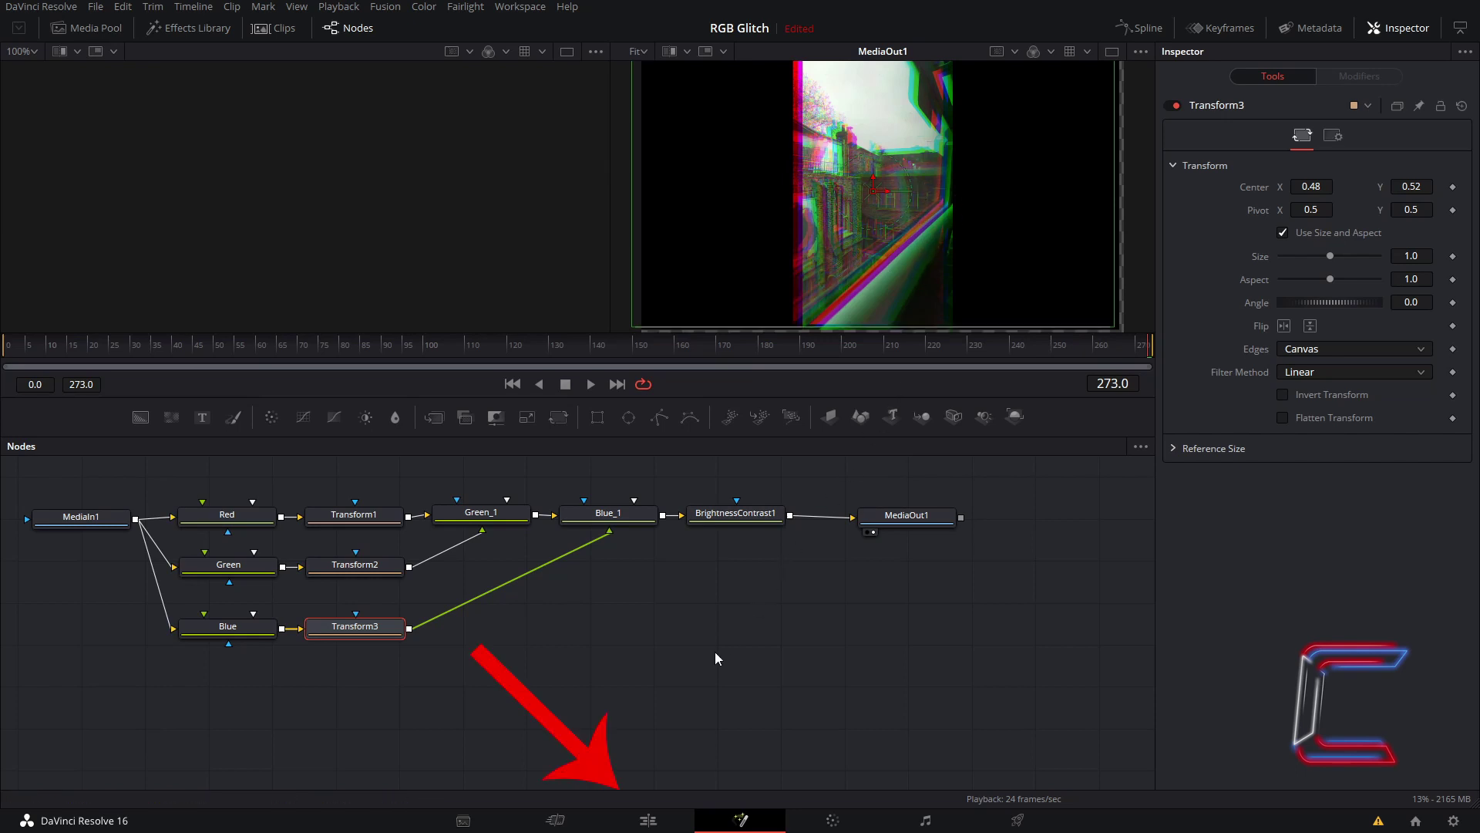
left_click(668, 822)
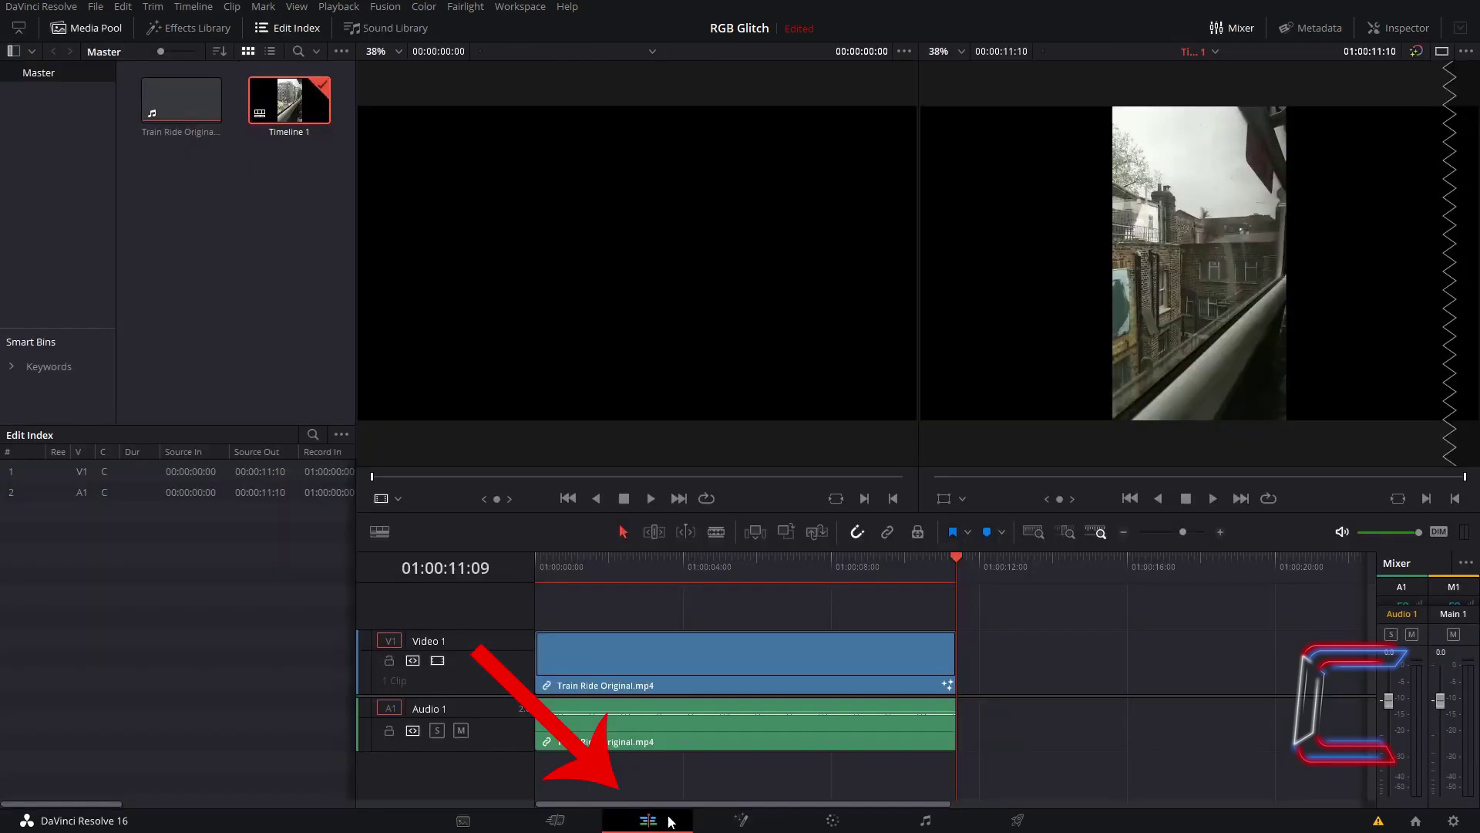
left_click(761, 828)
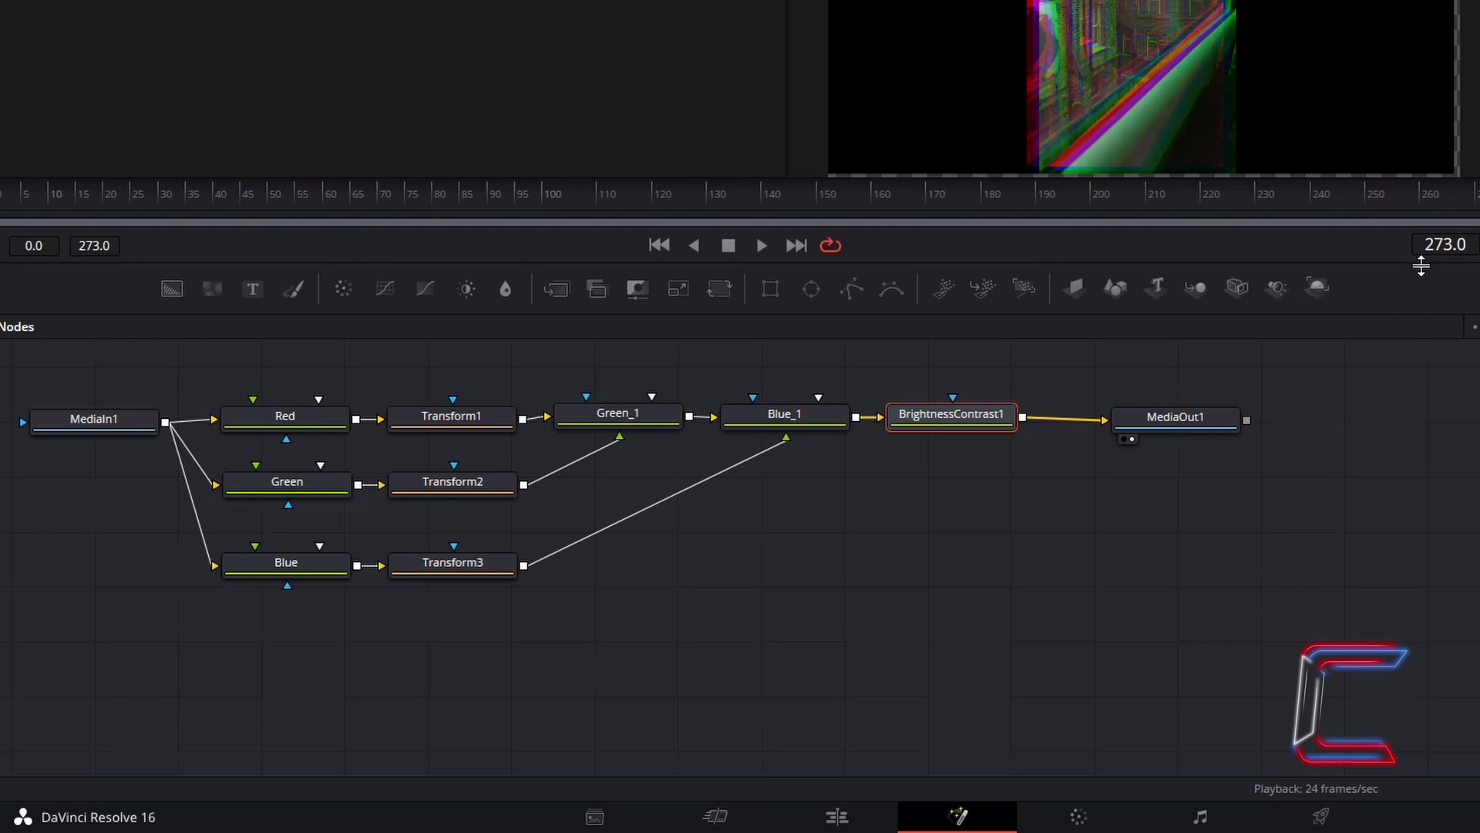
- Jump to frame 0 and keyframe BrightnessContrast1's Gain there
left_click(1446, 244)
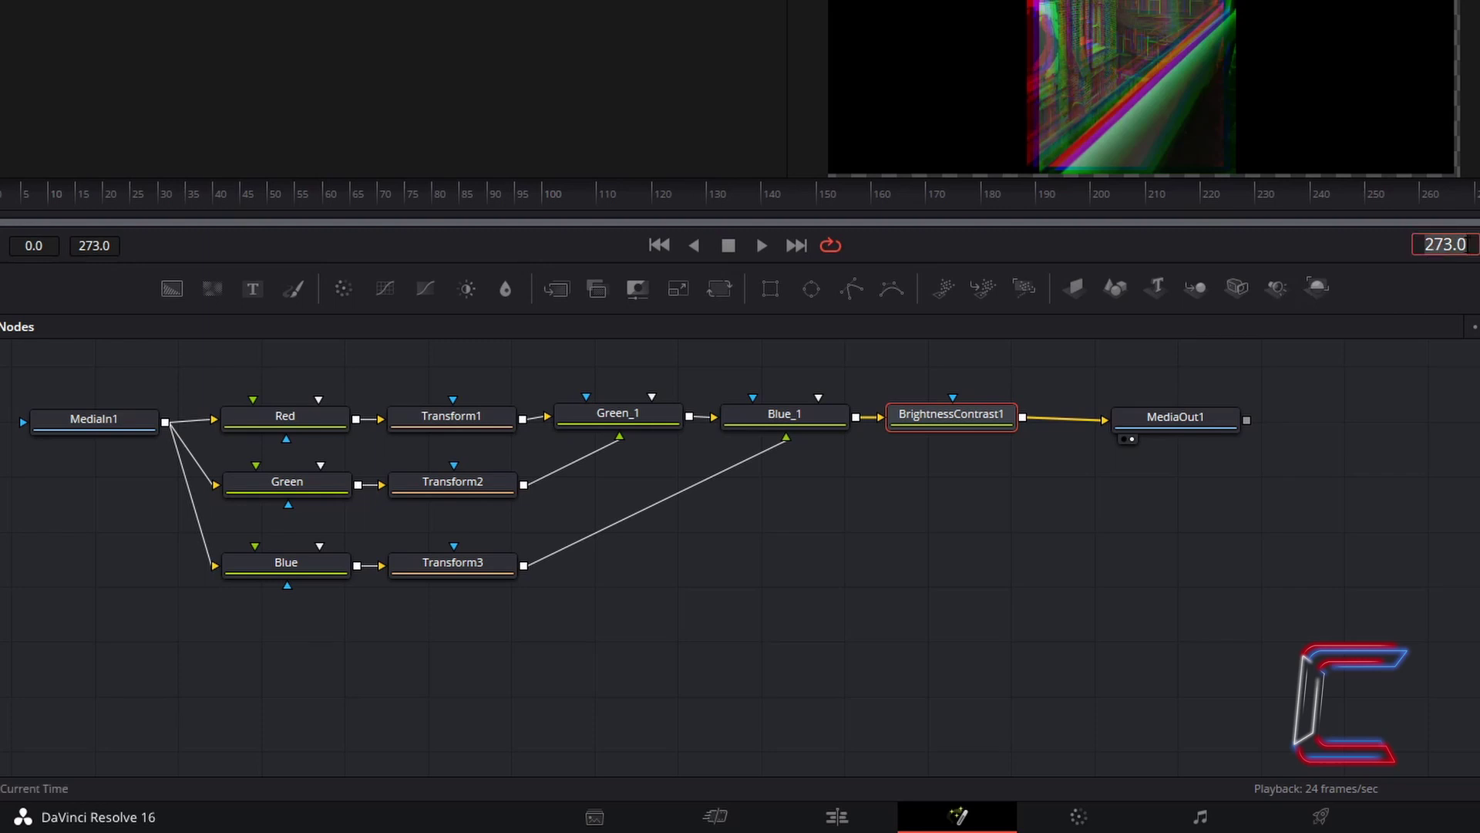
type("0")
key("Return")
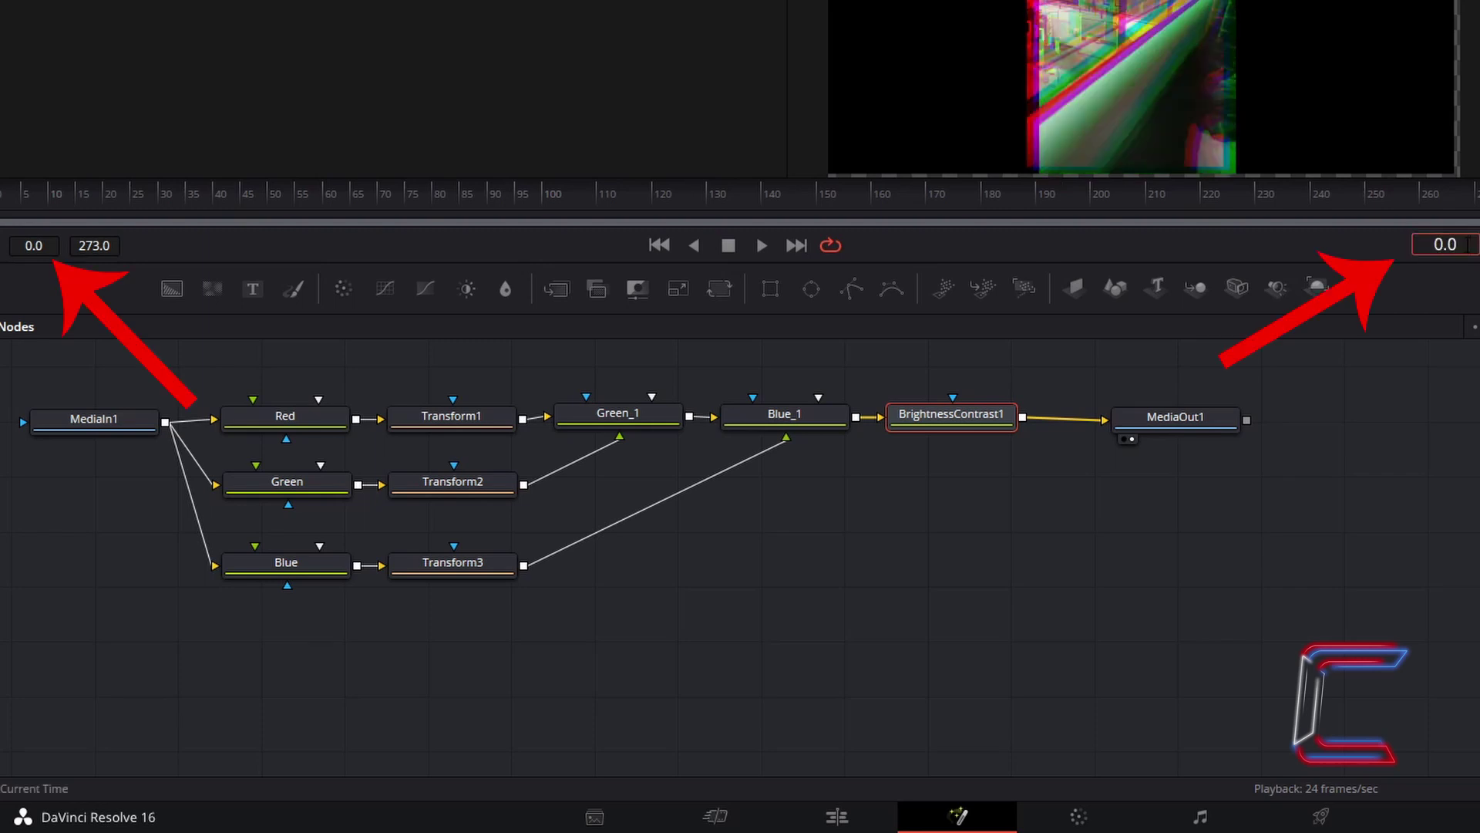
left_click(1004, 424)
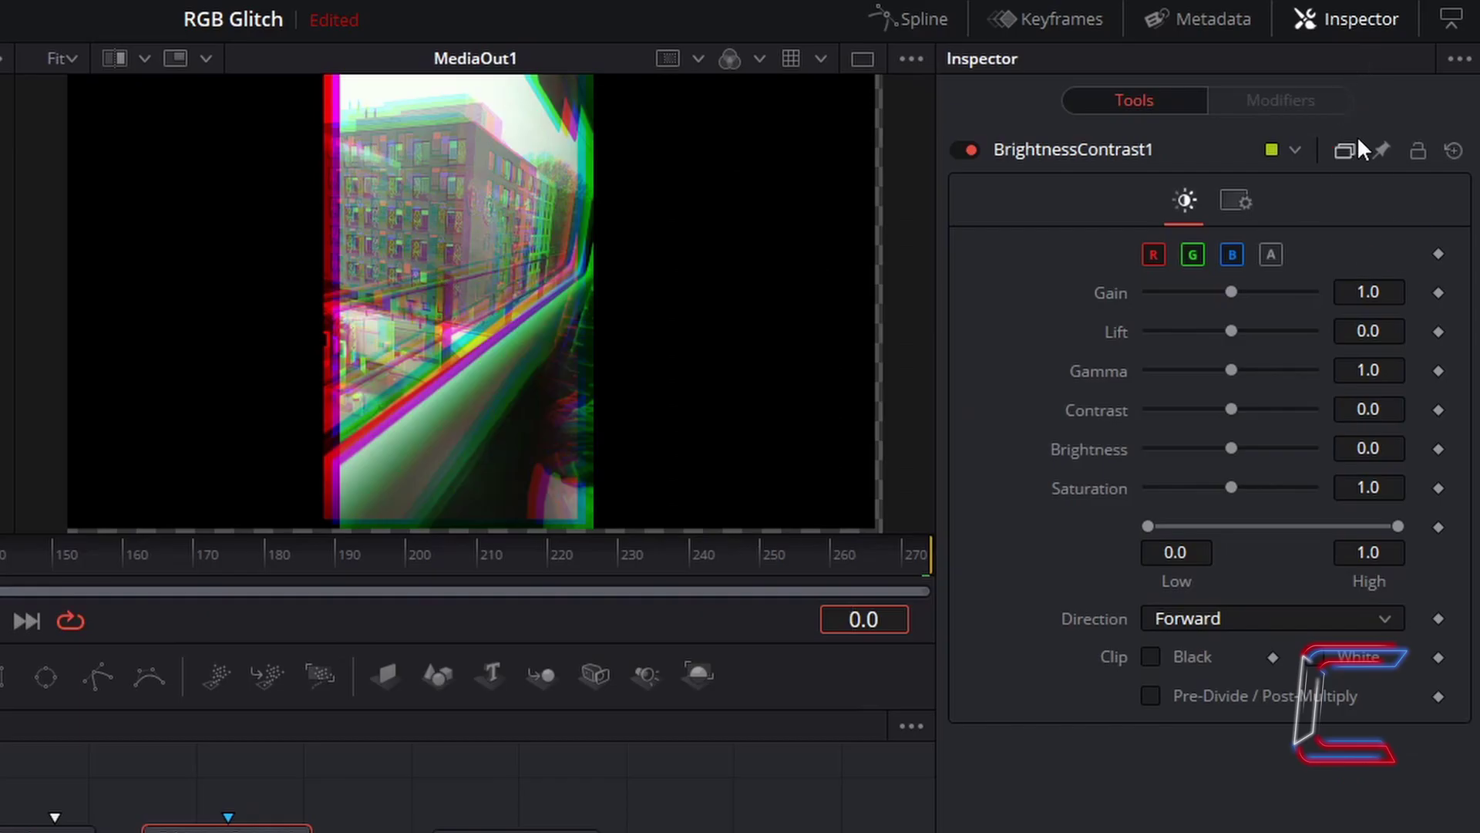
left_click(1439, 293)
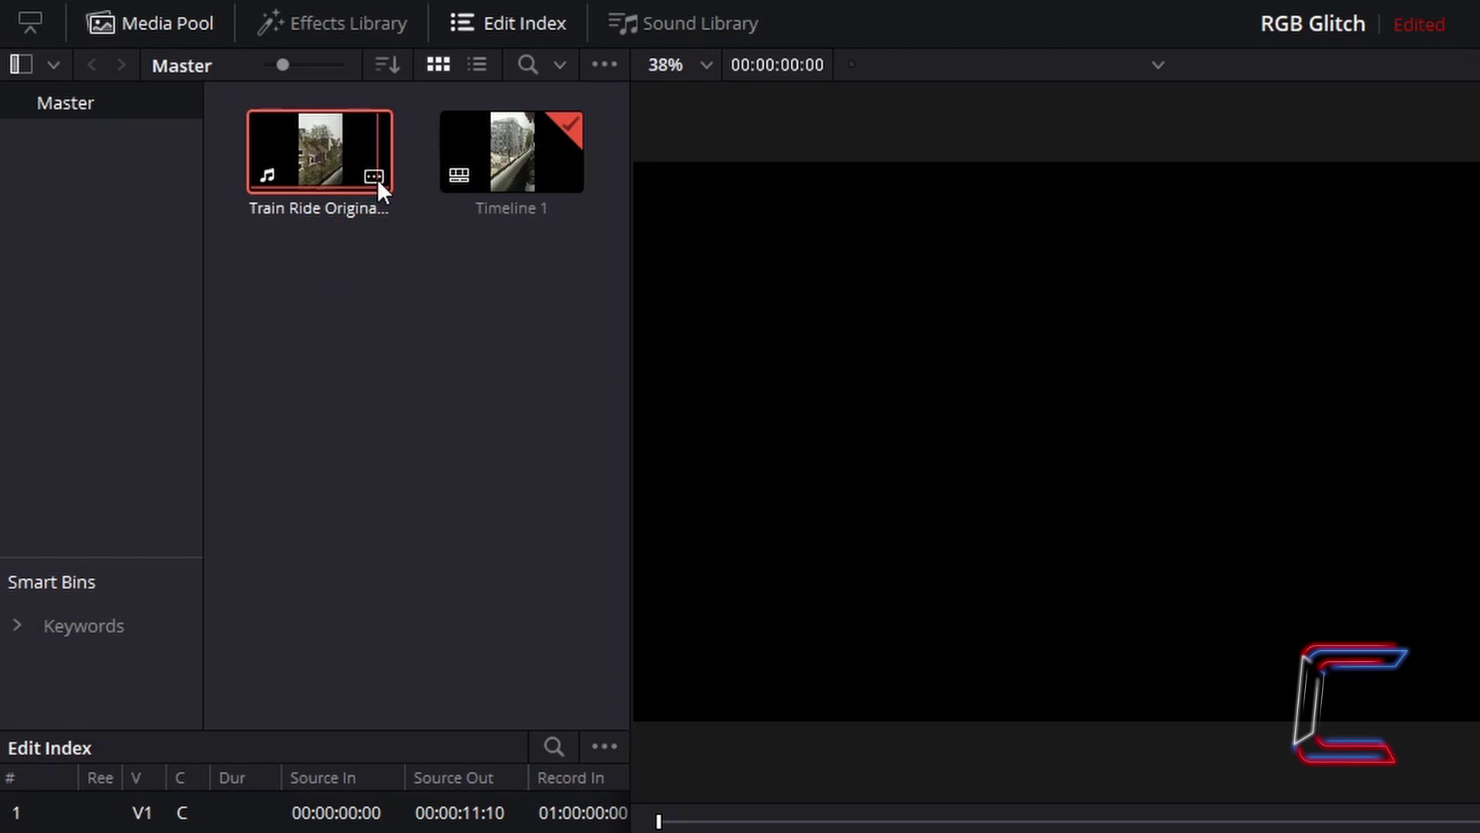
- Show the Train Ride Original clip details: 1920x1080 at 24 fps
left_click(373, 177)
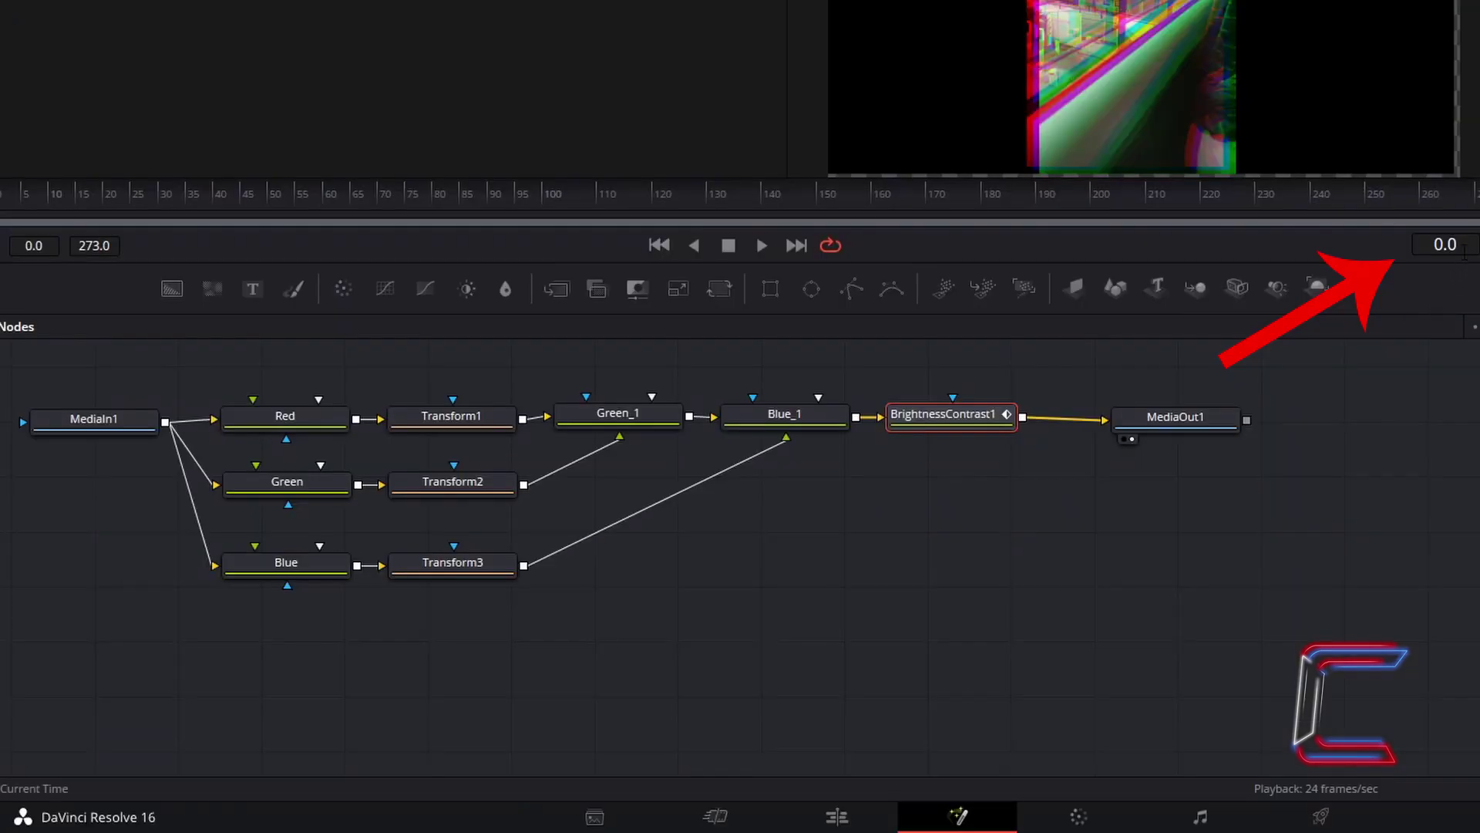
- Go to frame 3 and keyframe BrightnessContrast1's Gain at 2.0
left_click(1465, 246)
type("3.0")
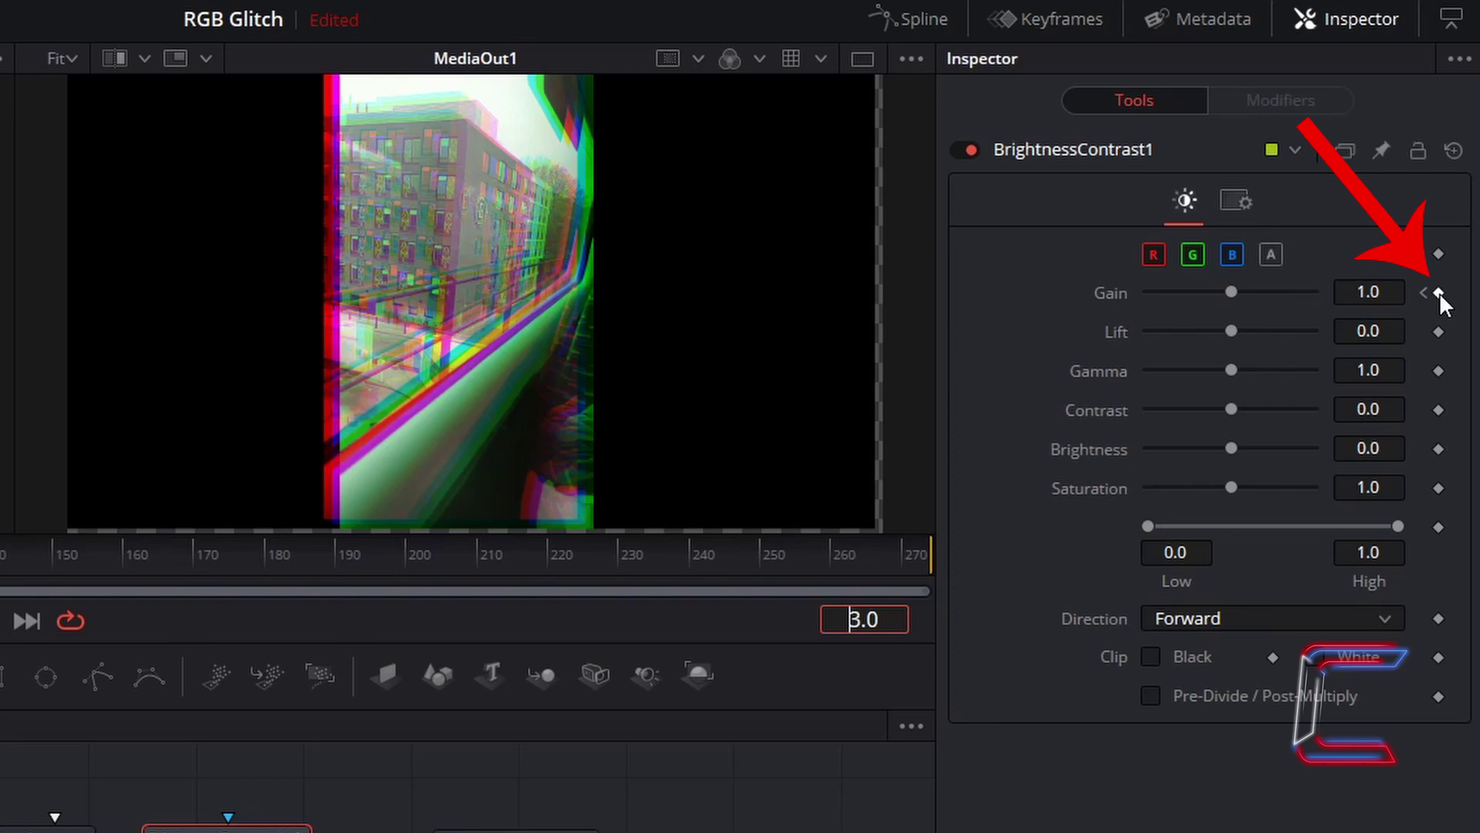
left_click(1441, 293)
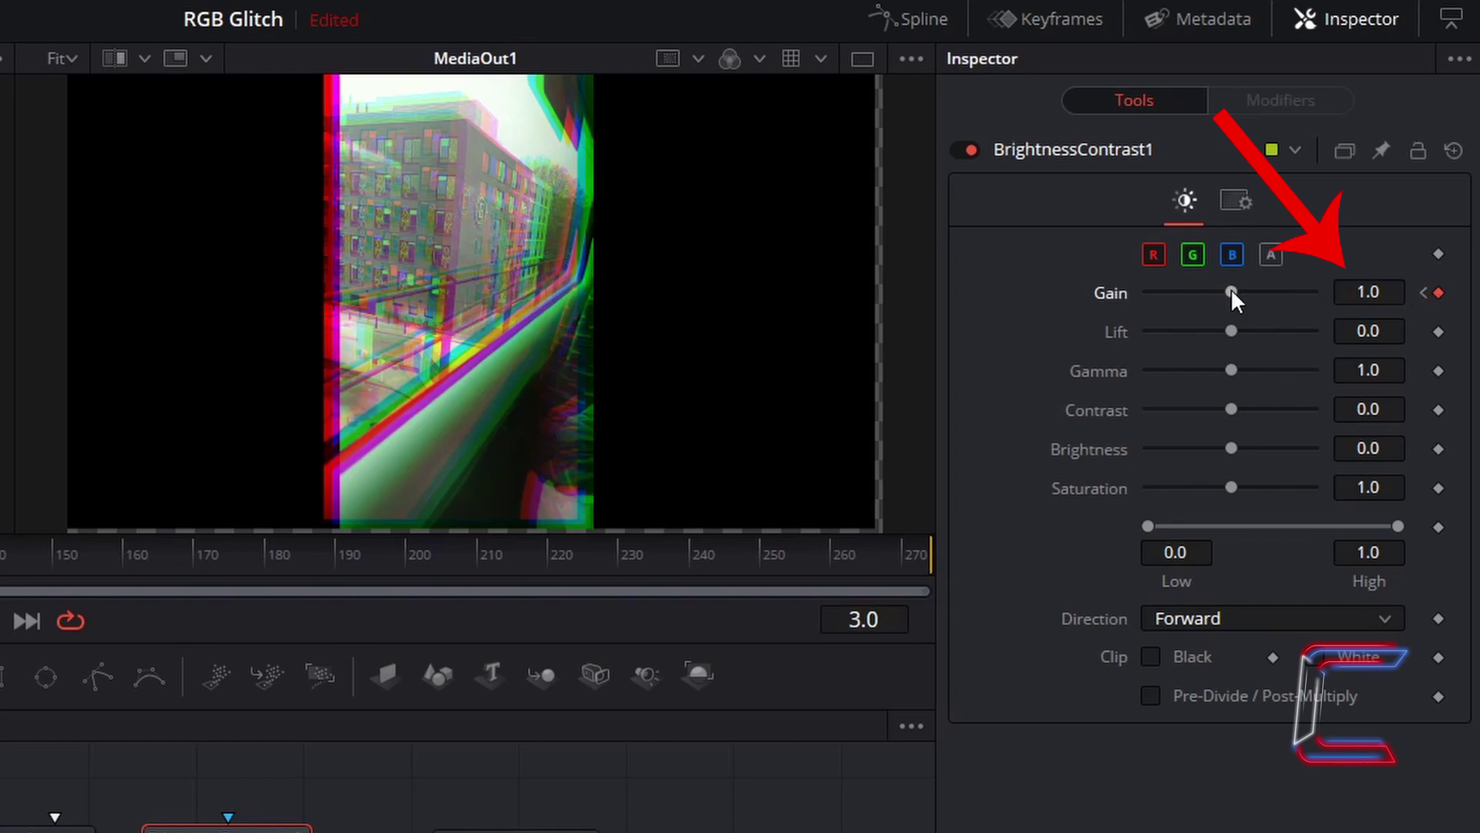
left_click_drag(1231, 292, 1251, 292)
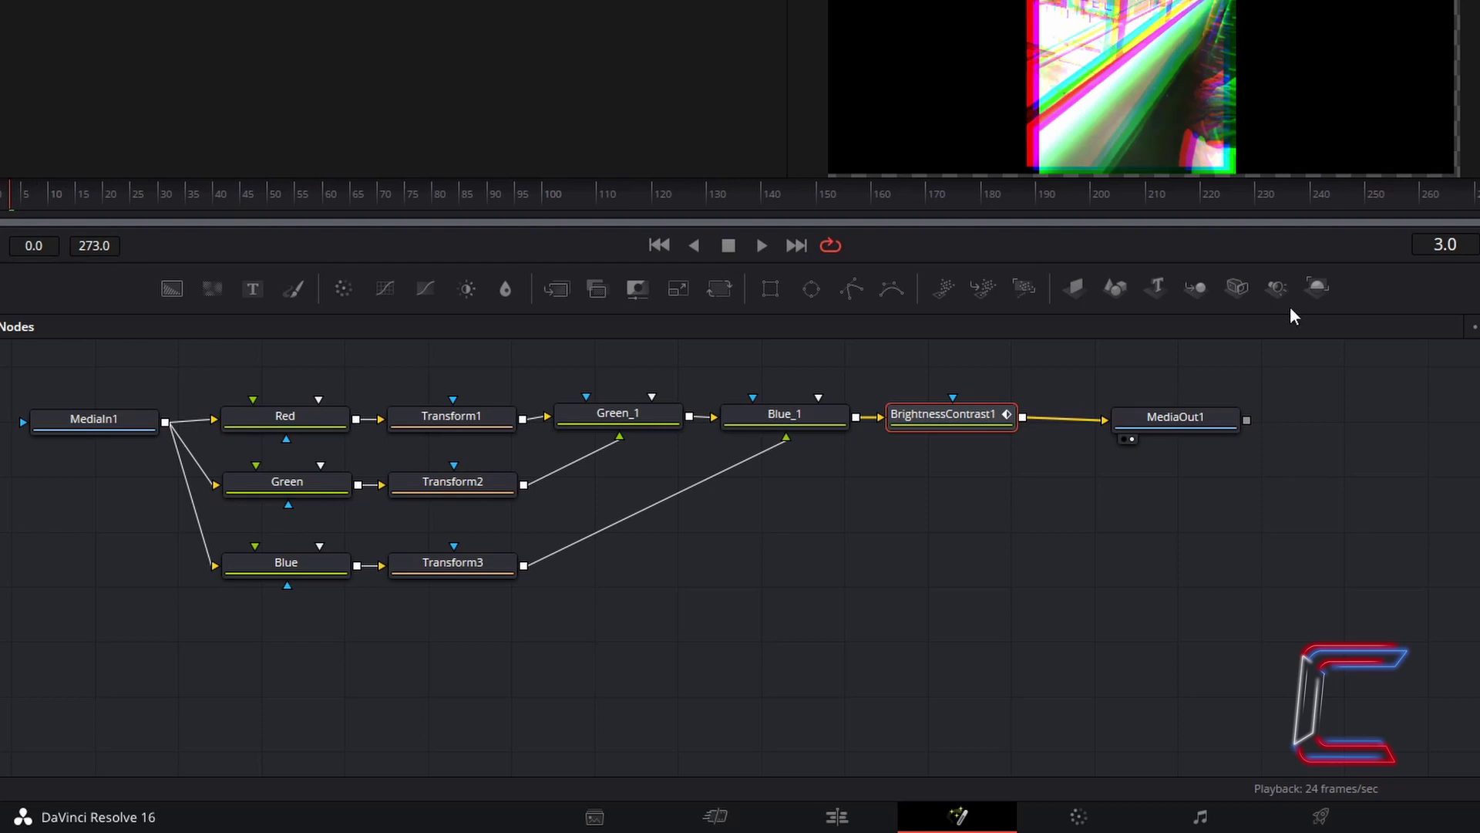
- Go to frame 6 and keyframe the Gain reset back to 1.0
left_click(1454, 244)
type("6")
key("Return")
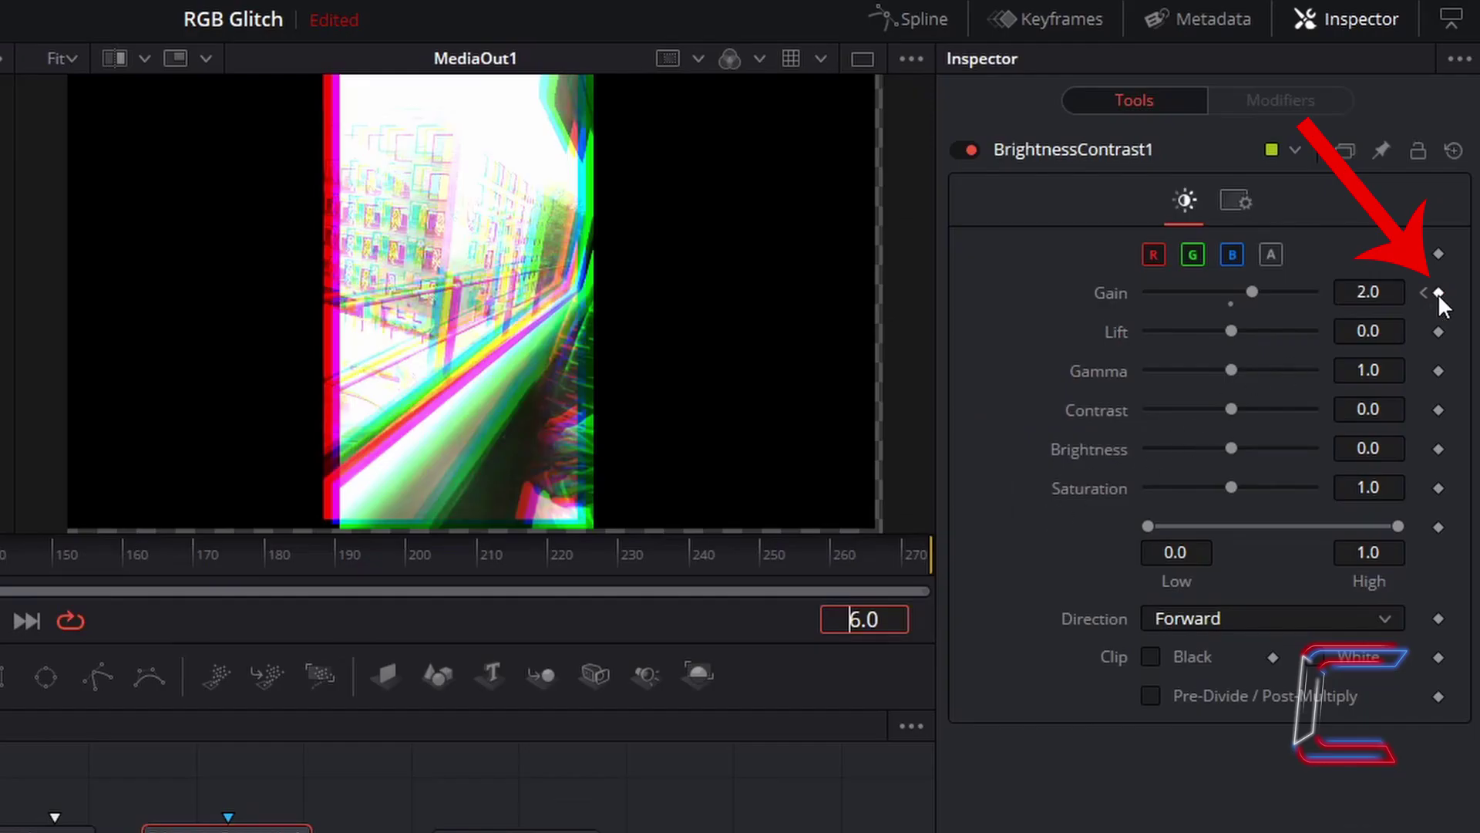
left_click(1439, 293)
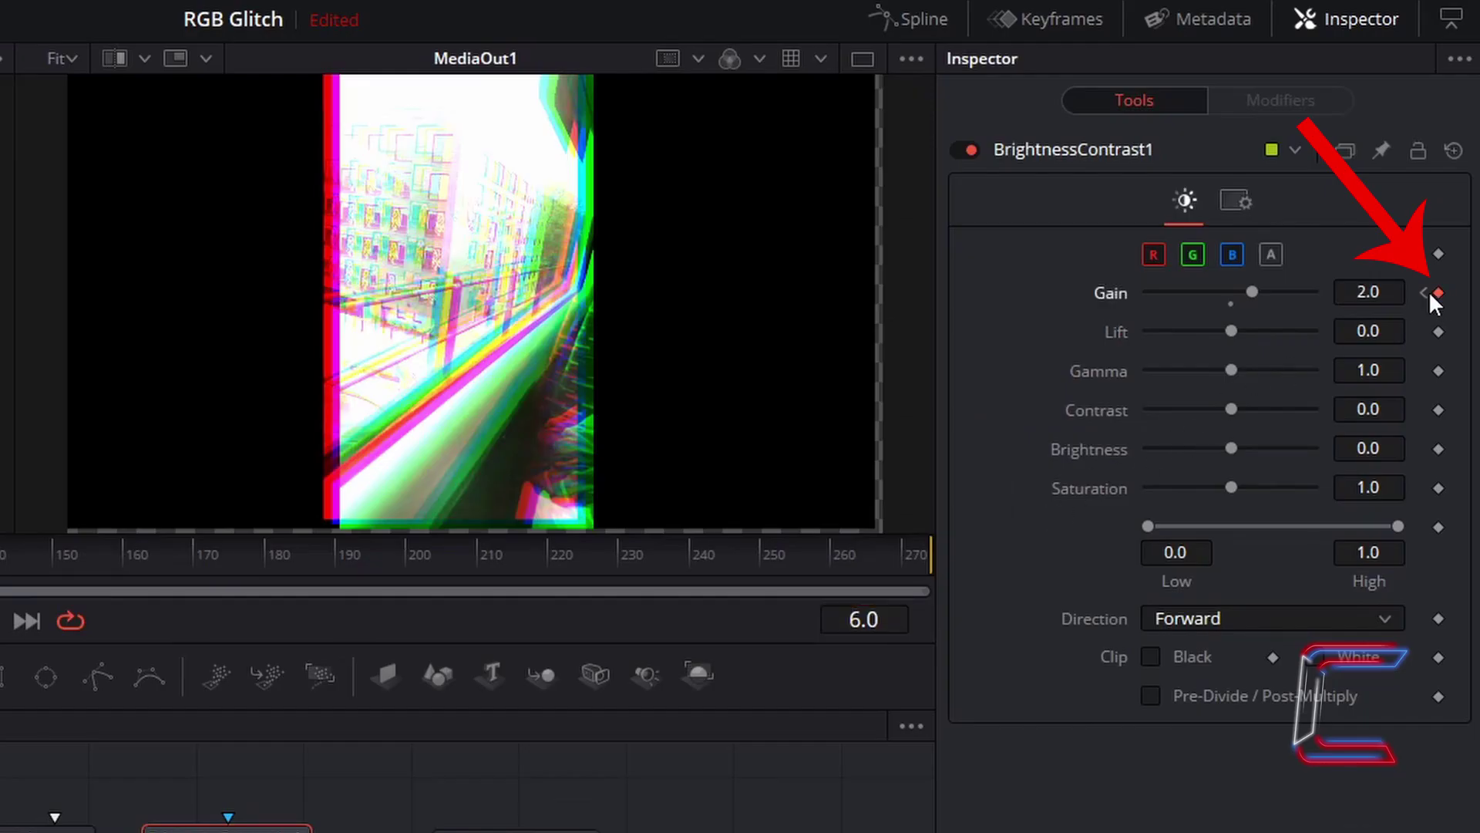
double_click(1232, 299)
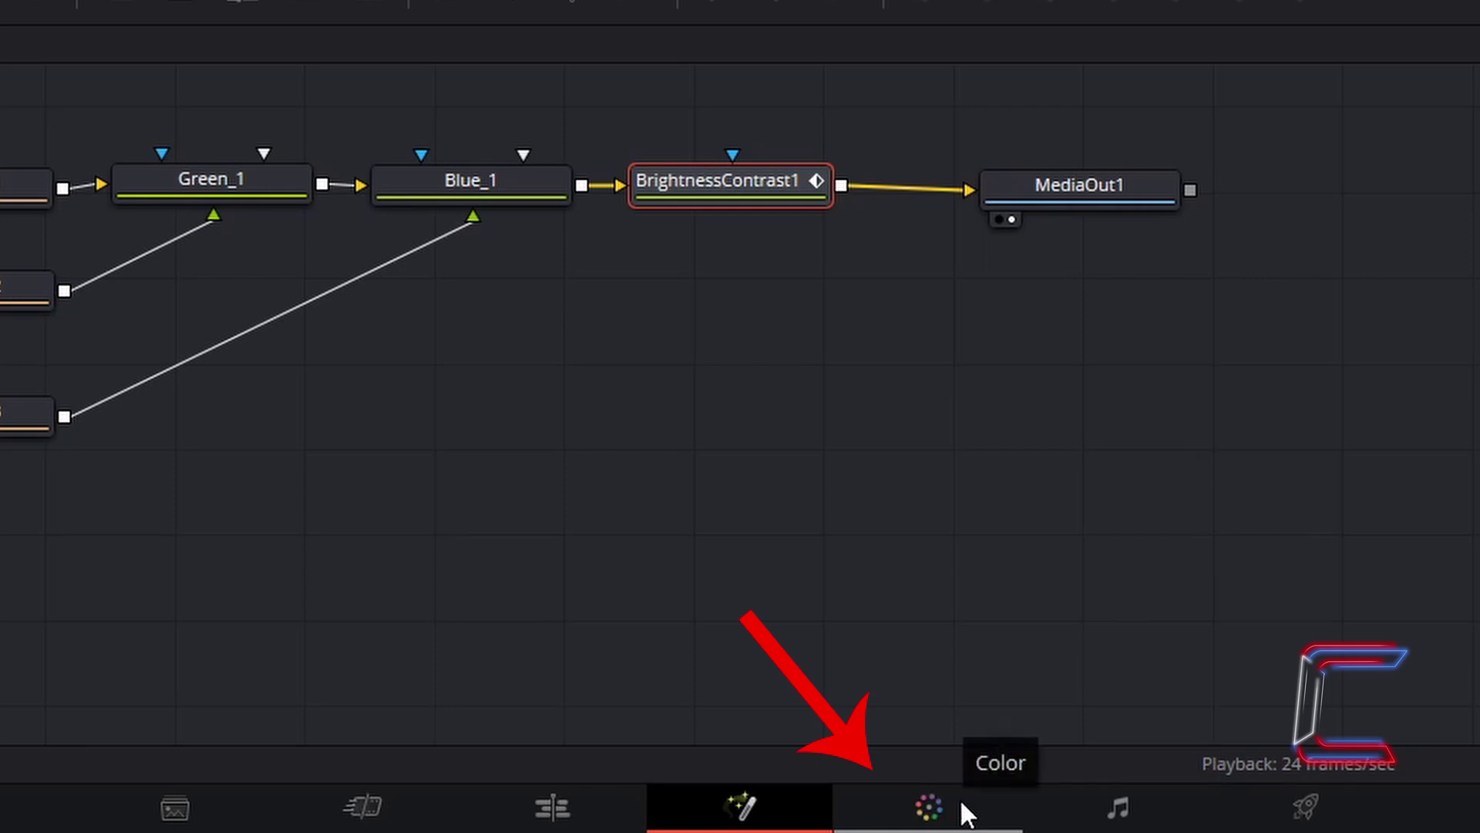
- On the Color page, apply ResolveFX Transform's Camera Shake to node 01
left_click(960, 801)
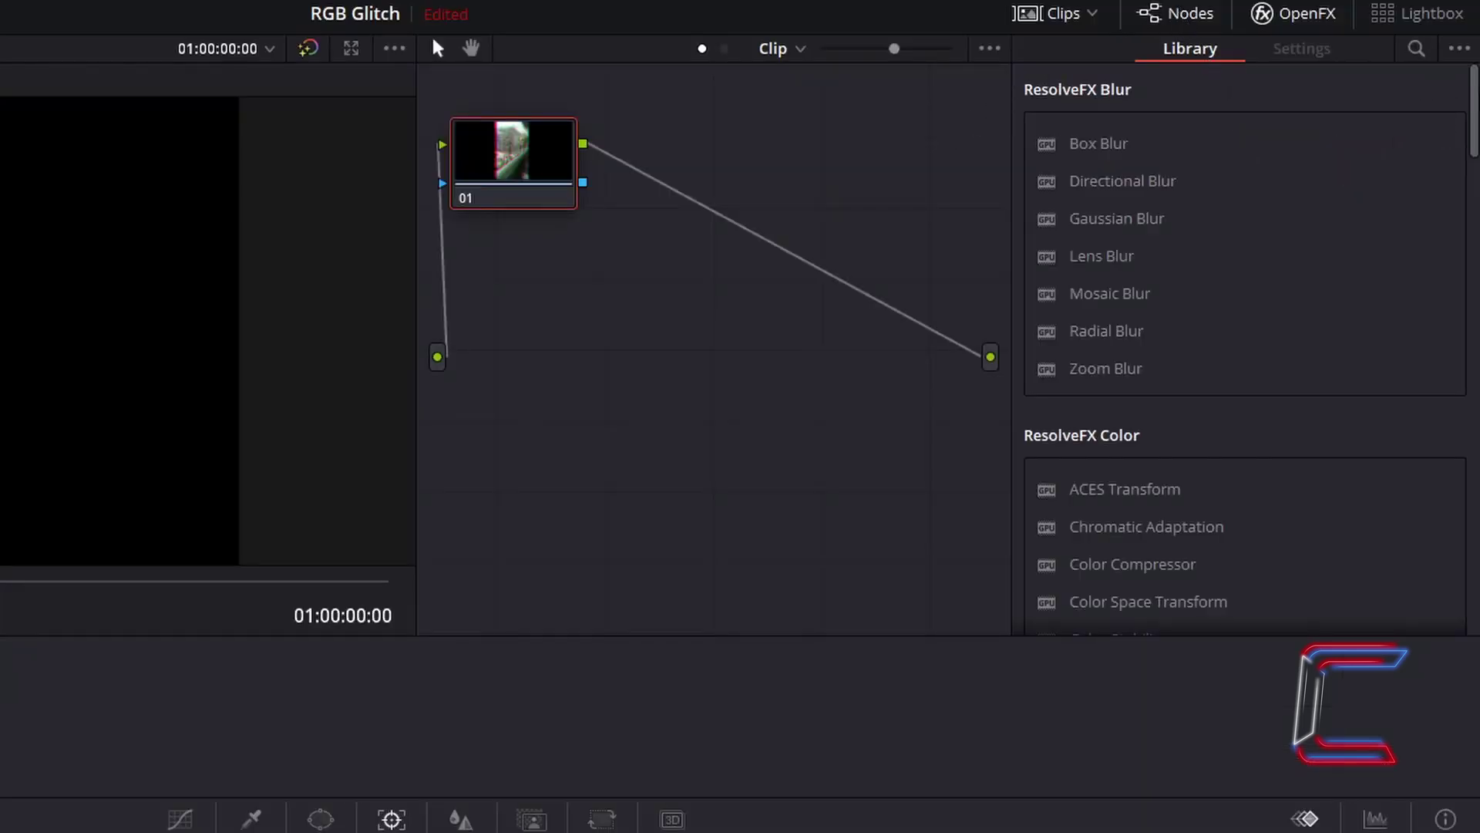
scroll(1477, 102, "down", 1)
left_click_drag(1477, 102, 1477, 552)
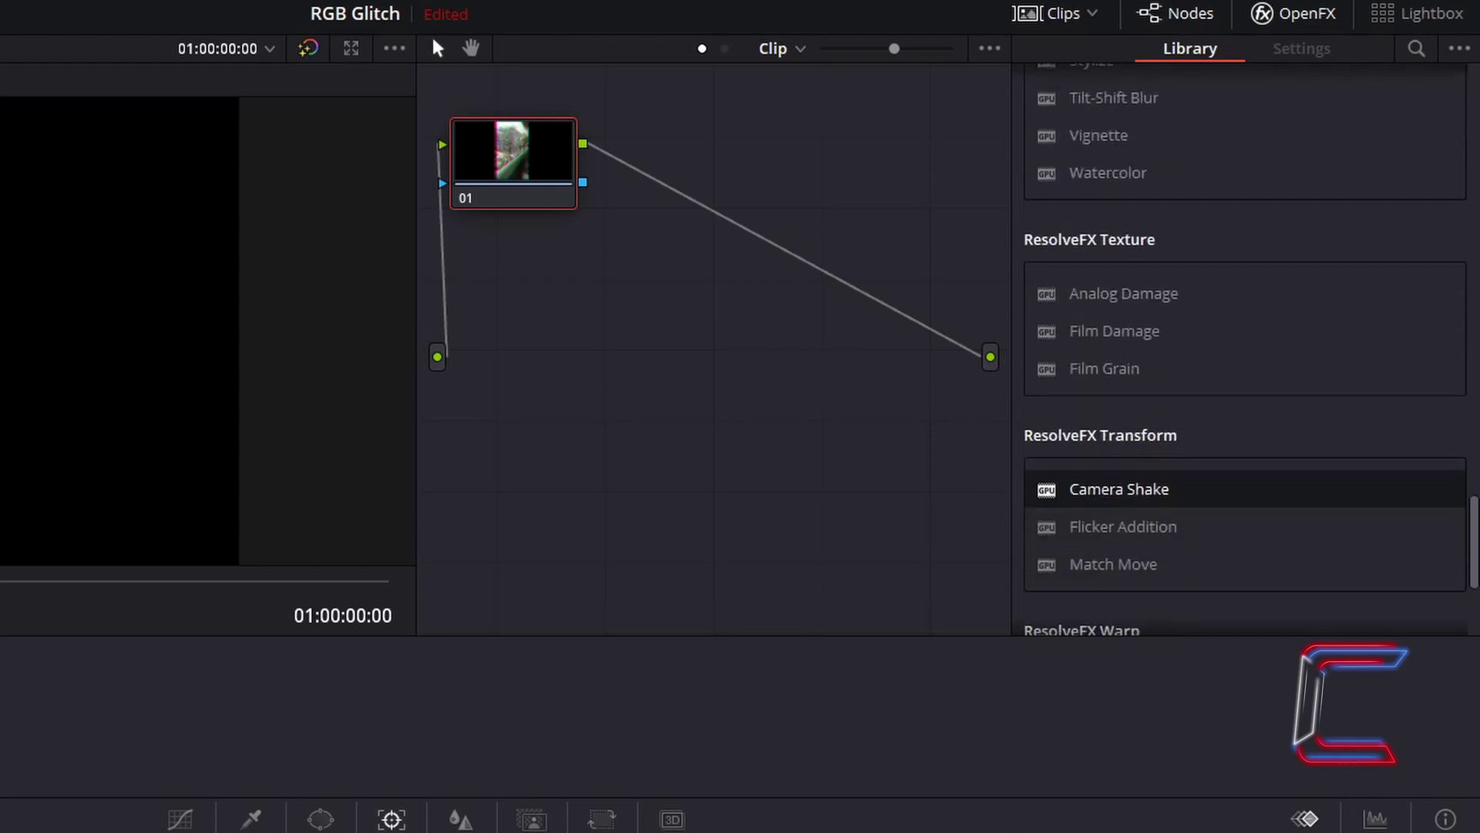
scroll(1308, 313, "down", 3)
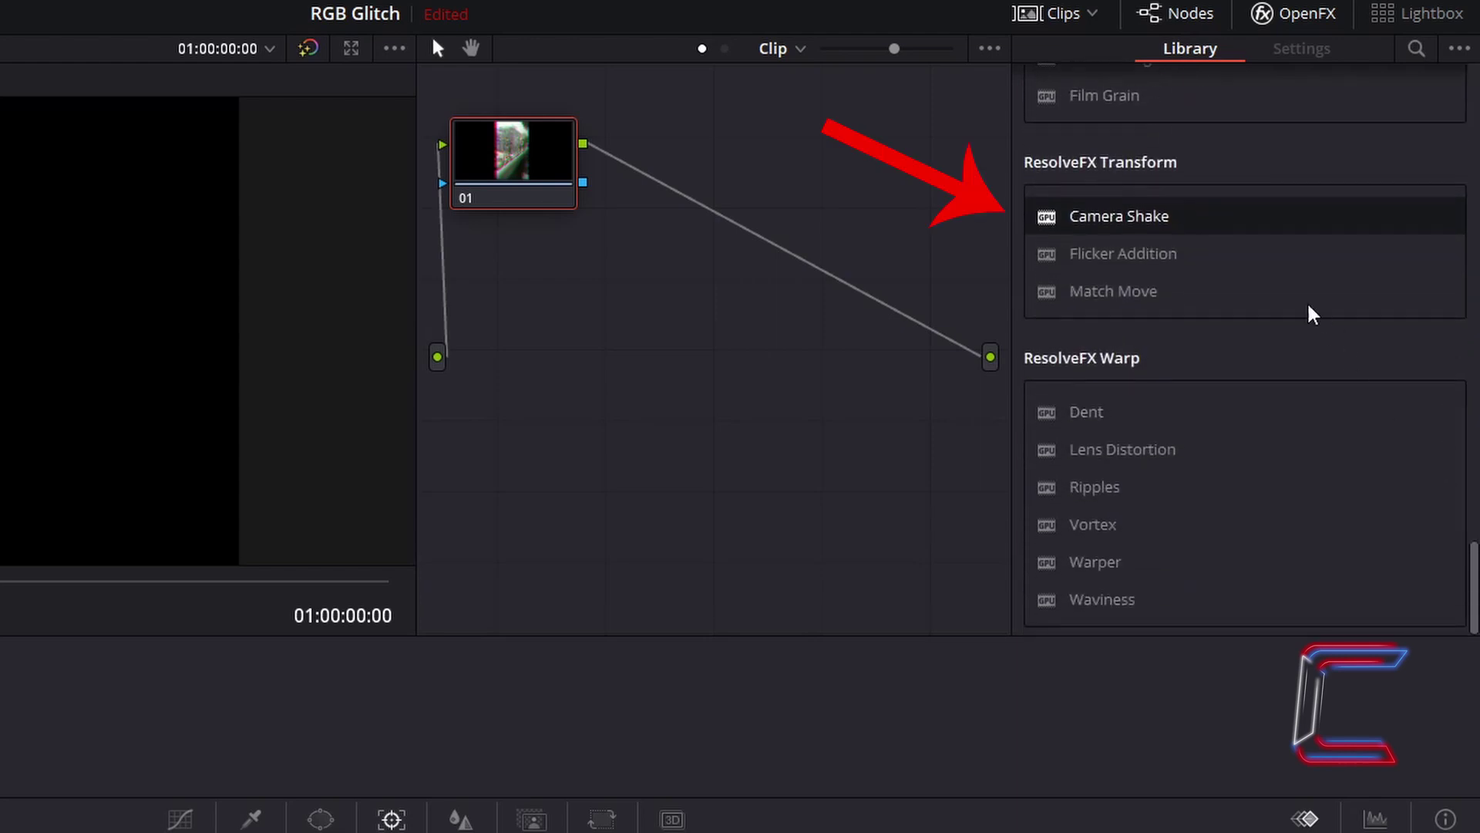
left_click(1203, 217)
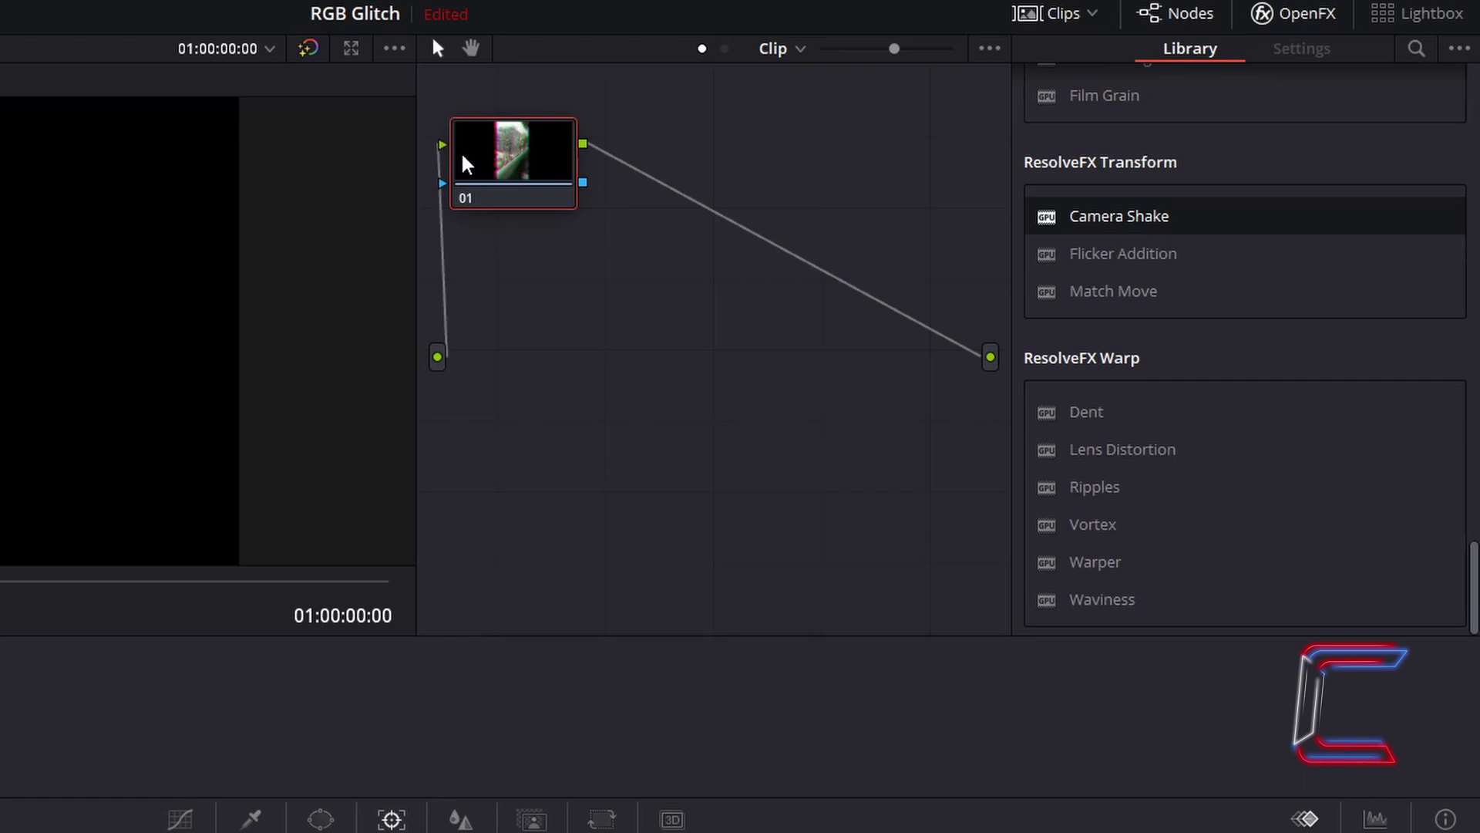
mouse_move(1199, 235)
left_mouse_down()
mouse_move(1075, 270)
mouse_move(532, 187)
left_mouse_up()
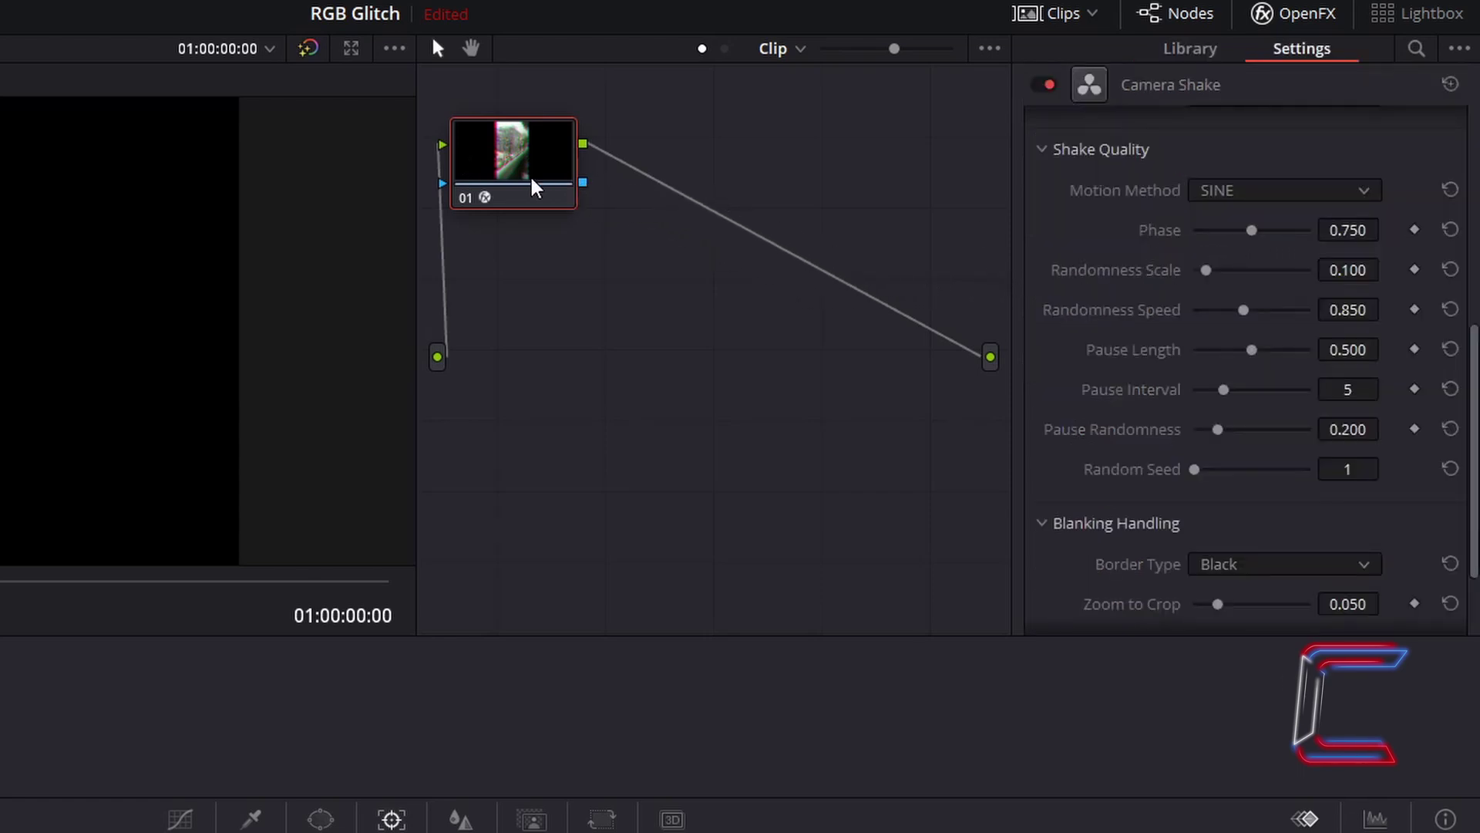
scroll(1162, 194, "up", 5)
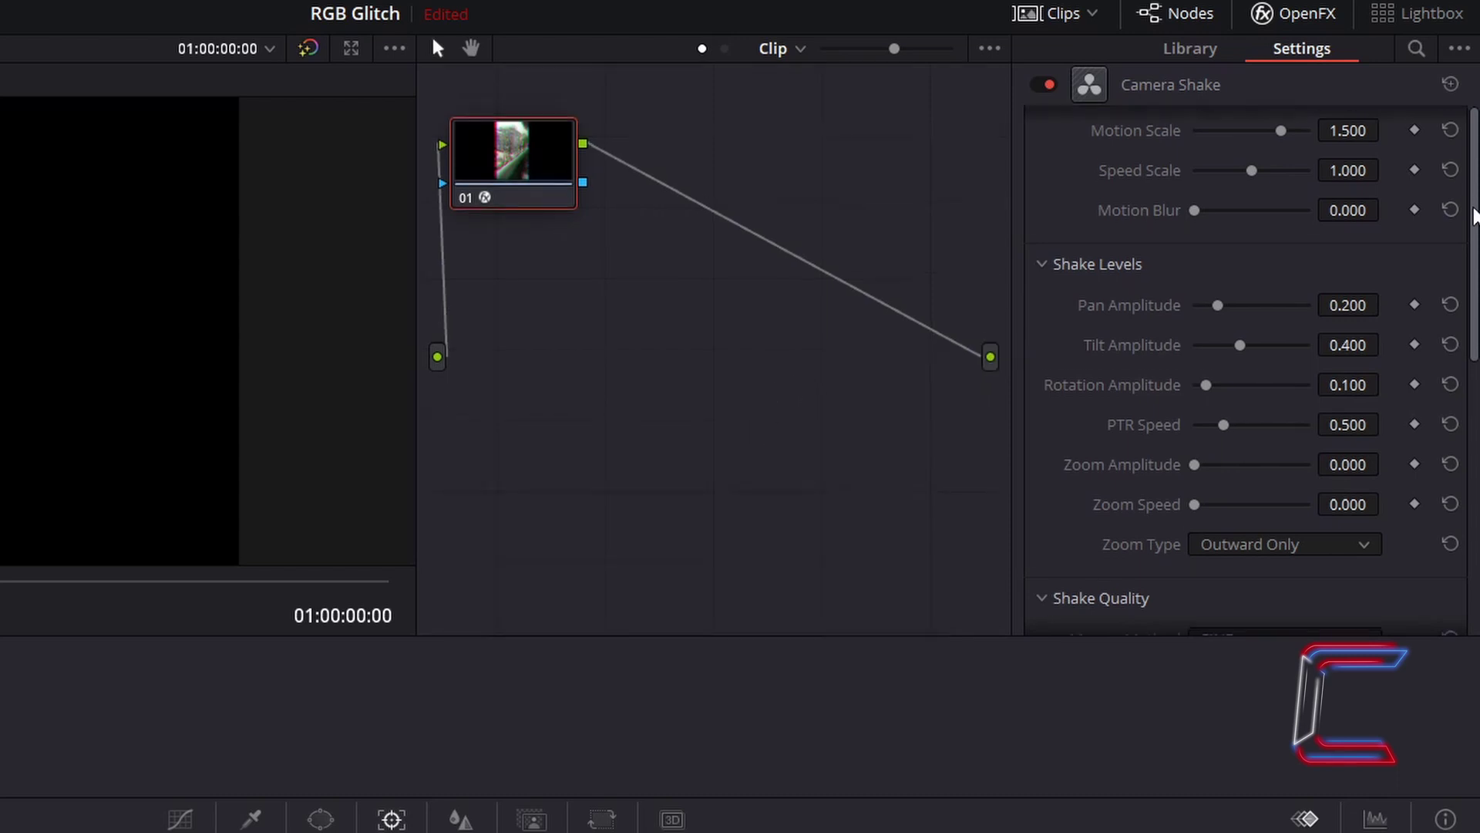
scroll(1242, 348, "down", 5)
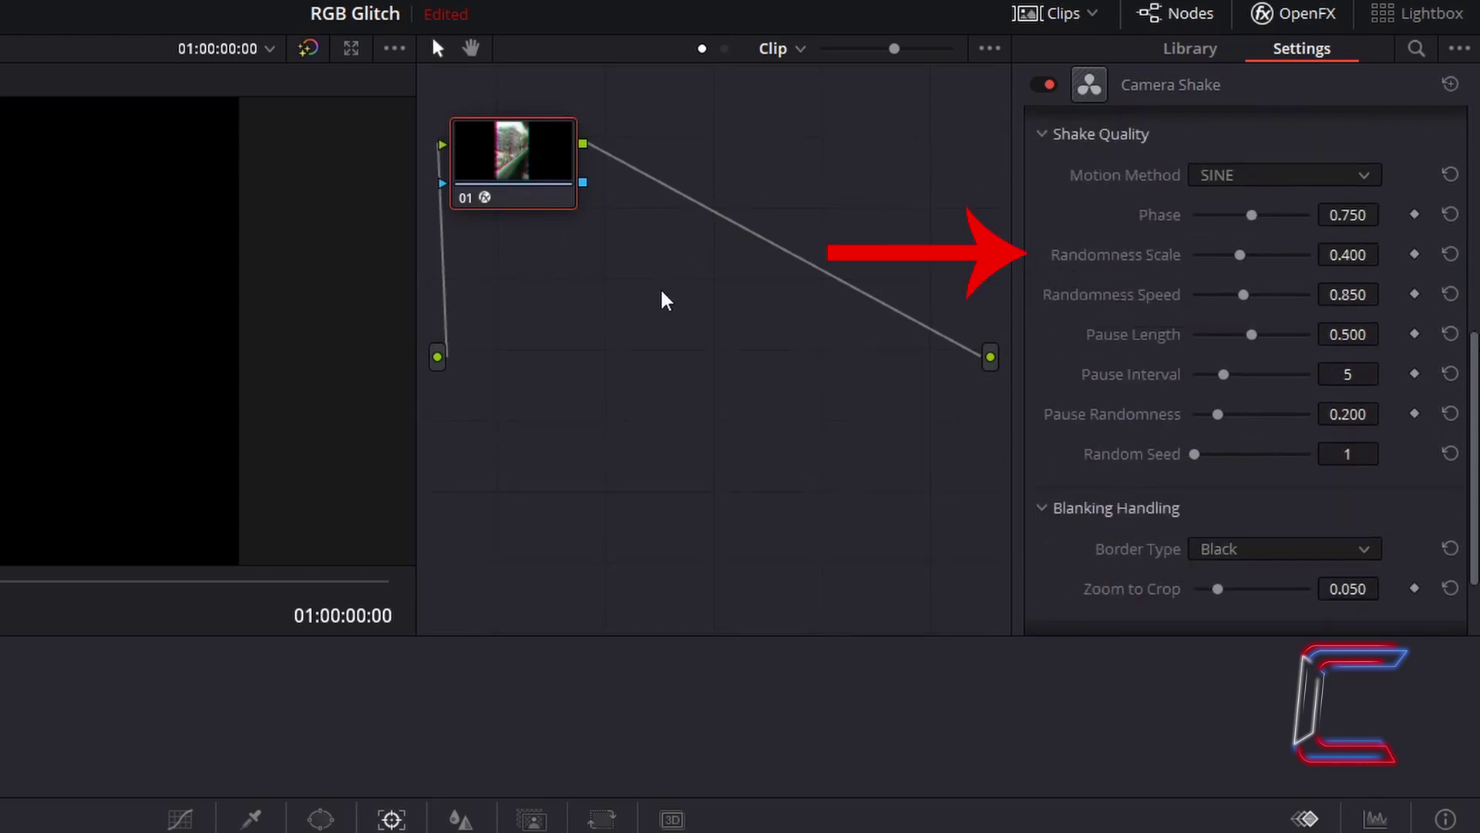
scroll(1471, 516, "down", 3)
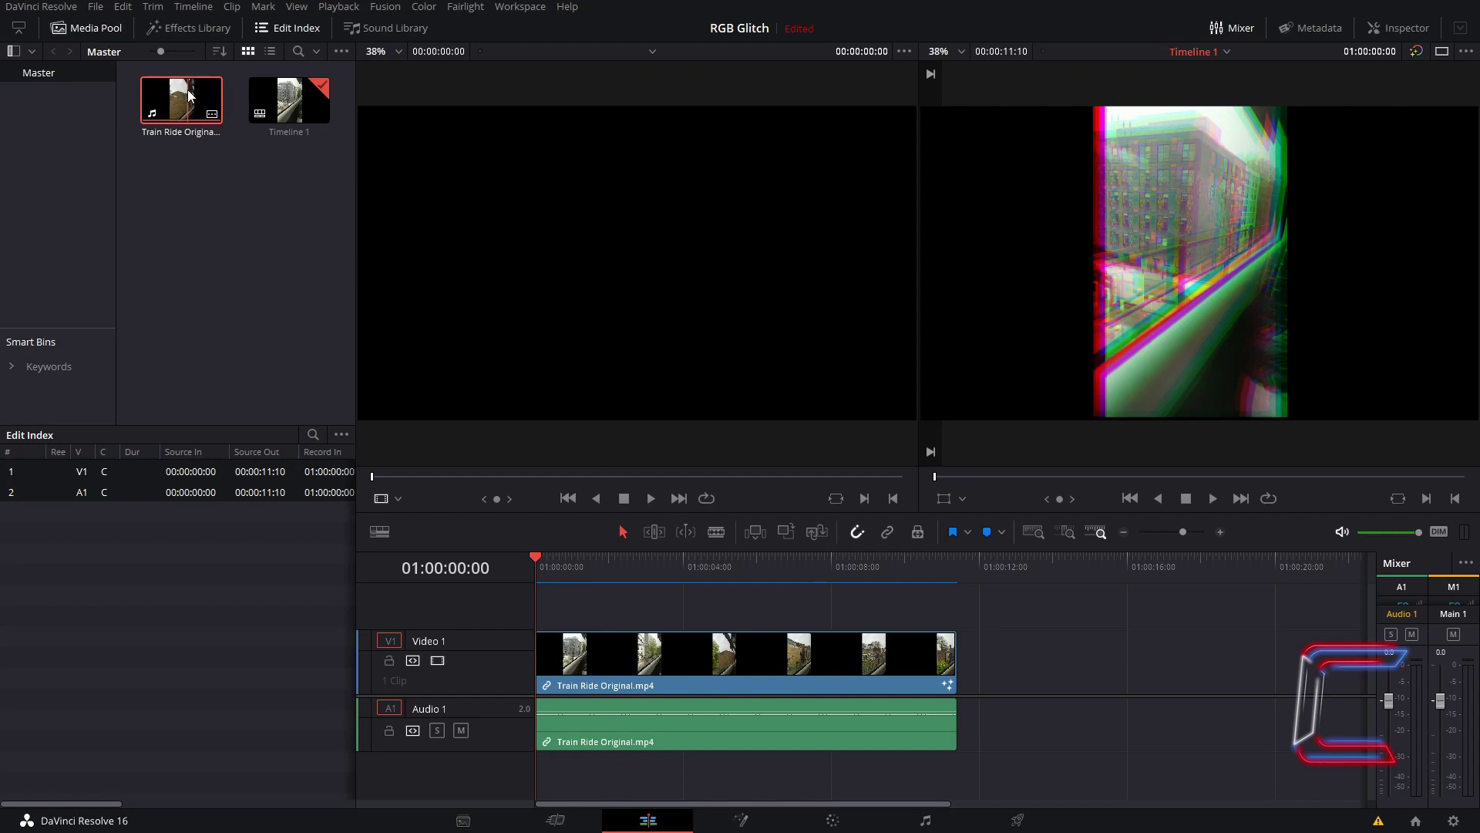
- Place Train Ride Original.mp4 on new tracks Video 2 and Audio 2 above the glitched clip
left_click_drag(190, 96, 559, 608)
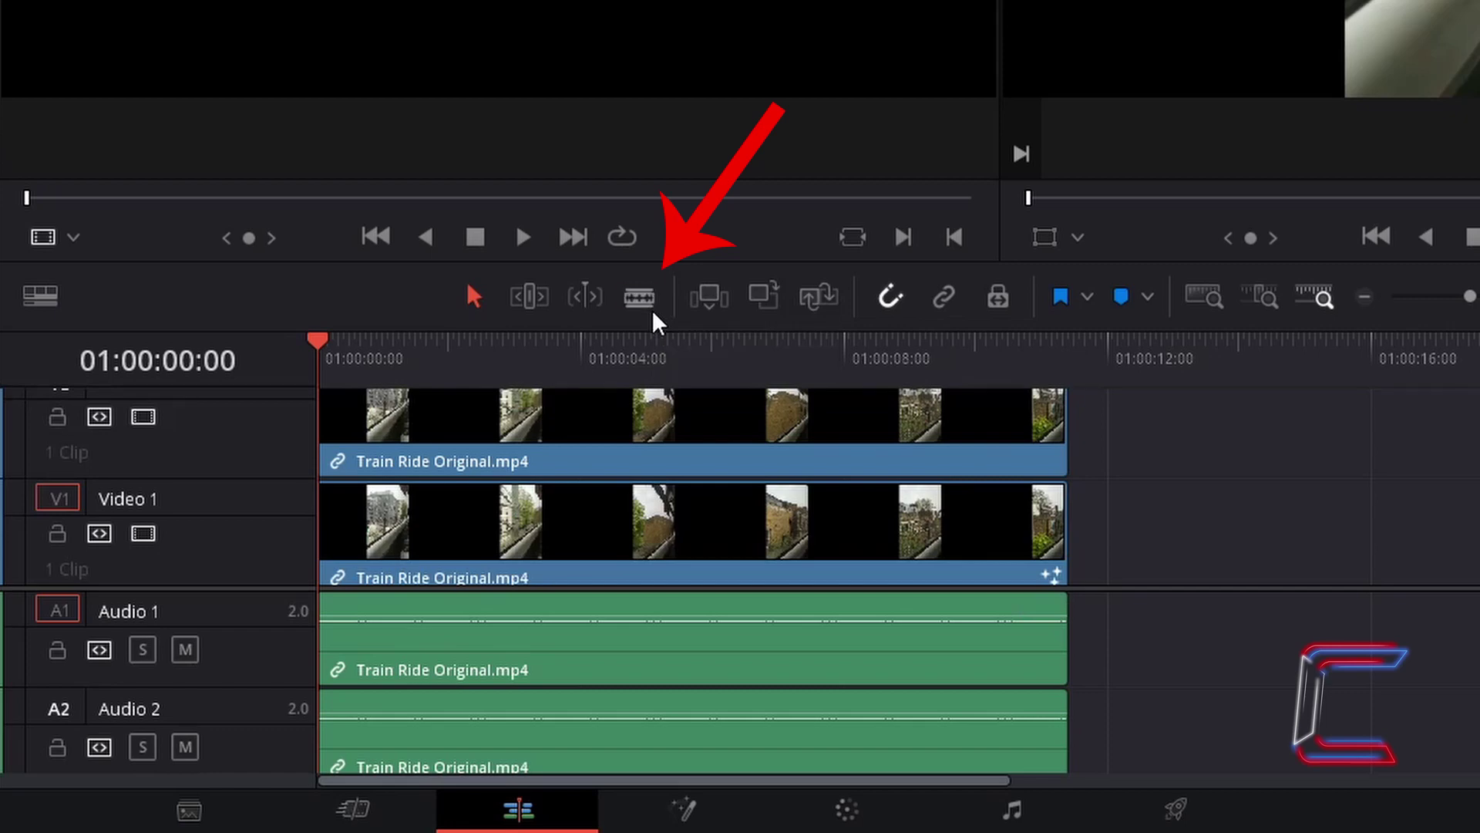
- In Blade Edit Mode, cut the V2 clip from start to tail into 29 pieces
left_click(639, 296)
left_click(339, 422)
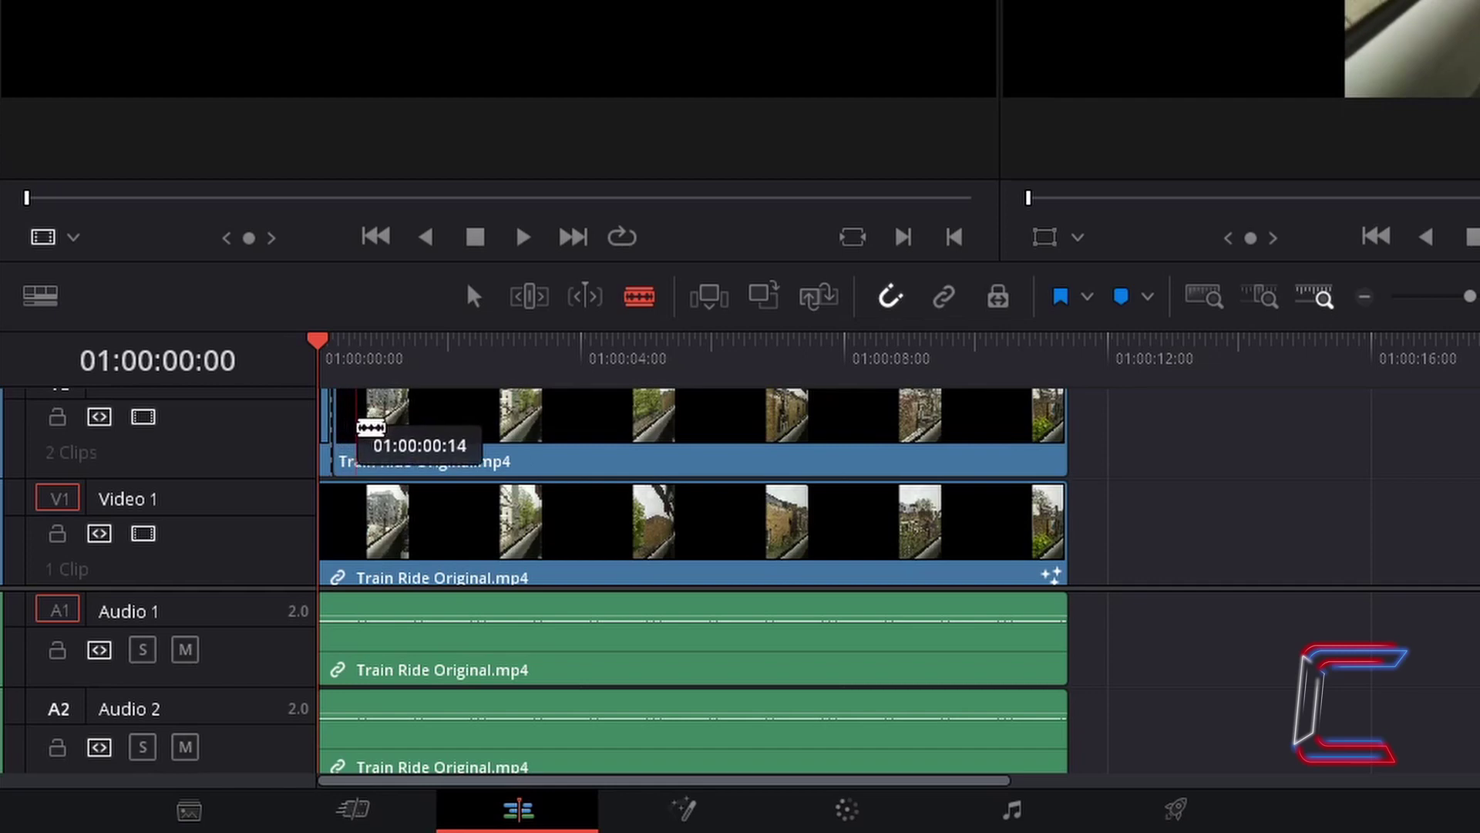
left_click(383, 431)
left_click(413, 445)
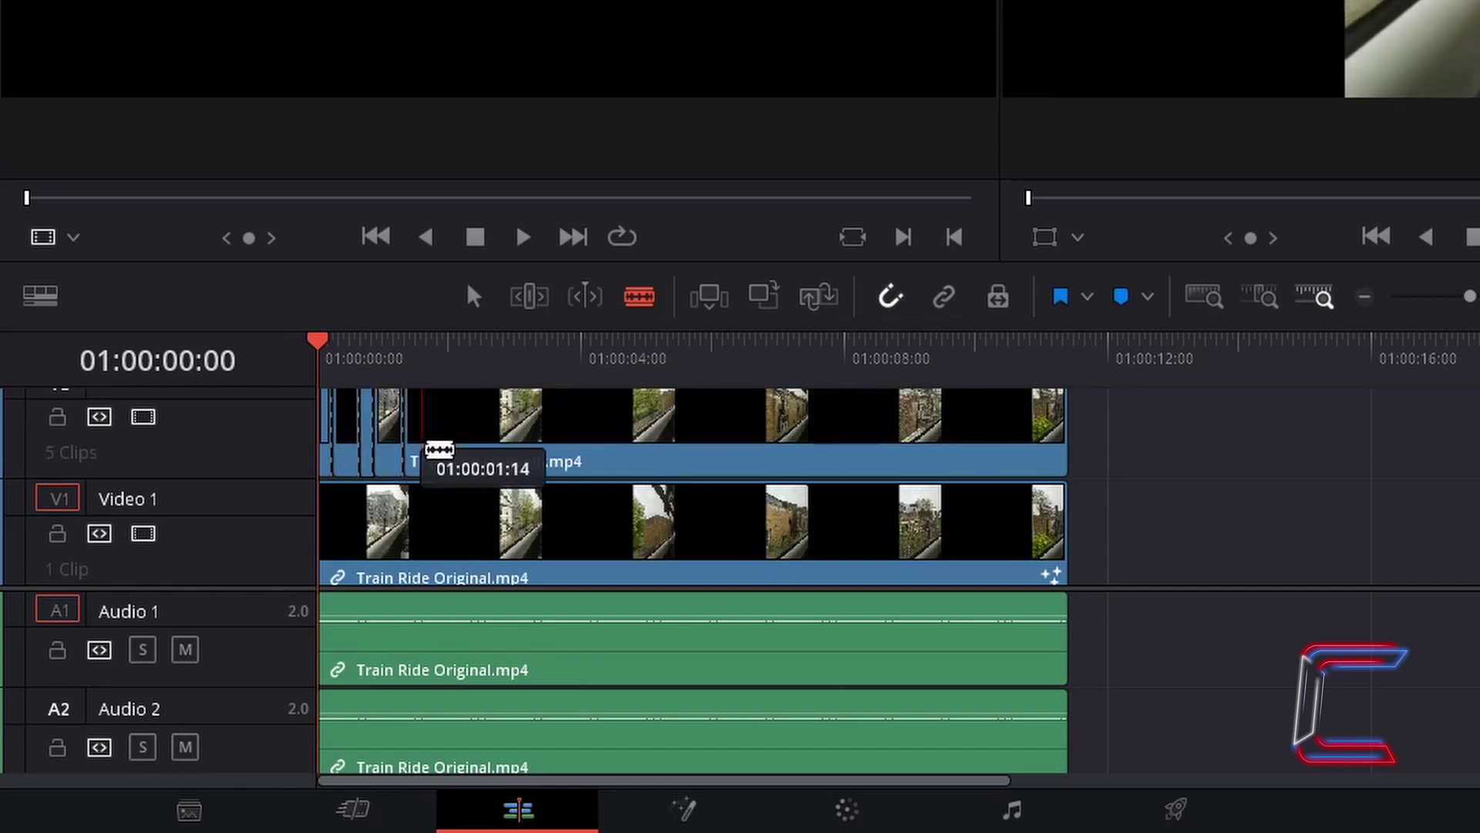
left_click(465, 451)
left_click(500, 457)
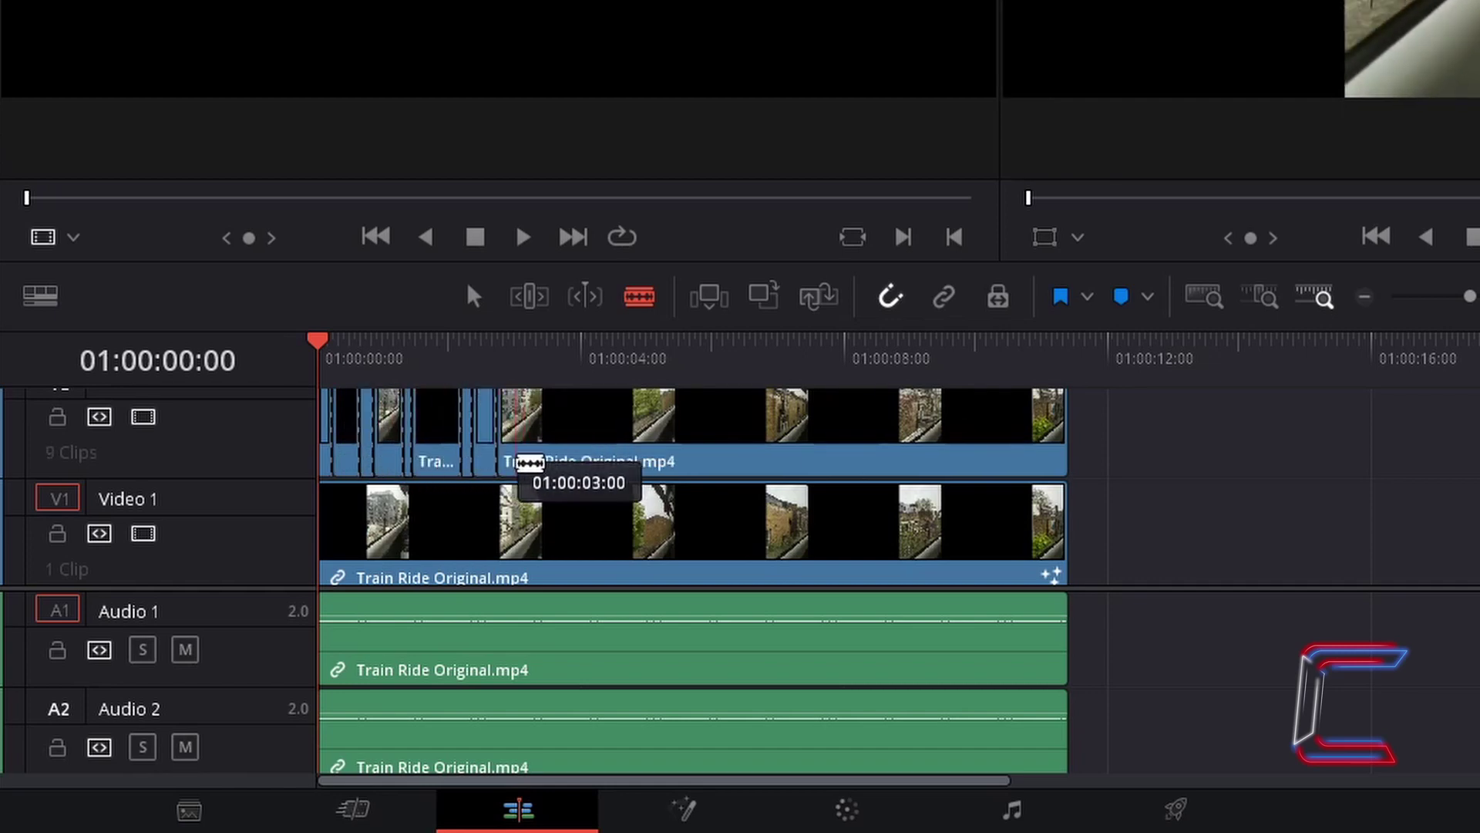
left_click(543, 459)
left_click(556, 458)
left_click(610, 460)
left_click(660, 460)
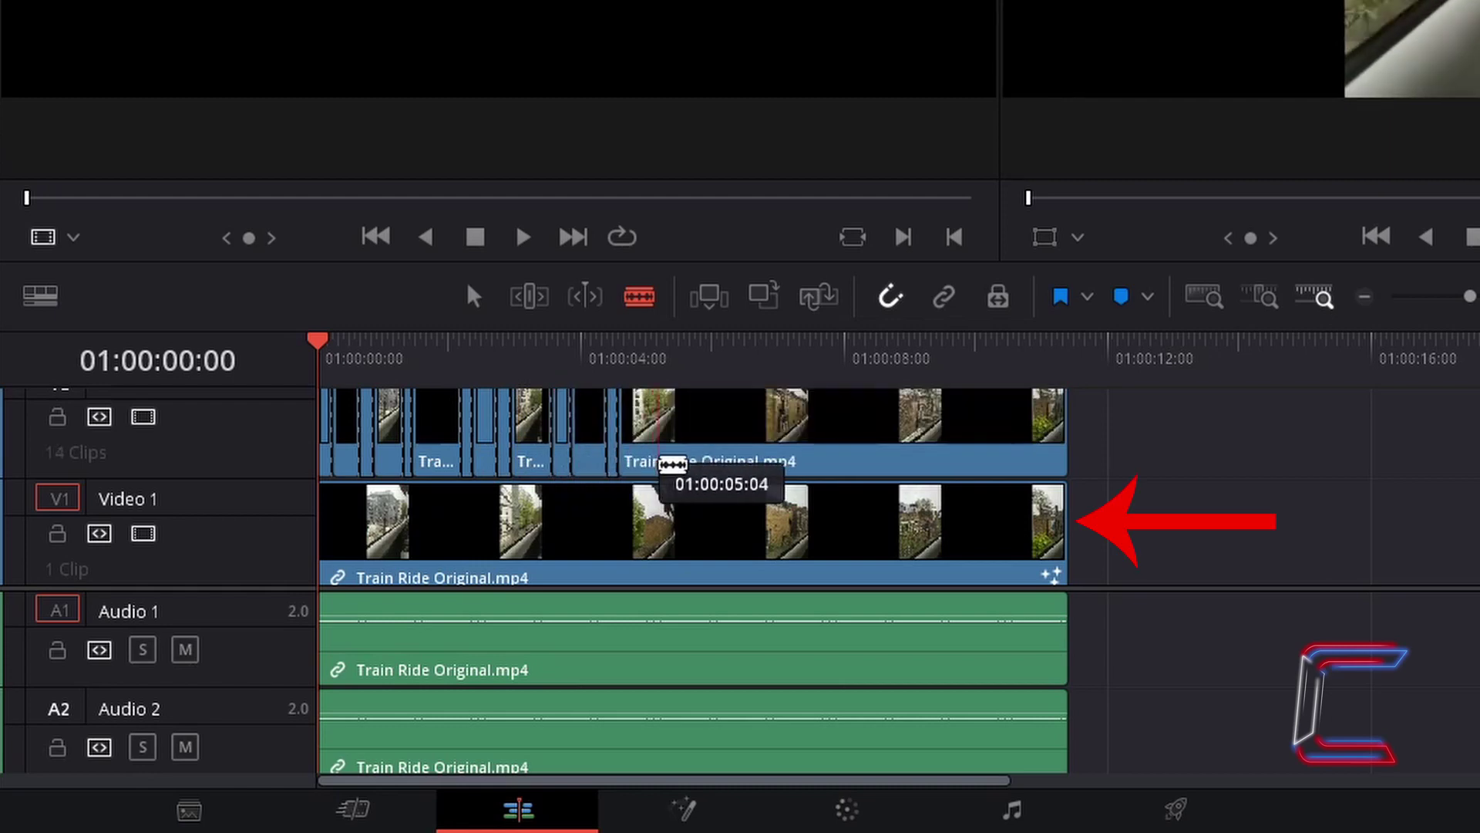
left_click(708, 460)
left_click(787, 461)
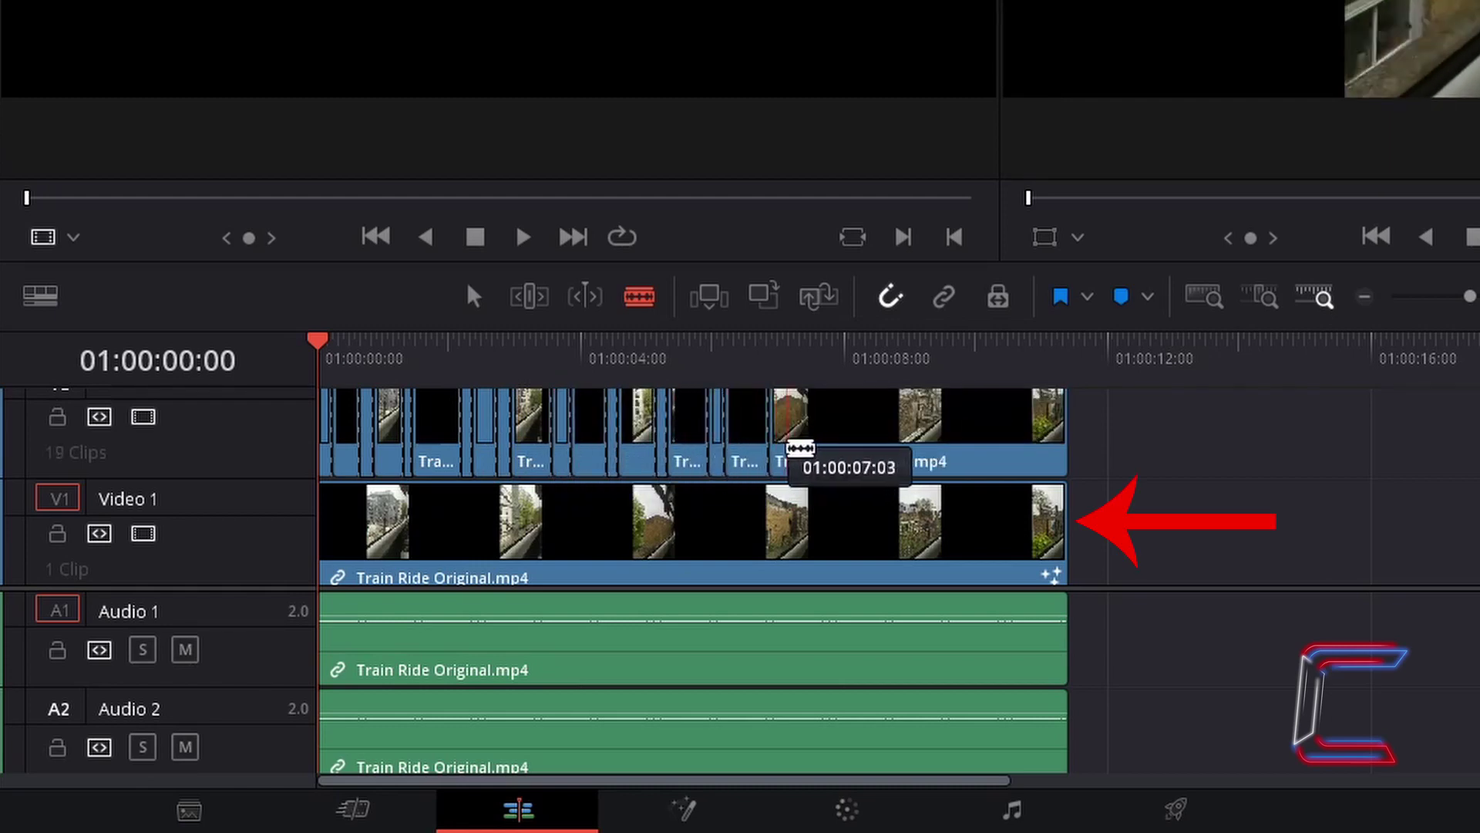
left_click(843, 460)
left_click(874, 461)
left_click(888, 459)
left_click(943, 461)
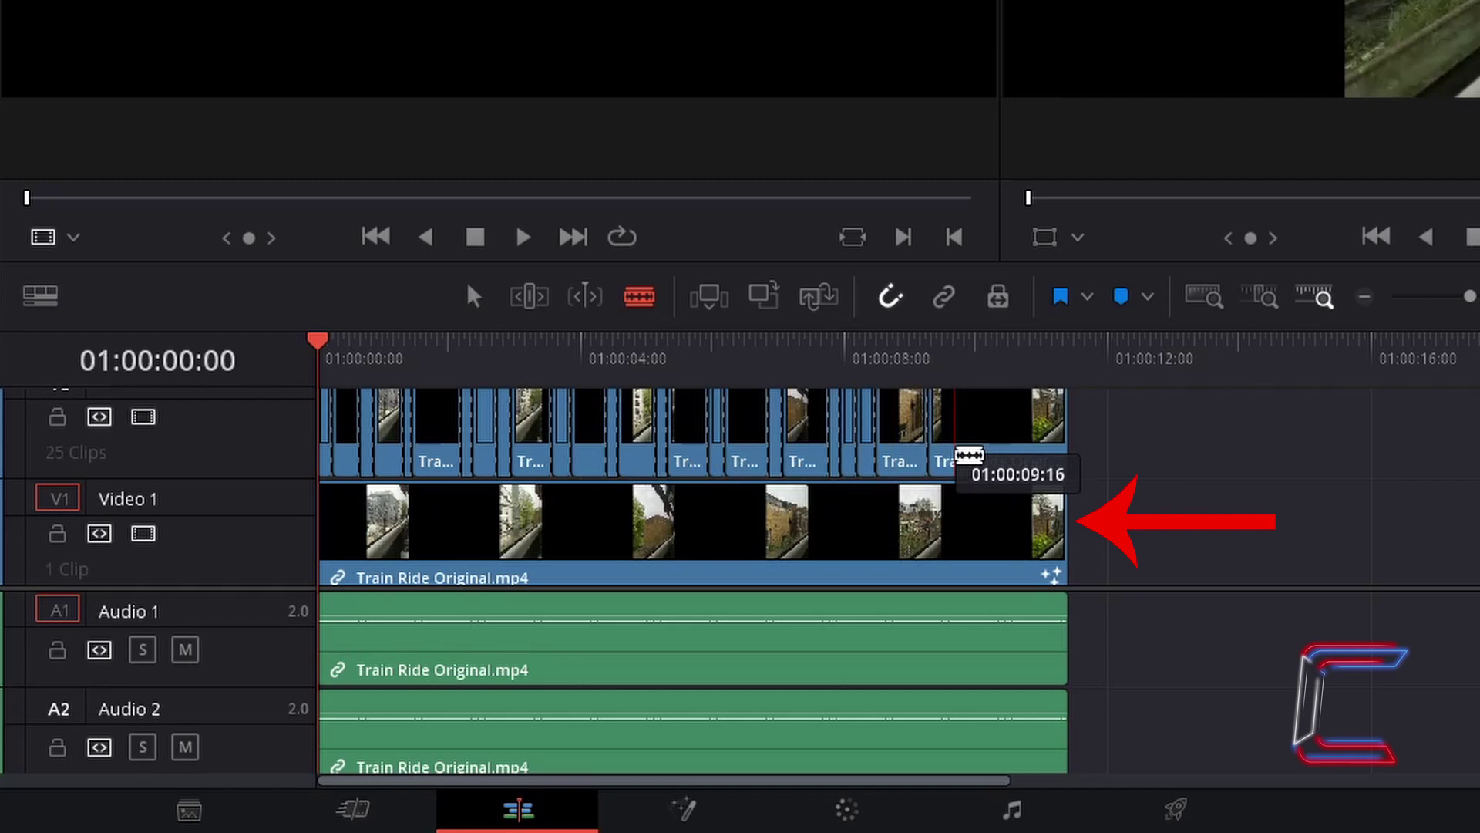
left_click(1001, 461)
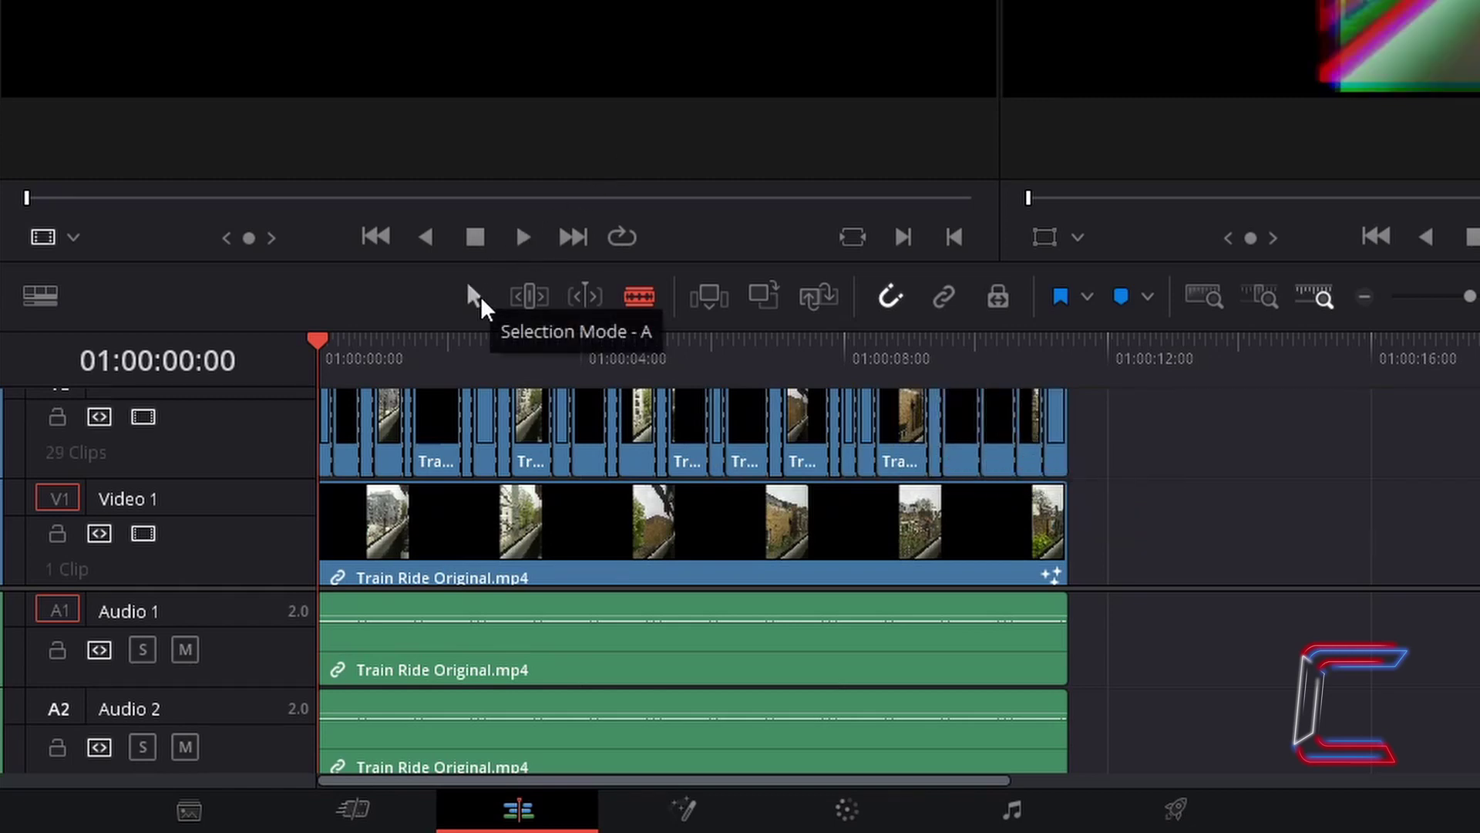
- In Selection Mode, select twelve alternate V2 pieces and delete them, leaving 14 fragments
left_click(474, 297)
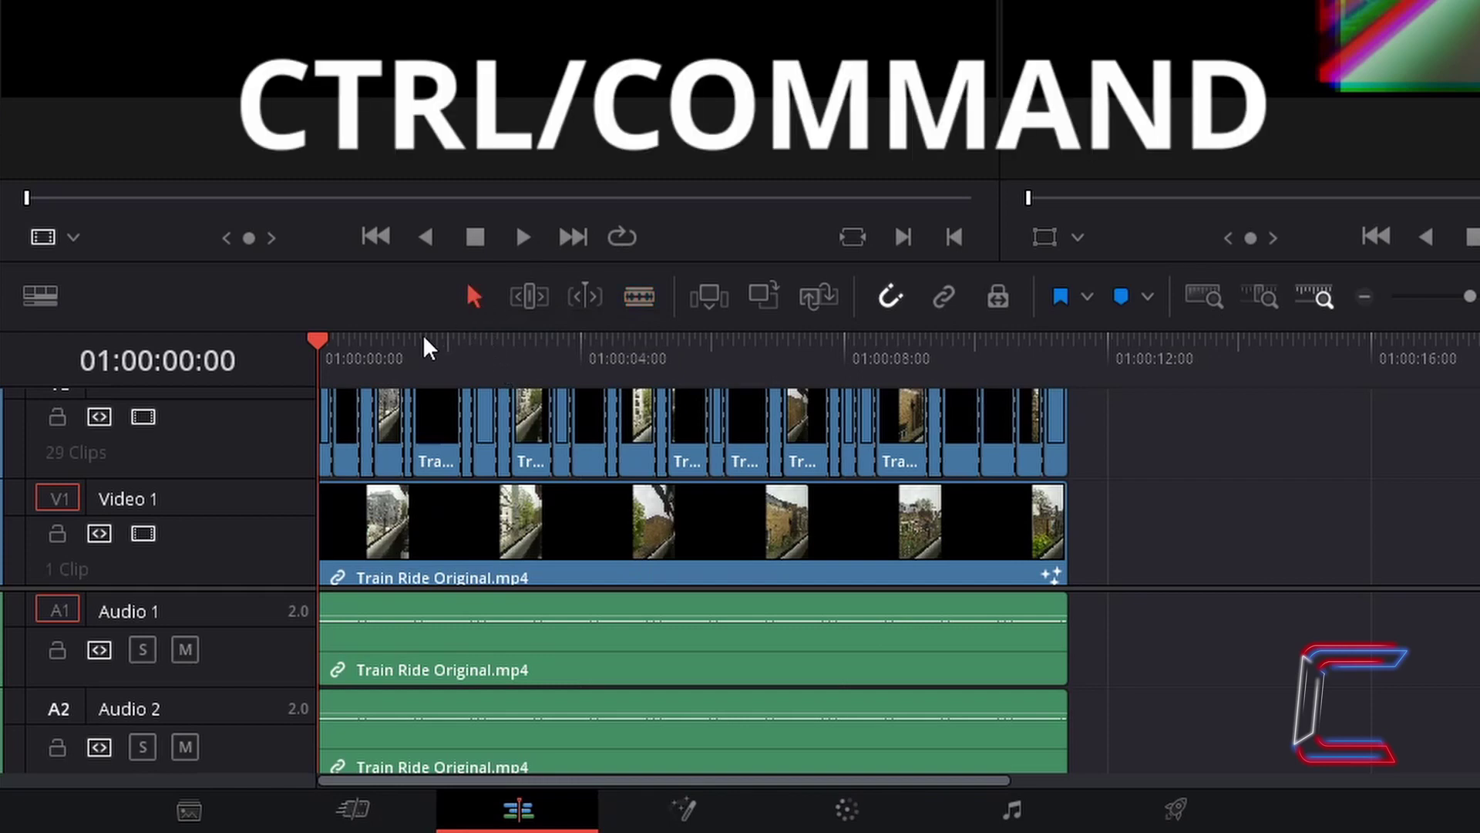
left_click(332, 451, "ctrl")
left_click(367, 430, "ctrl")
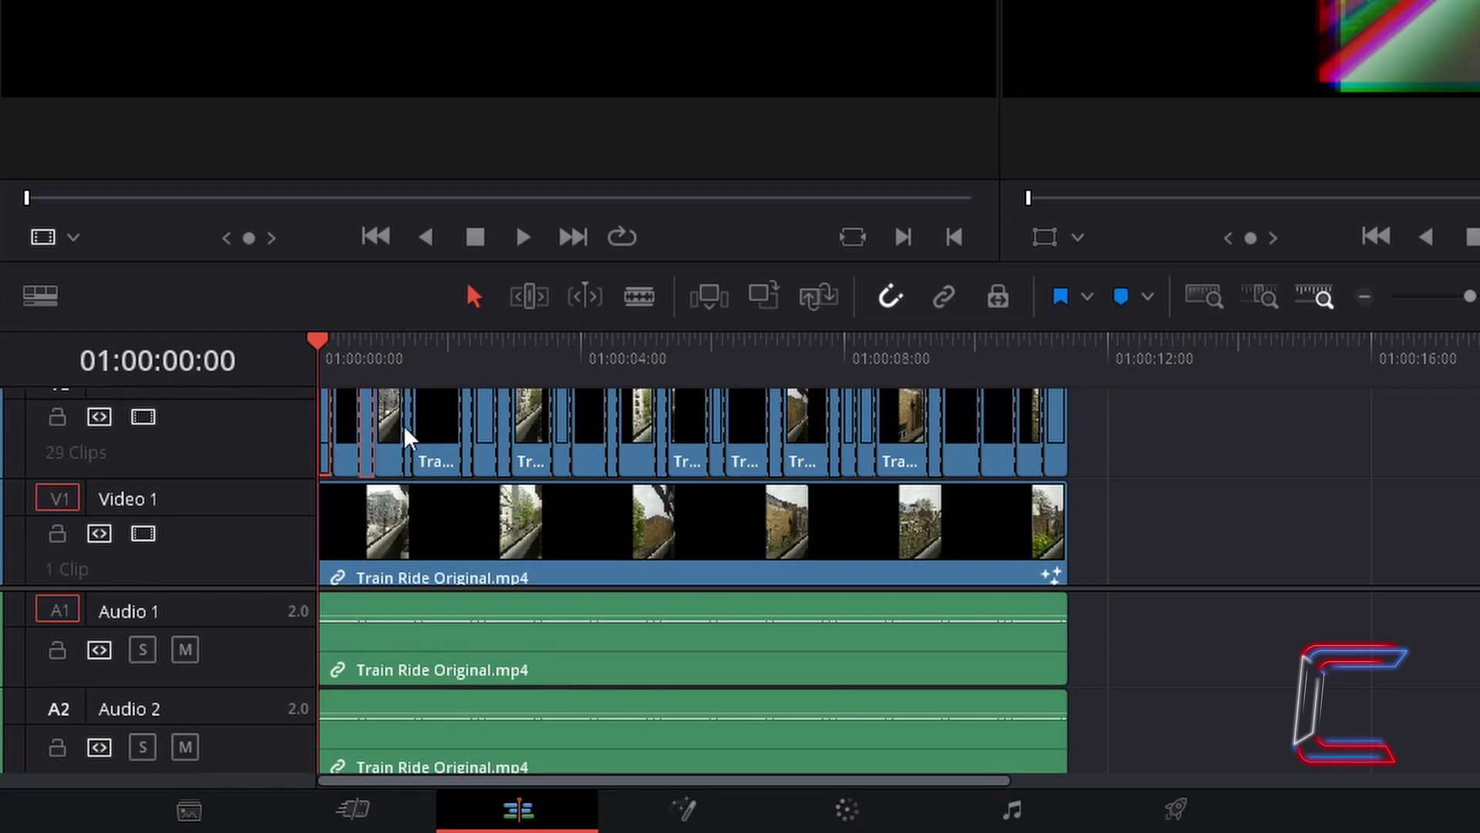
left_click(469, 437, "ctrl")
left_click(510, 429, "ctrl")
left_click(566, 440, "ctrl")
left_click(614, 445, "ctrl")
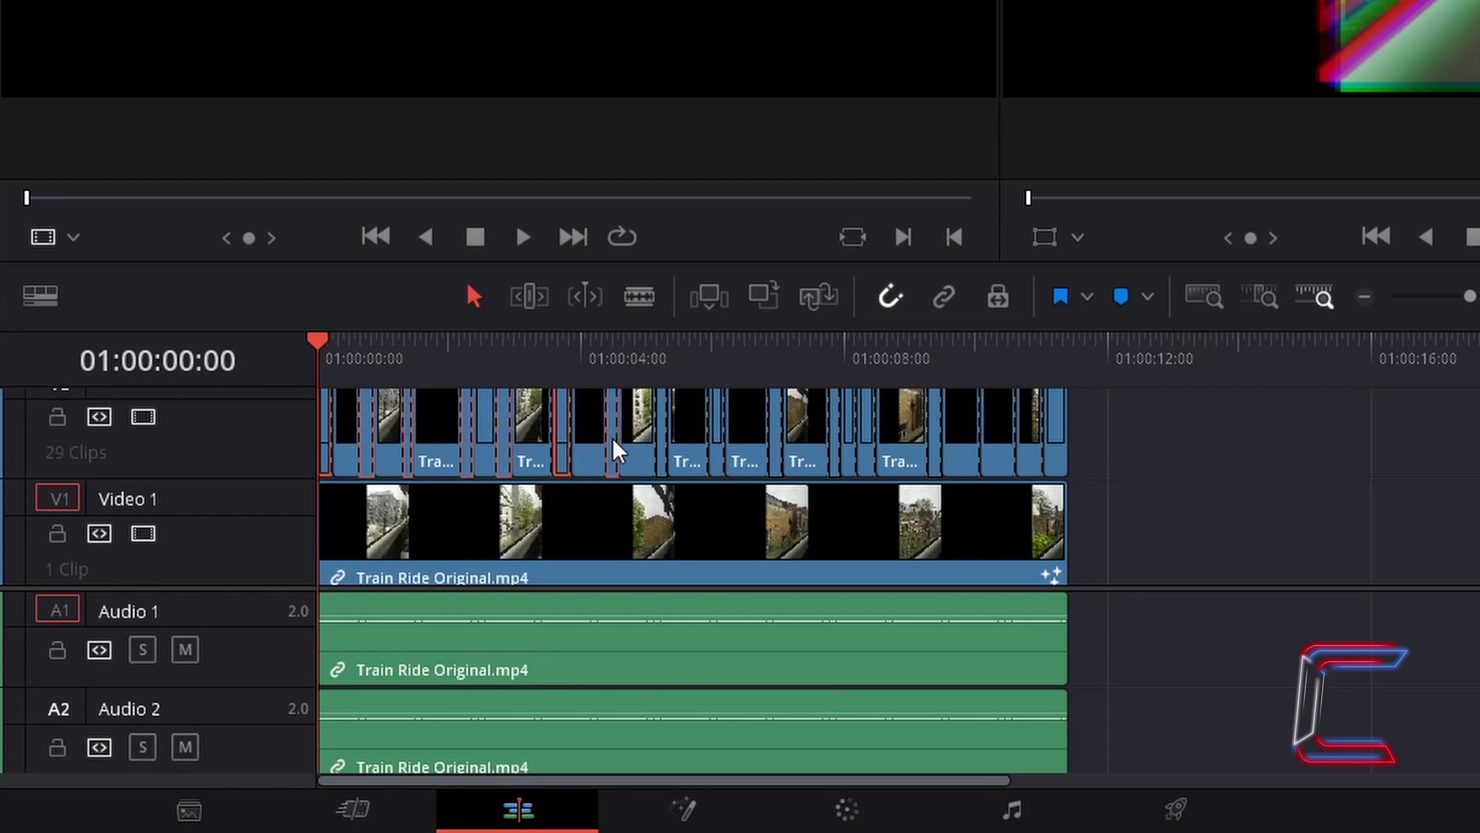
left_click(671, 439, "ctrl")
left_click(721, 430, "ctrl")
left_click(773, 424, "ctrl")
left_click(840, 431, "ctrl")
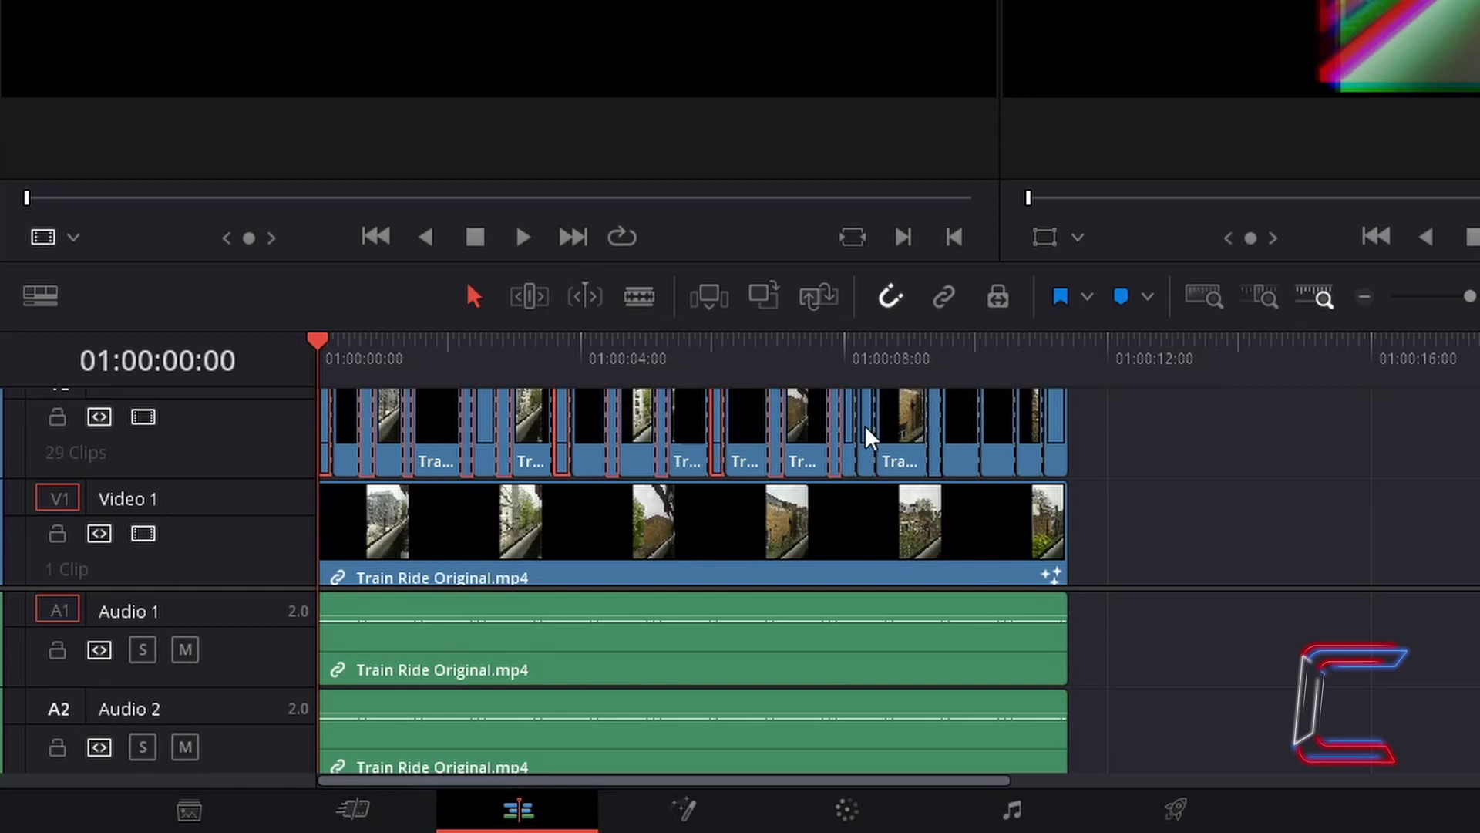
left_click(998, 439, "ctrl")
left_click(1055, 440, "ctrl")
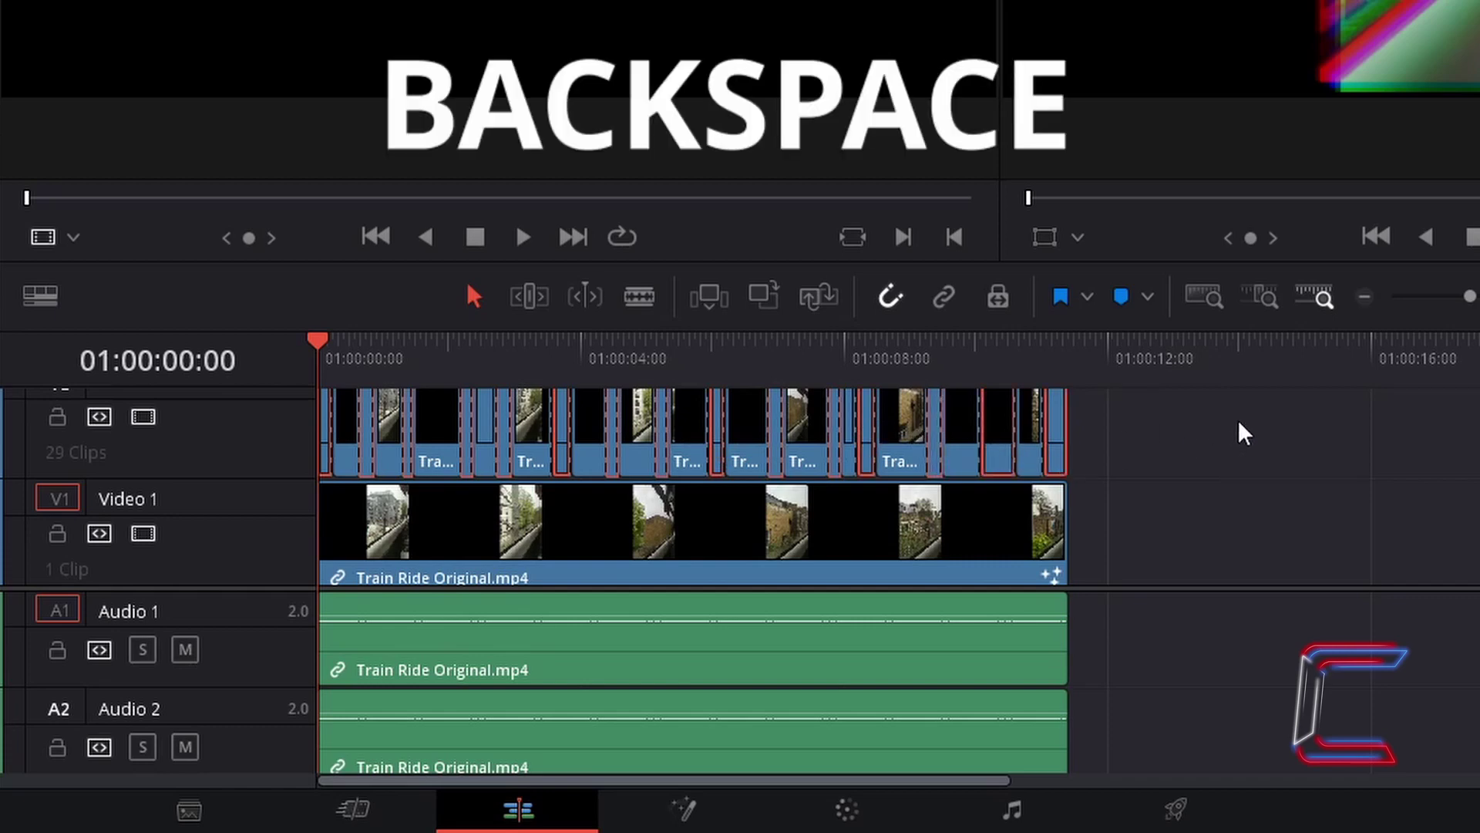
key("BackSpace")
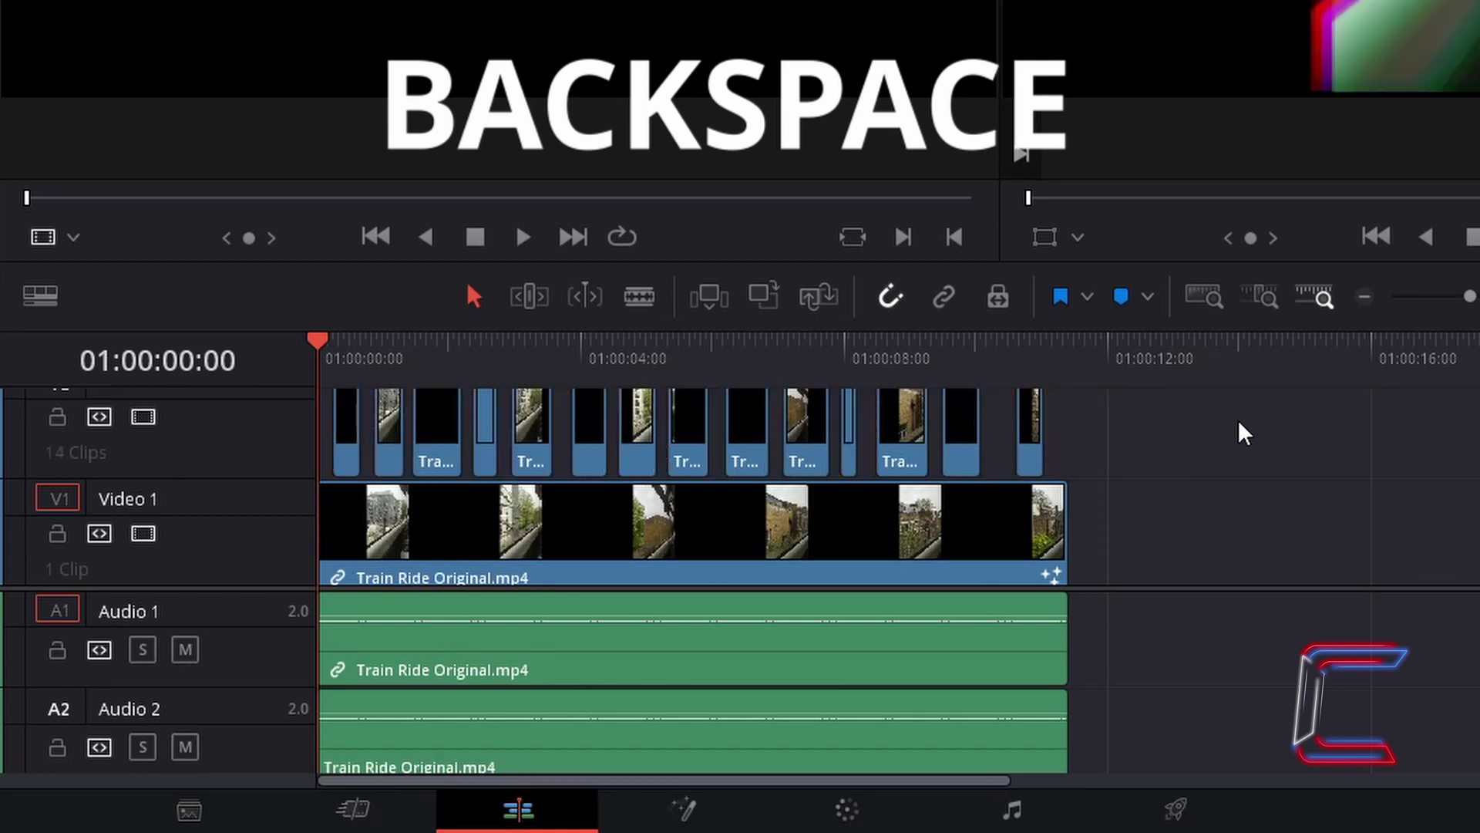